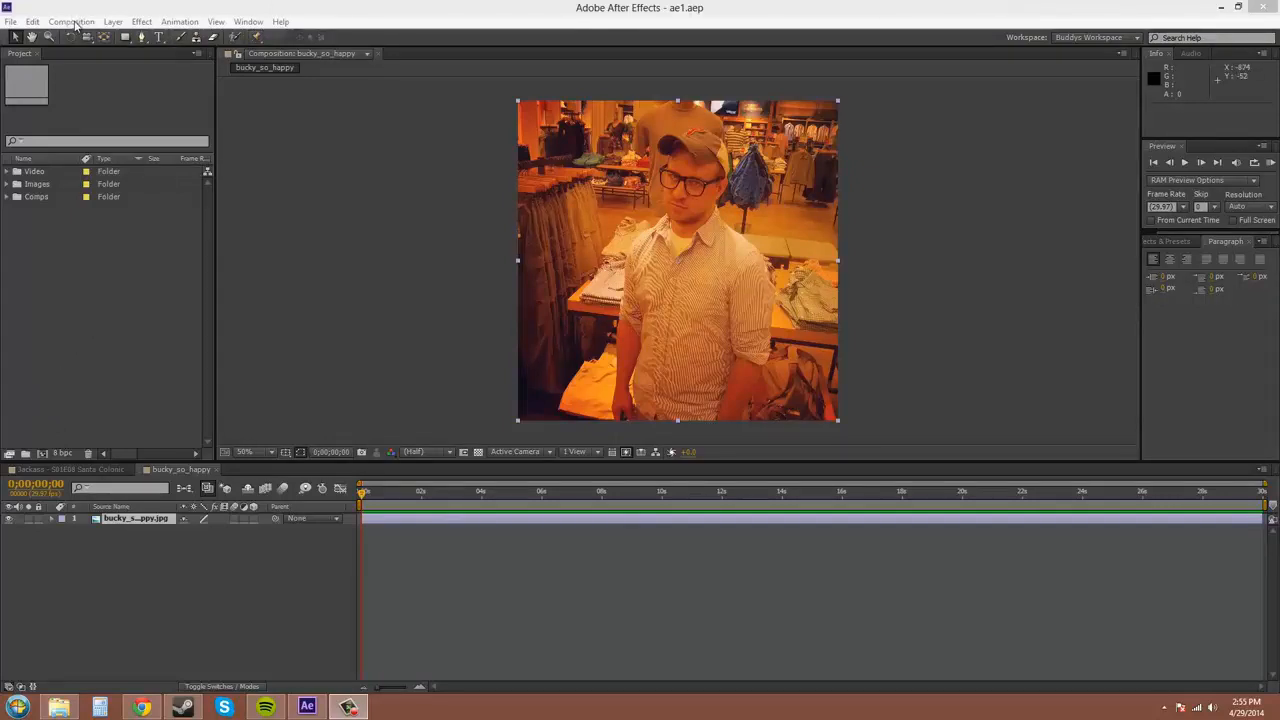
Step: Start a new composition and review its advanced settings before returning to the basic ones
left_click(72, 22)
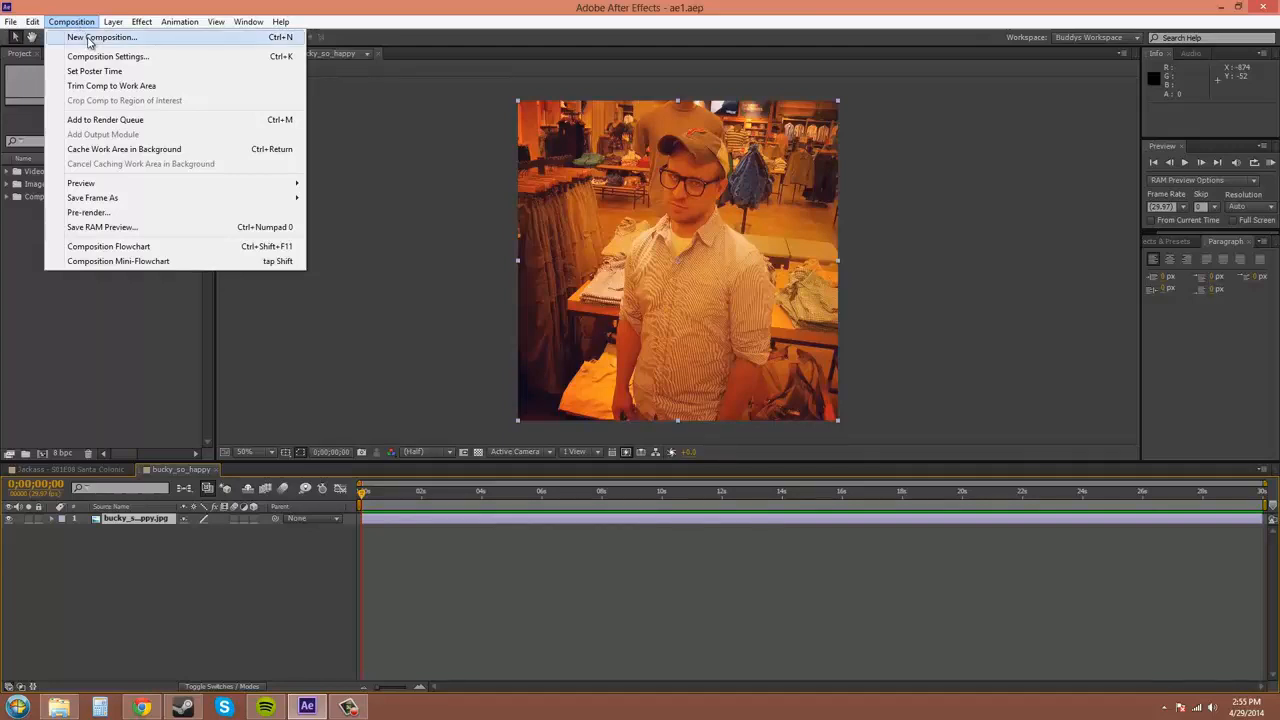
left_click(100, 37)
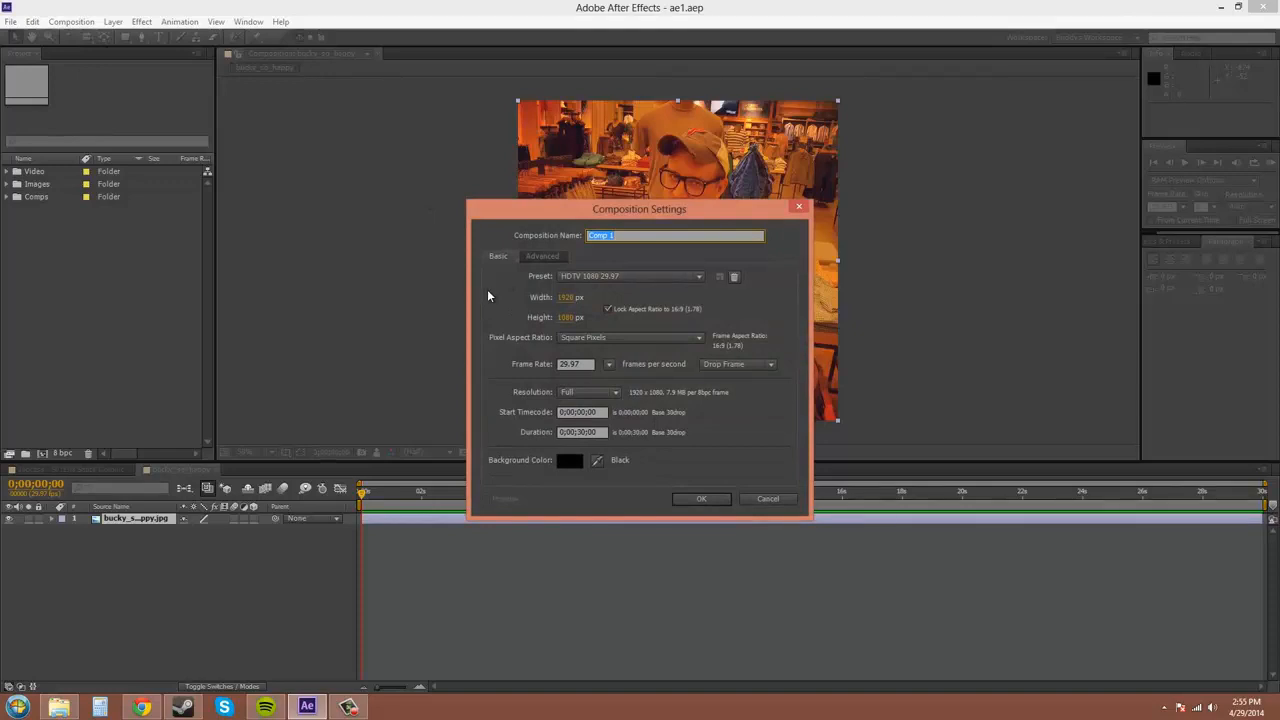
left_click_drag(654, 208, 687, 121)
left_click(576, 170)
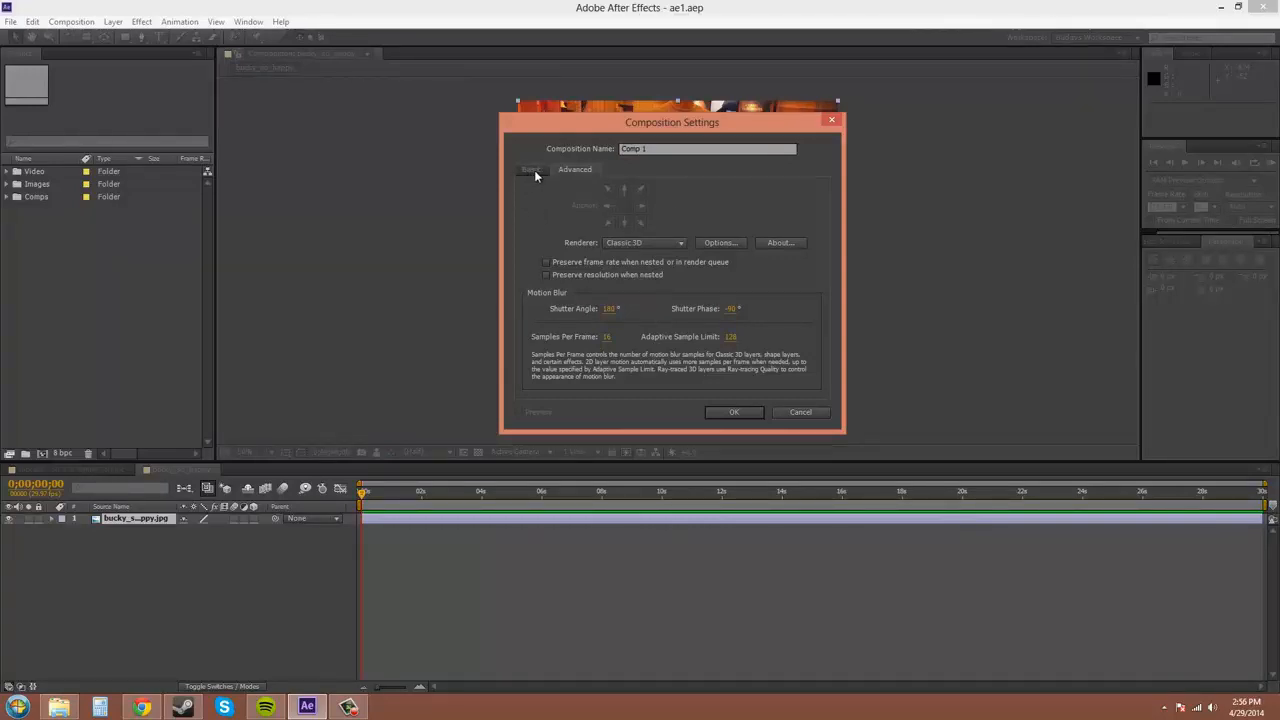
left_click(534, 172)
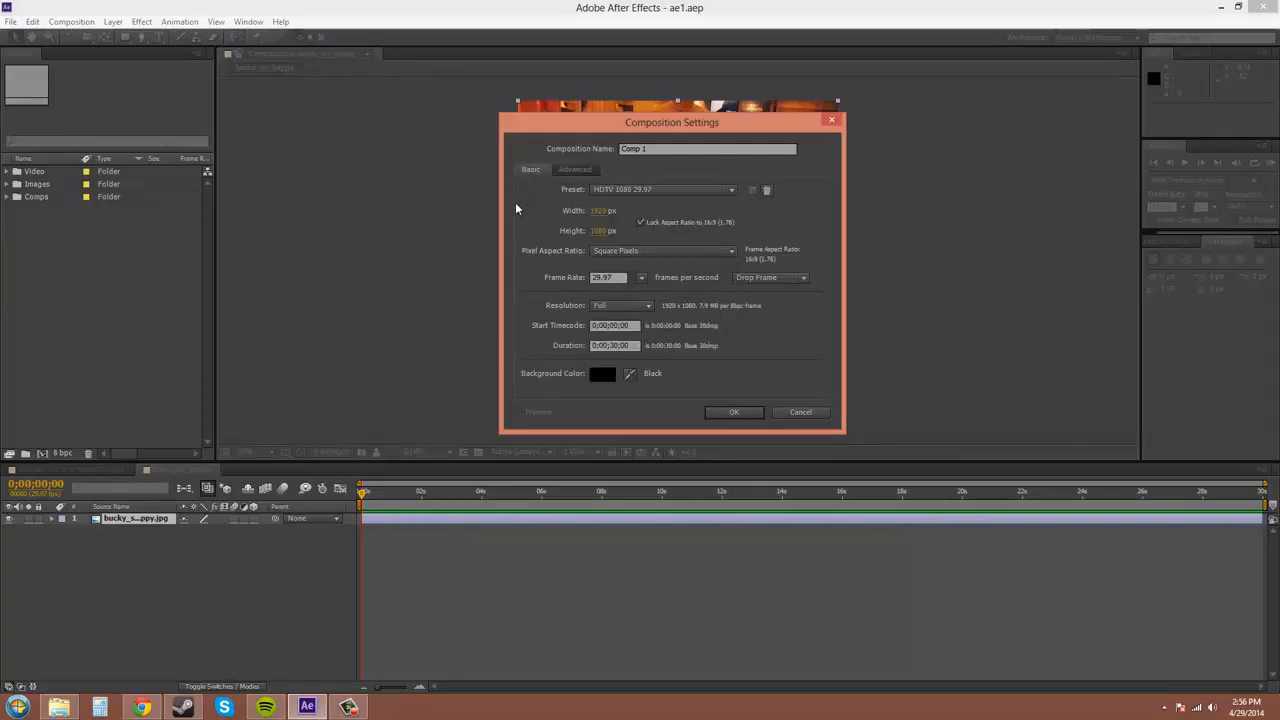
Step: Choose the HDTV 1080 24 preset for the new composition
left_click(658, 190)
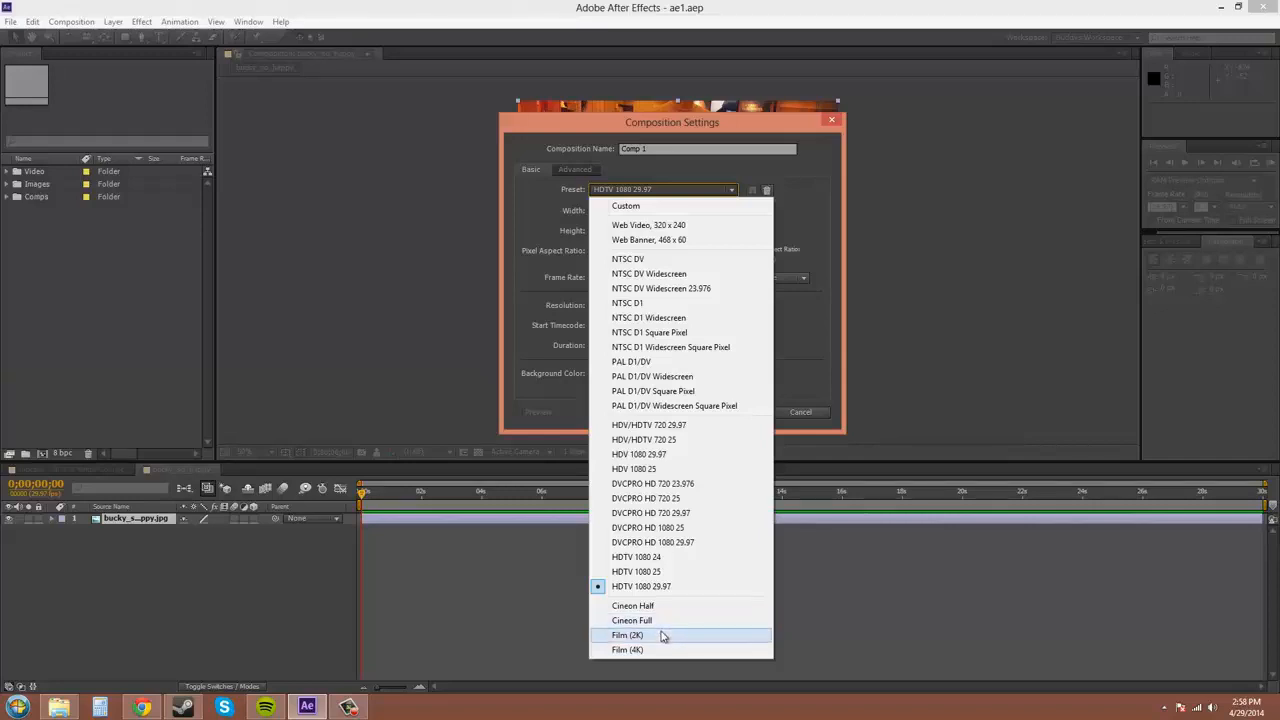
left_click(830, 342)
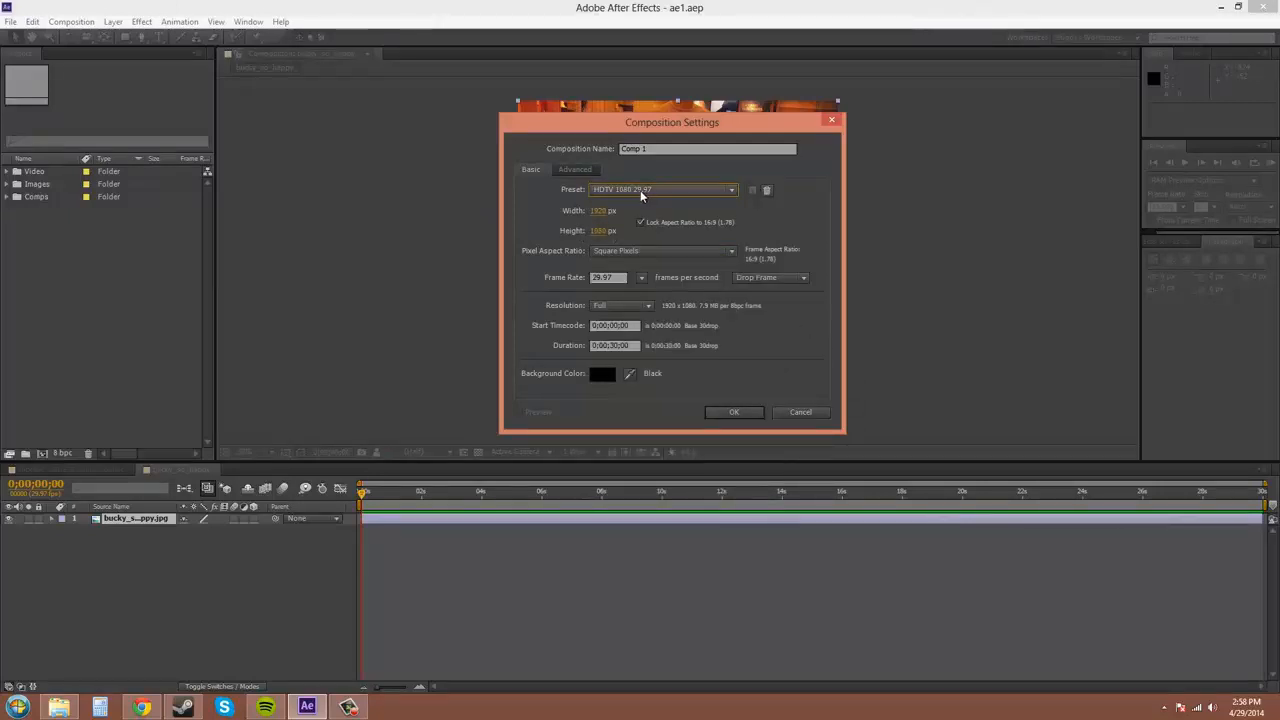
left_click(666, 189)
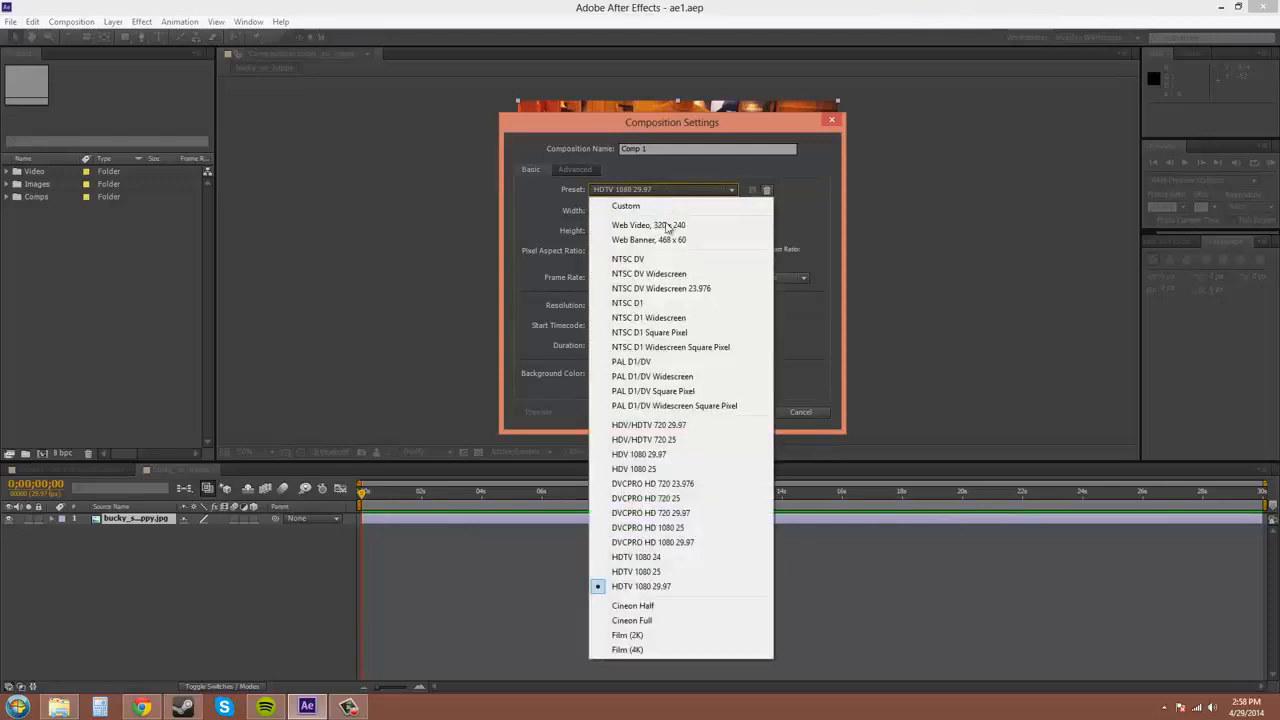
left_click(659, 557)
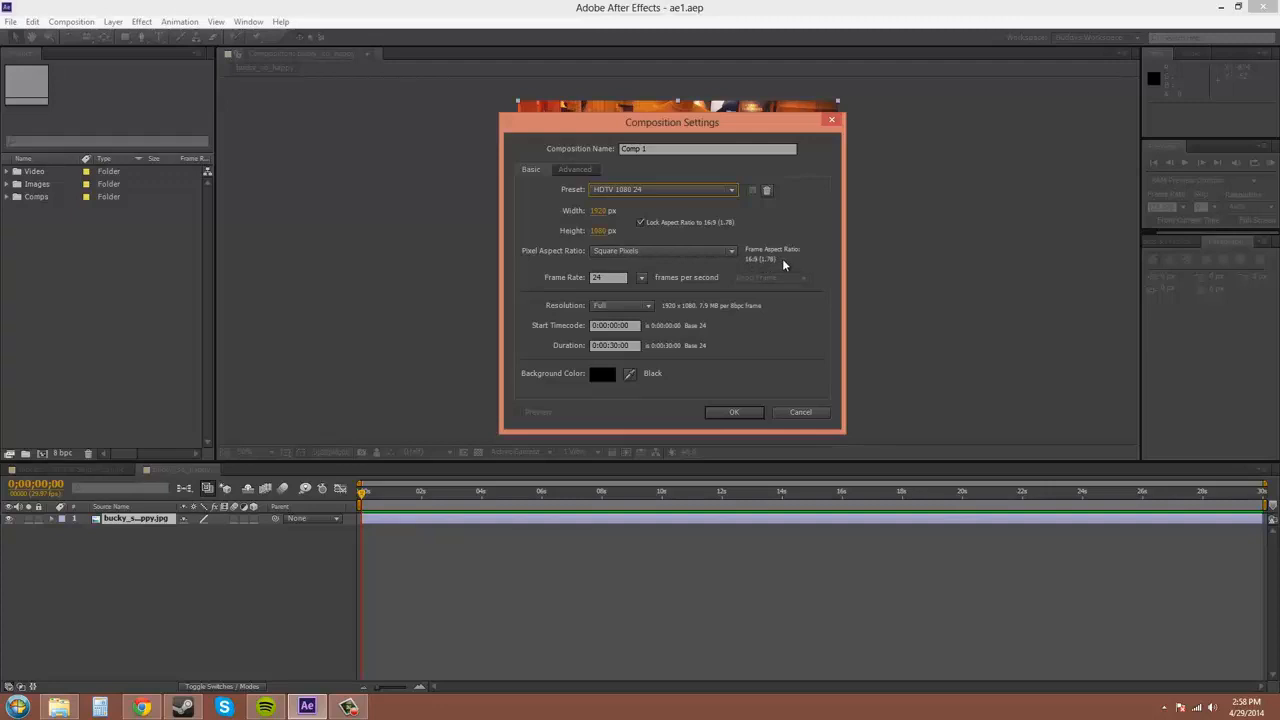
Step: Try a custom composition width of 985 px and restore the HDTV 1080 24 preset
left_click(603, 211)
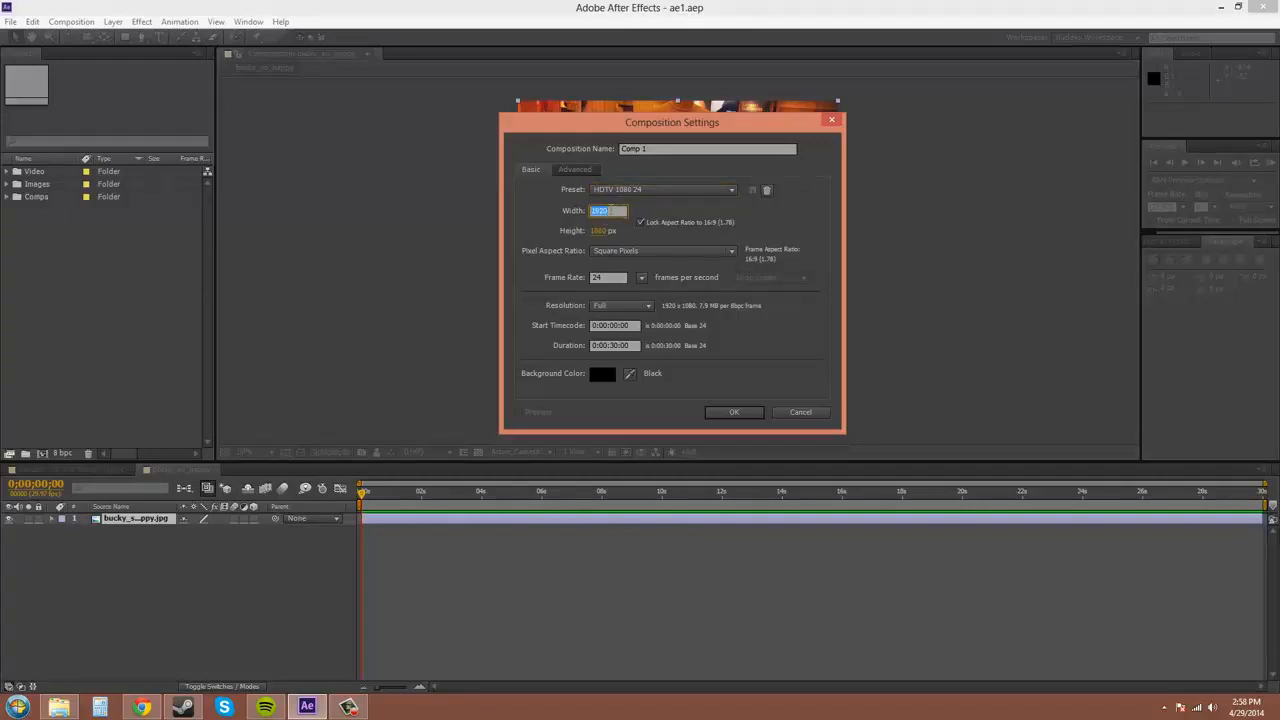
type("985")
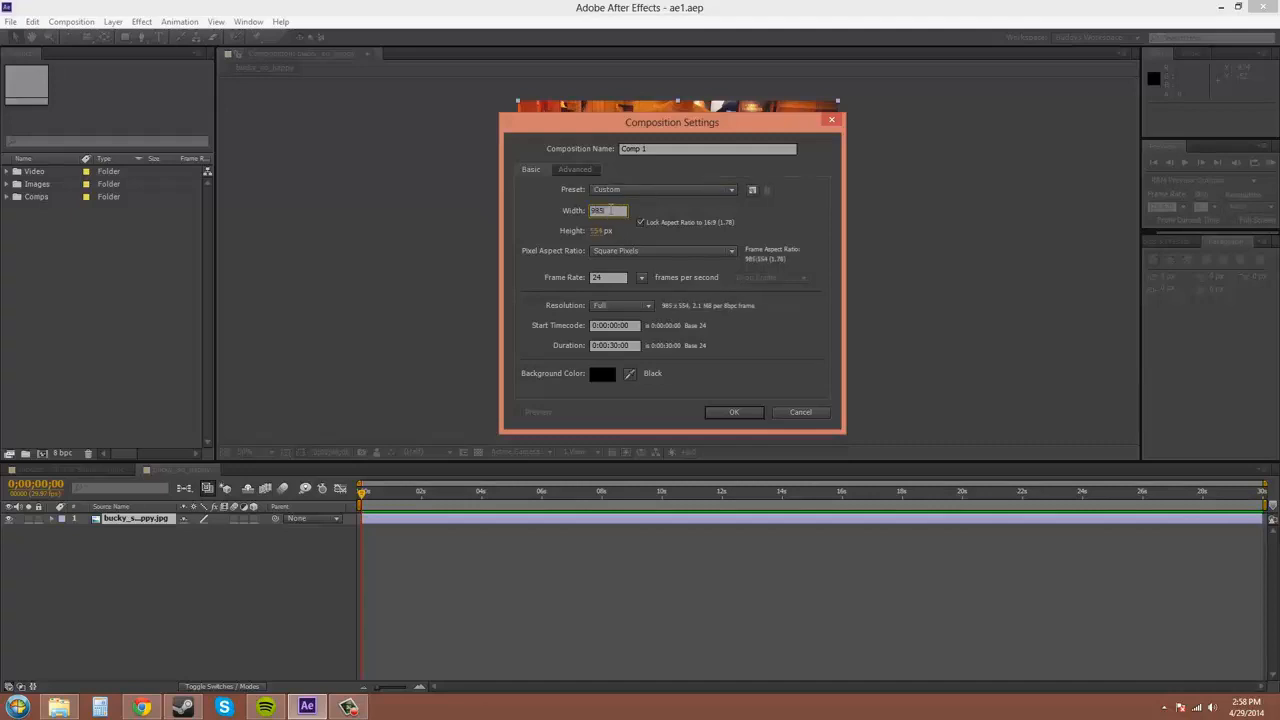
left_click(786, 225)
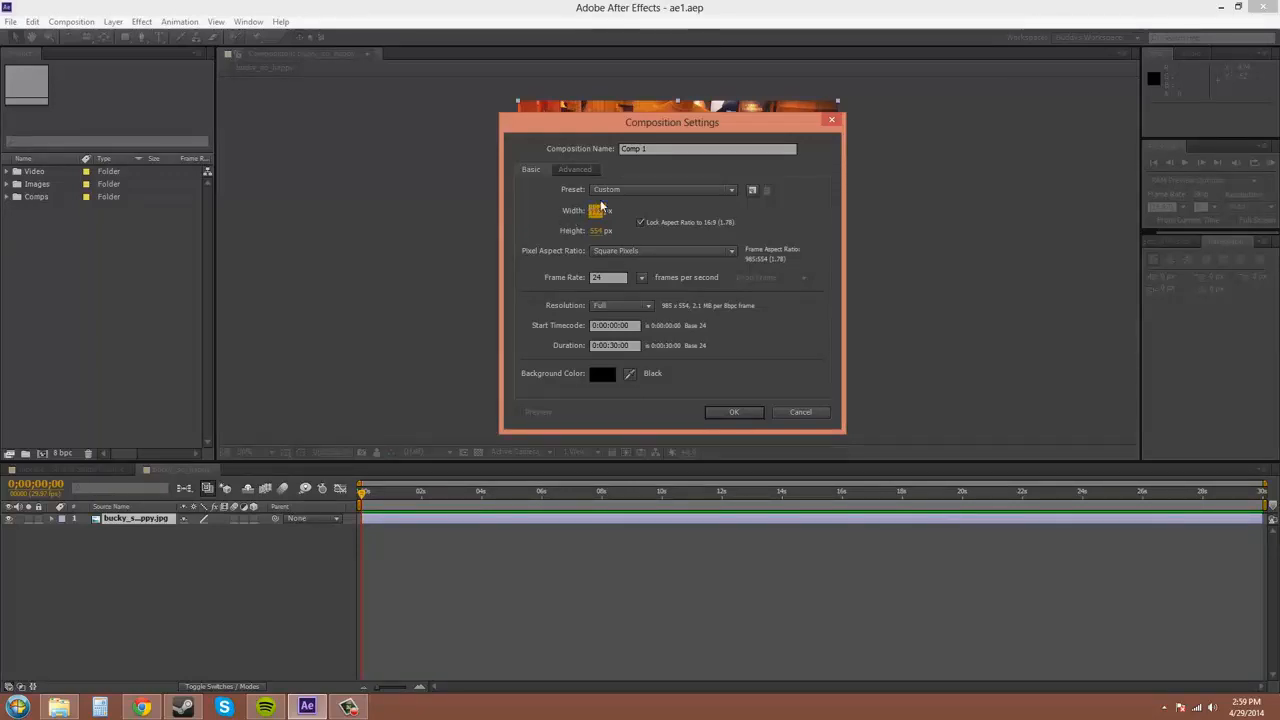
left_click(634, 191)
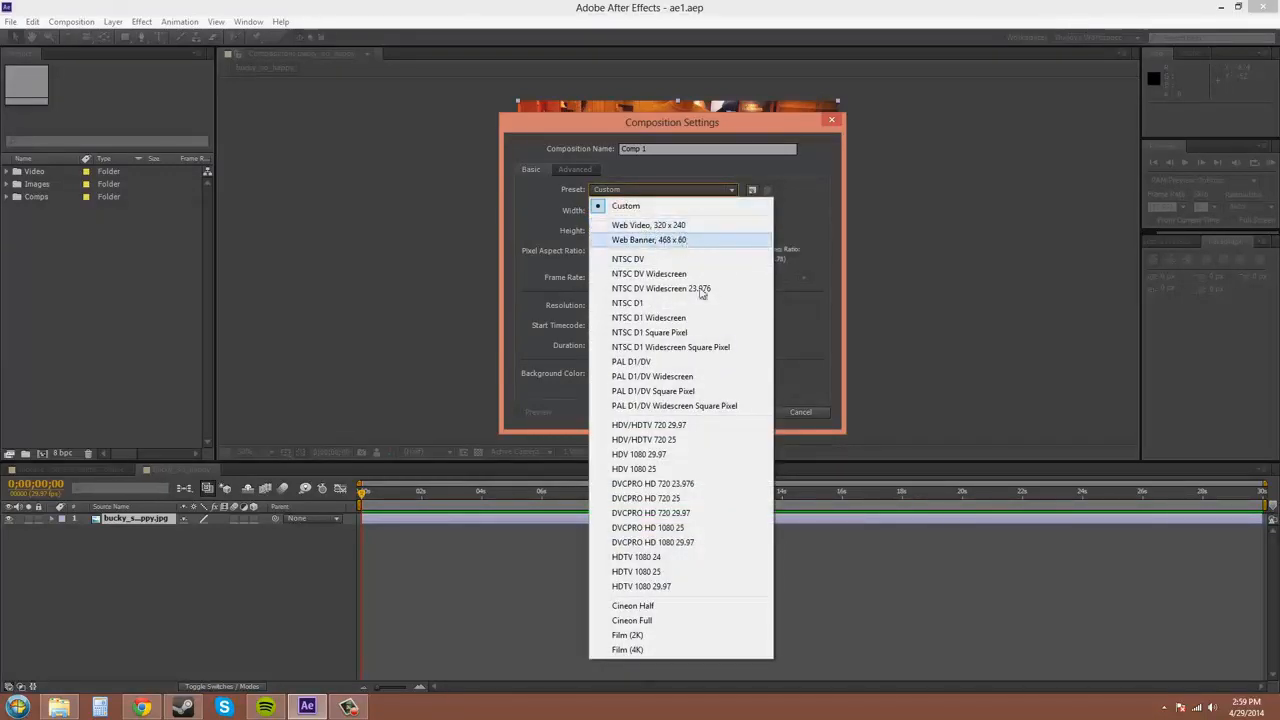
left_click(655, 557)
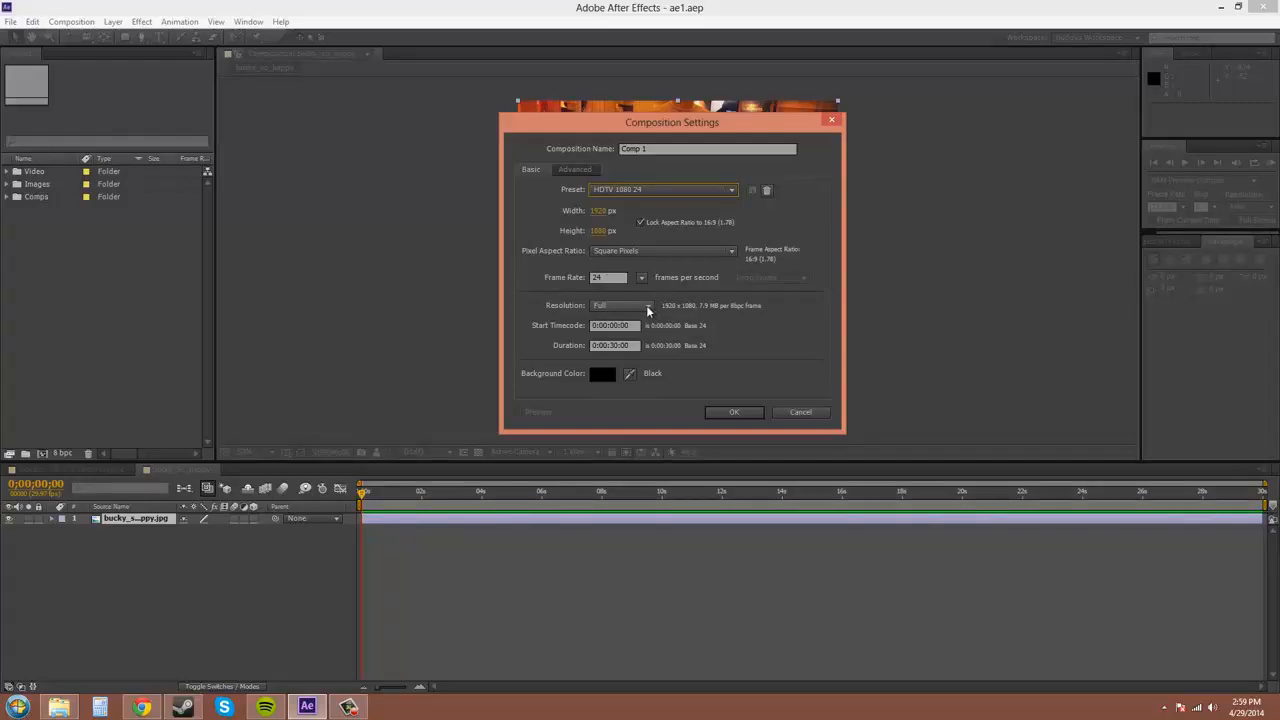
Step: Try the Half resolution for the composition and return it to Full
left_click(647, 310)
left_click(615, 323)
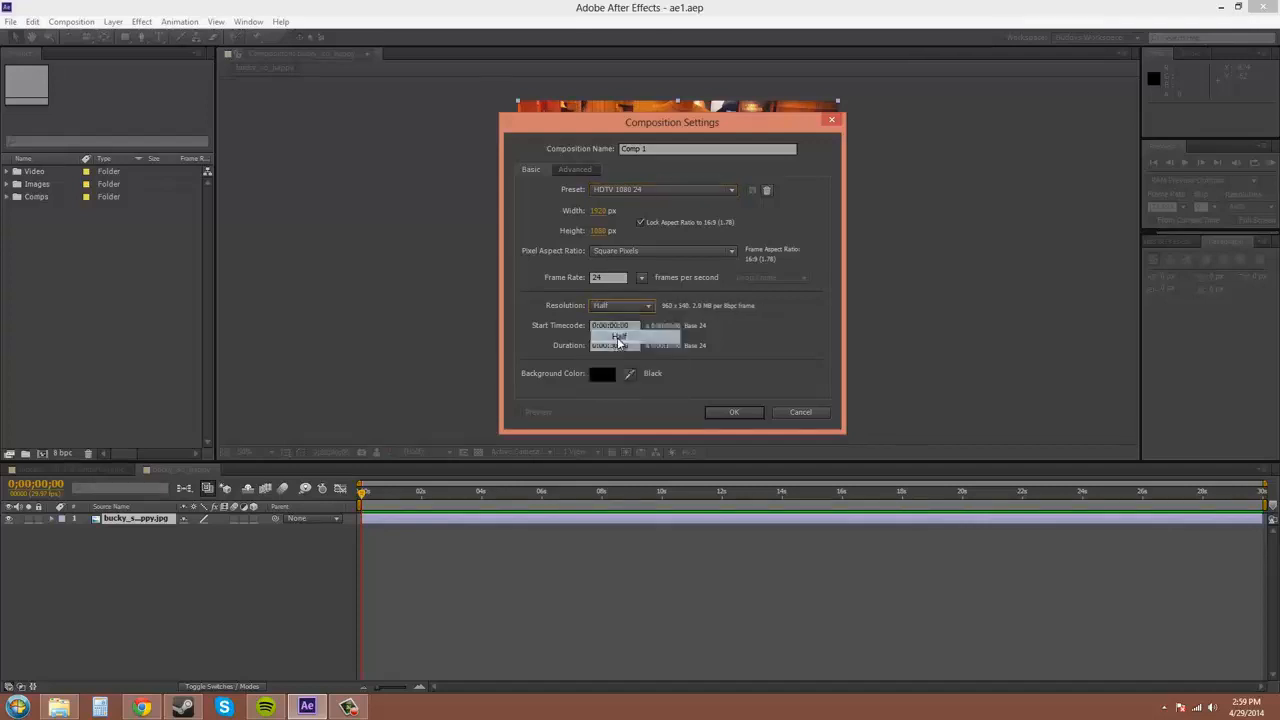
left_click(640, 306)
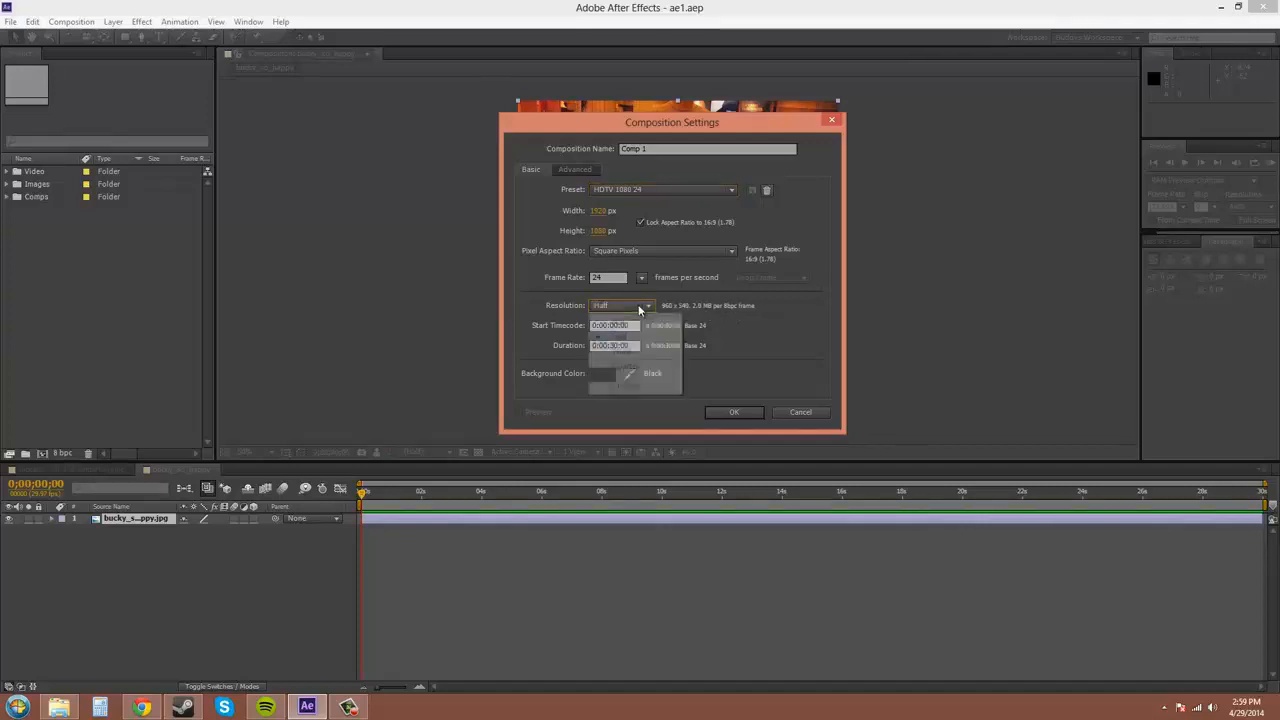
left_click(620, 322)
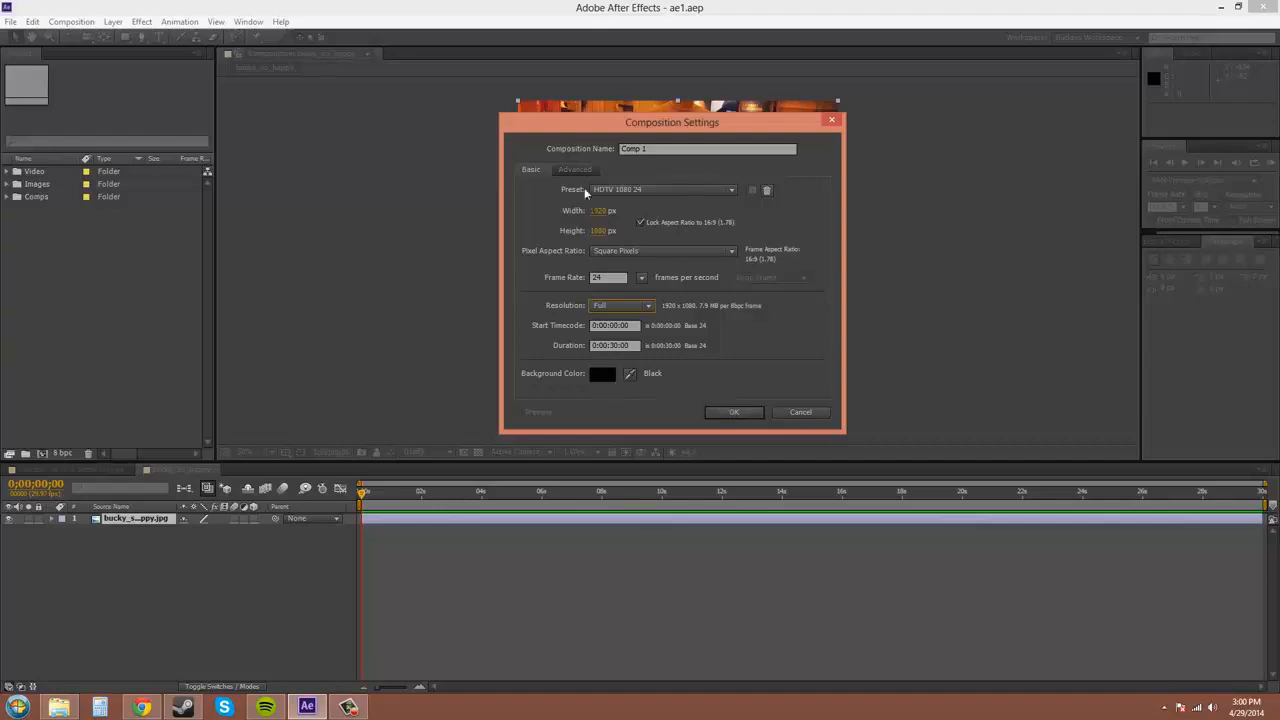
Step: Name the composition "New Boston Rules" and create it
left_click_drag(669, 148, 589, 152)
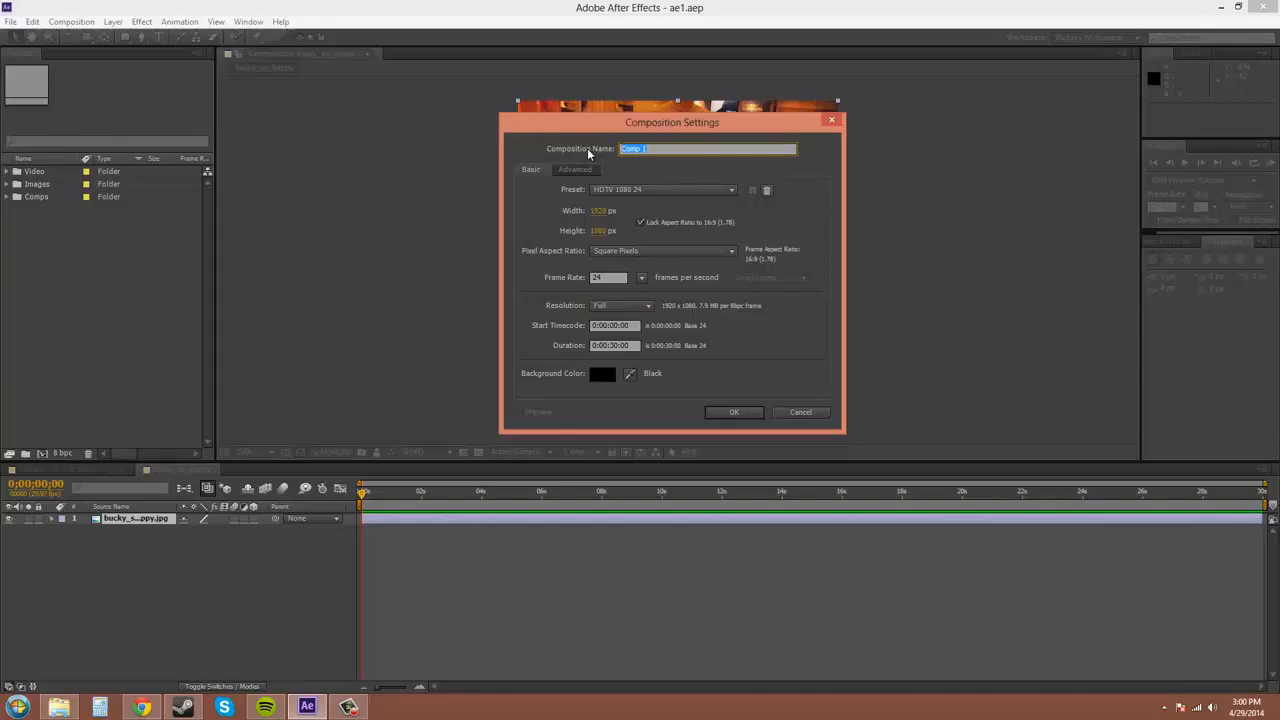
type("B")
type("ewboston")
type(" Rules")
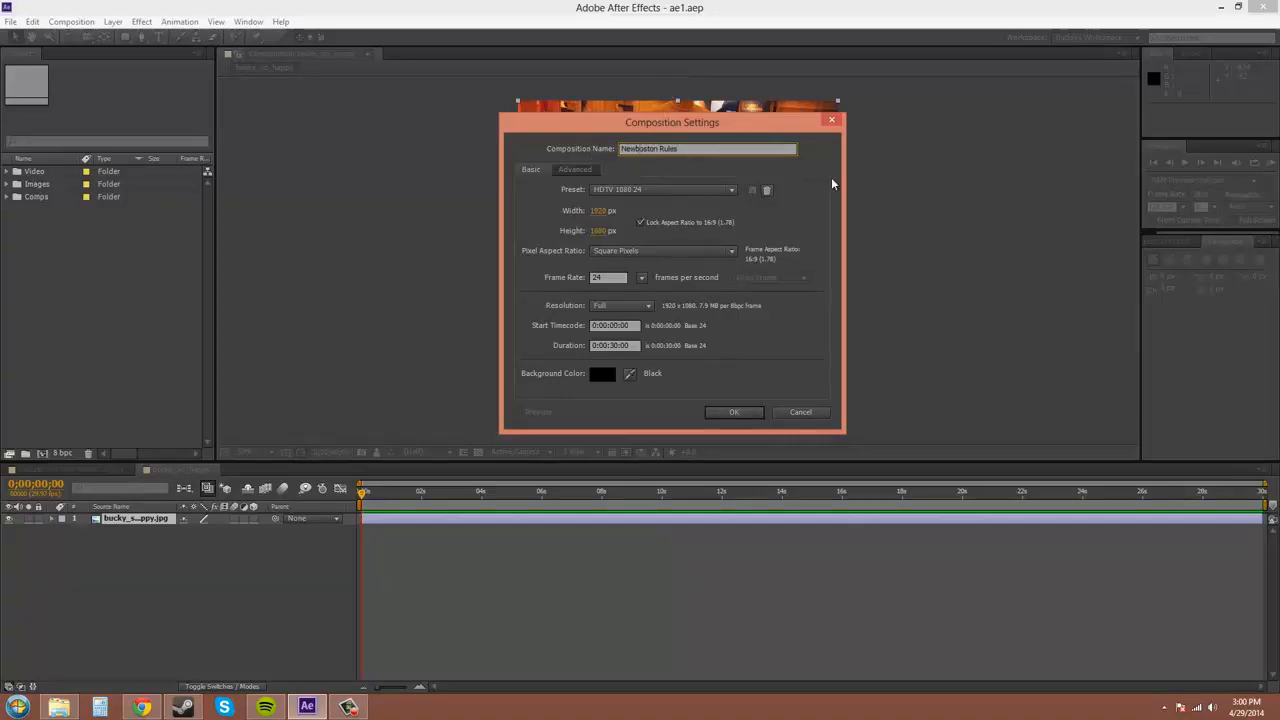
key("BackSpace")
type("B")
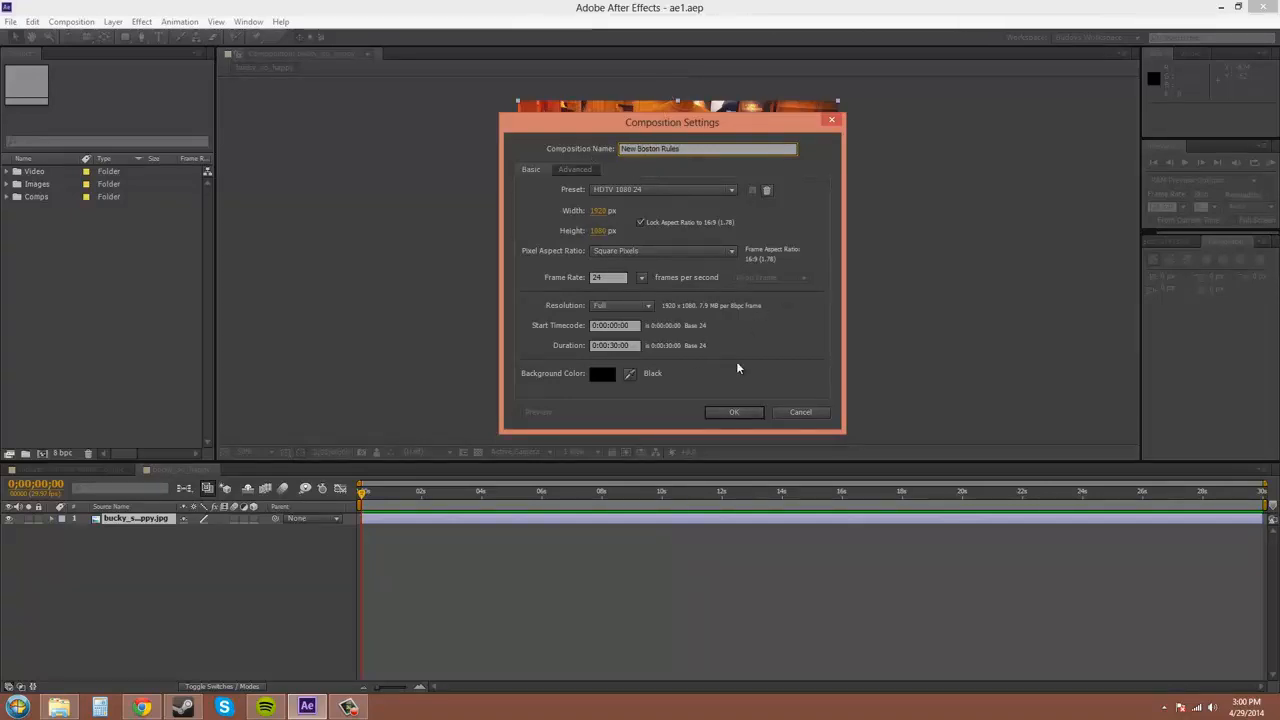
left_click(733, 412)
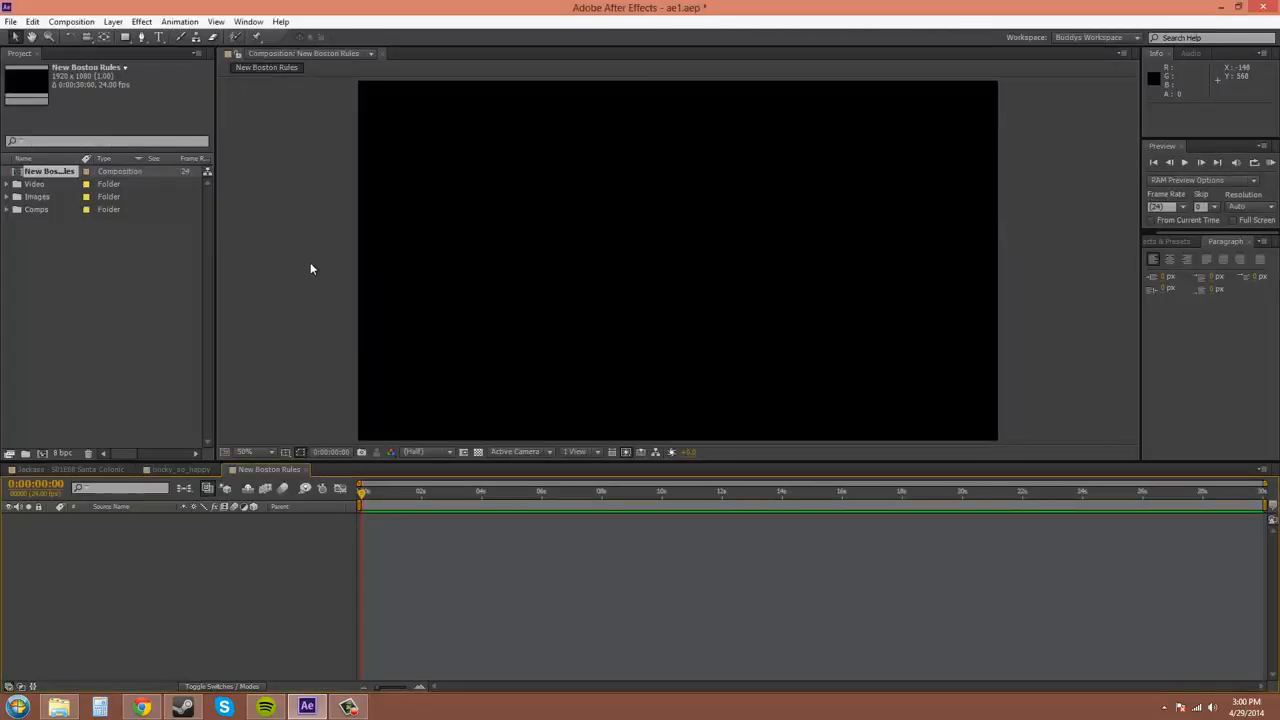
Step: Move the New Boston Rules composition into the Comps folder and expand that folder
scroll(840, 292, "down", 2)
scroll(833, 293, "up", 2)
left_click_drag(38, 172, 34, 210)
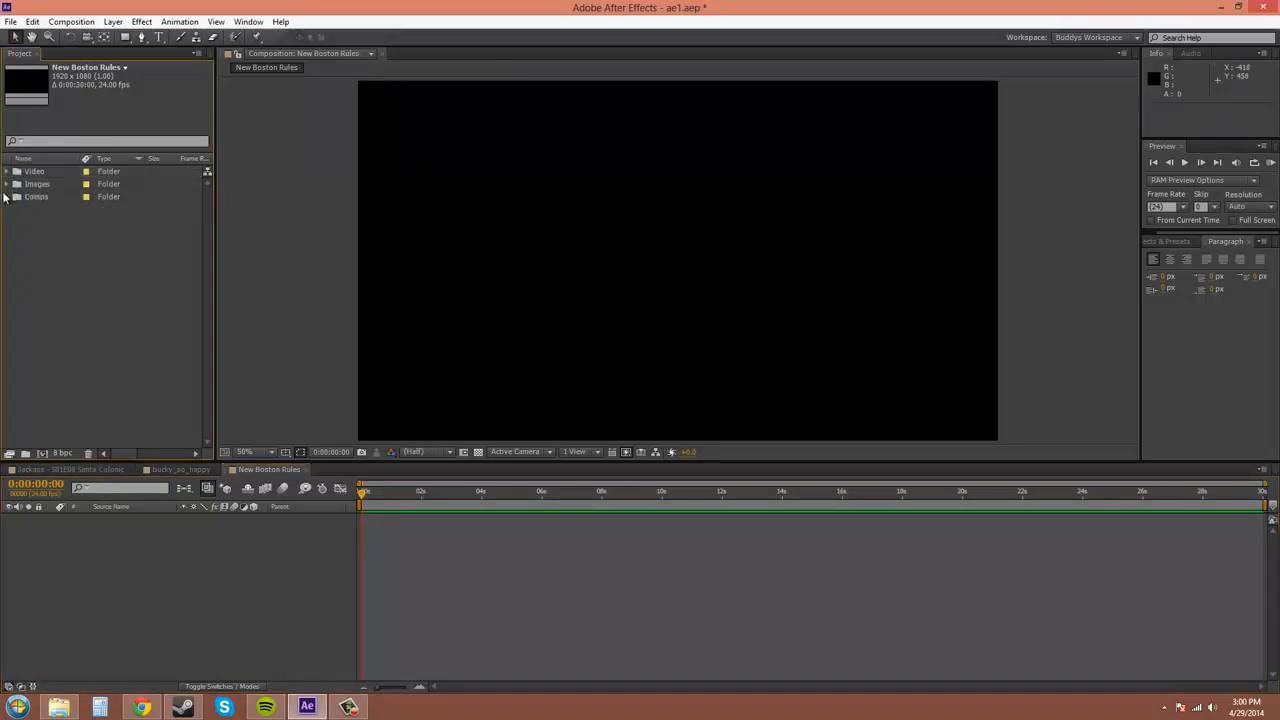
left_click(7, 197)
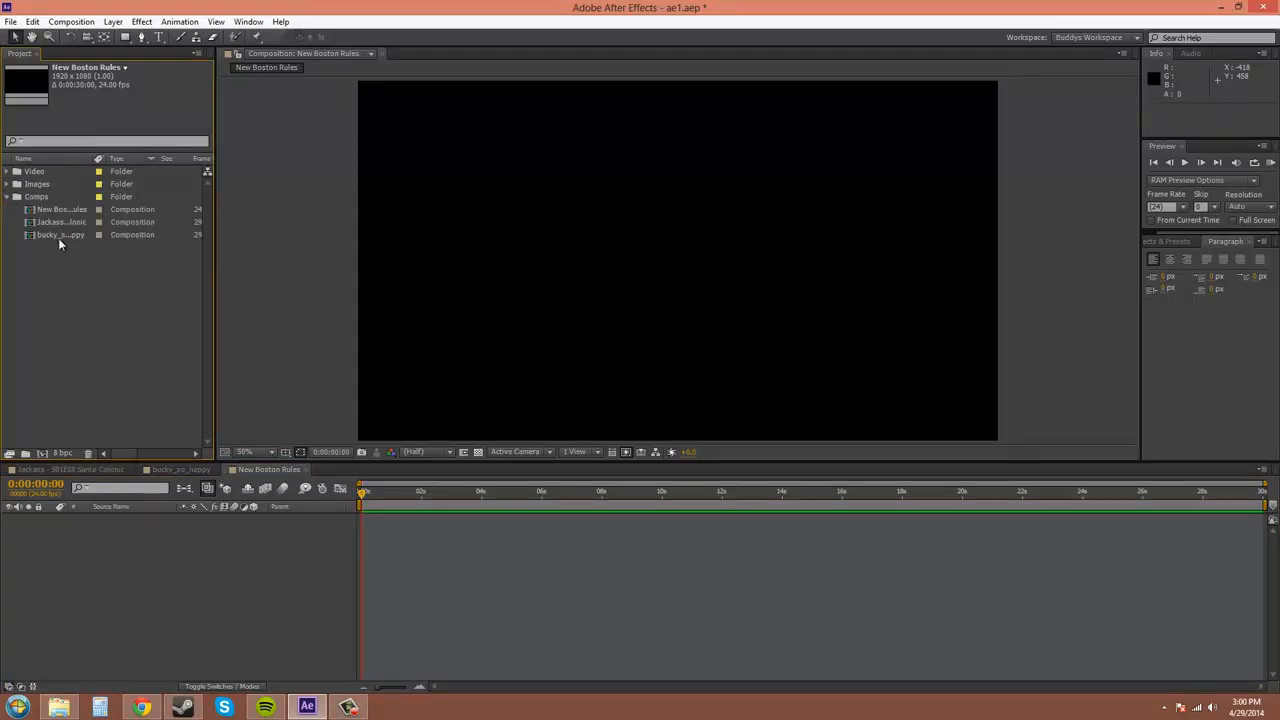
Step: Inspect the bucky_so_happy composition's details and review the composition settings of New Boston Rules
left_click(61, 237)
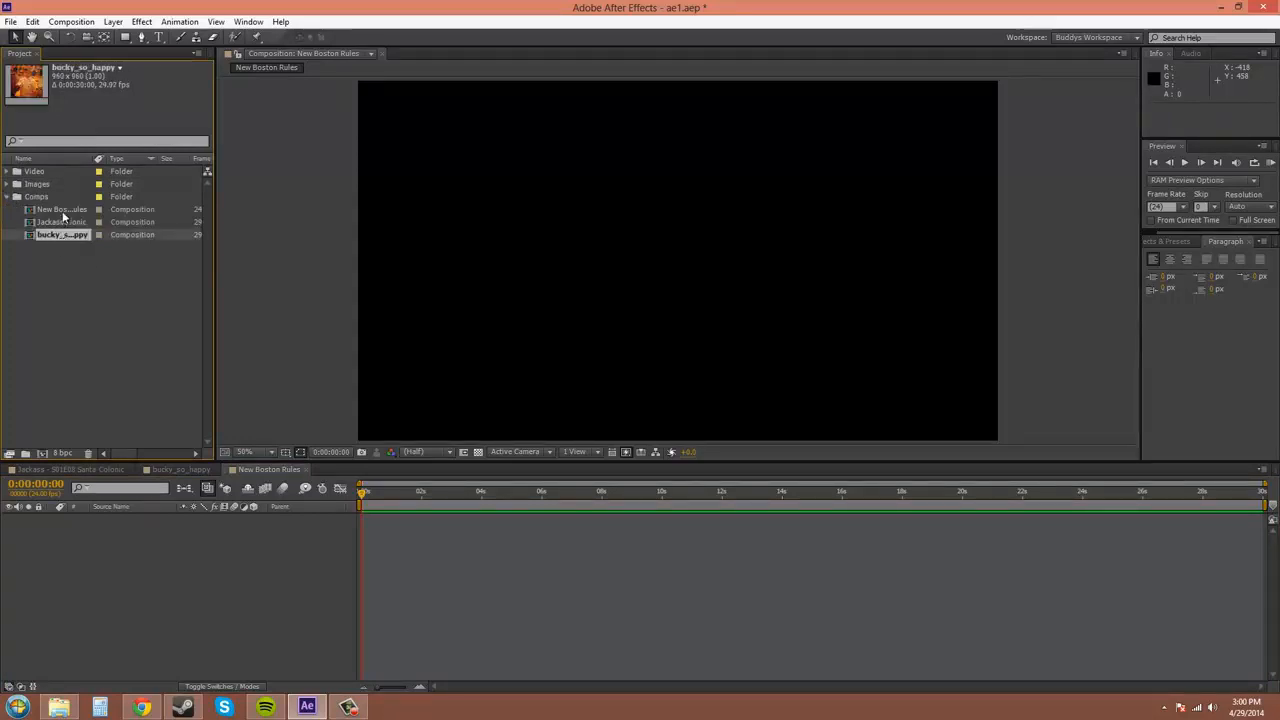
left_click(63, 212)
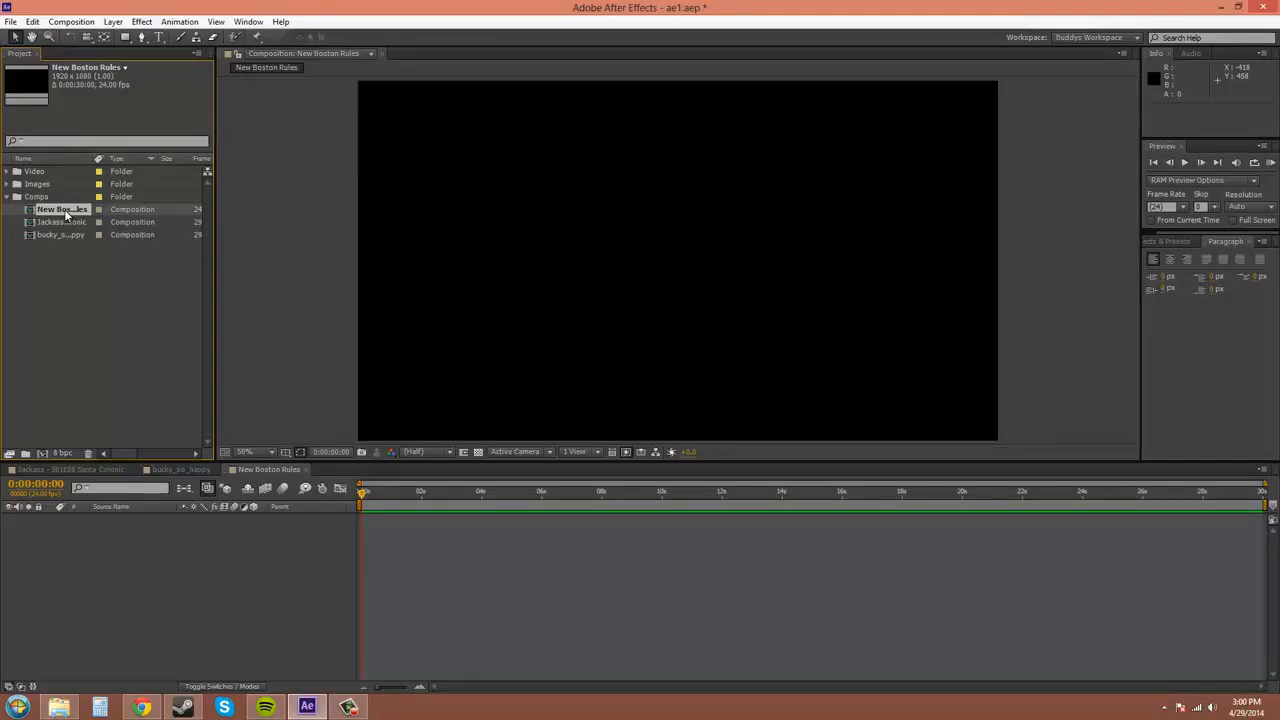
left_click(70, 21)
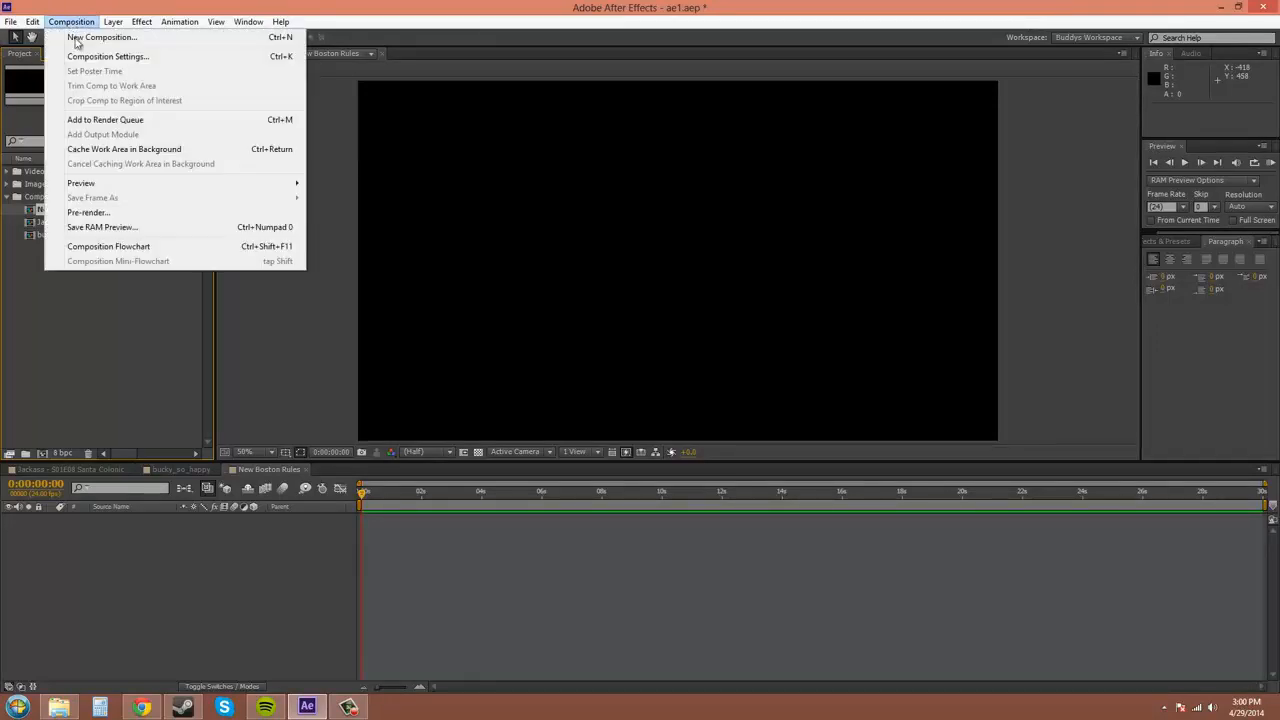
left_click(110, 54)
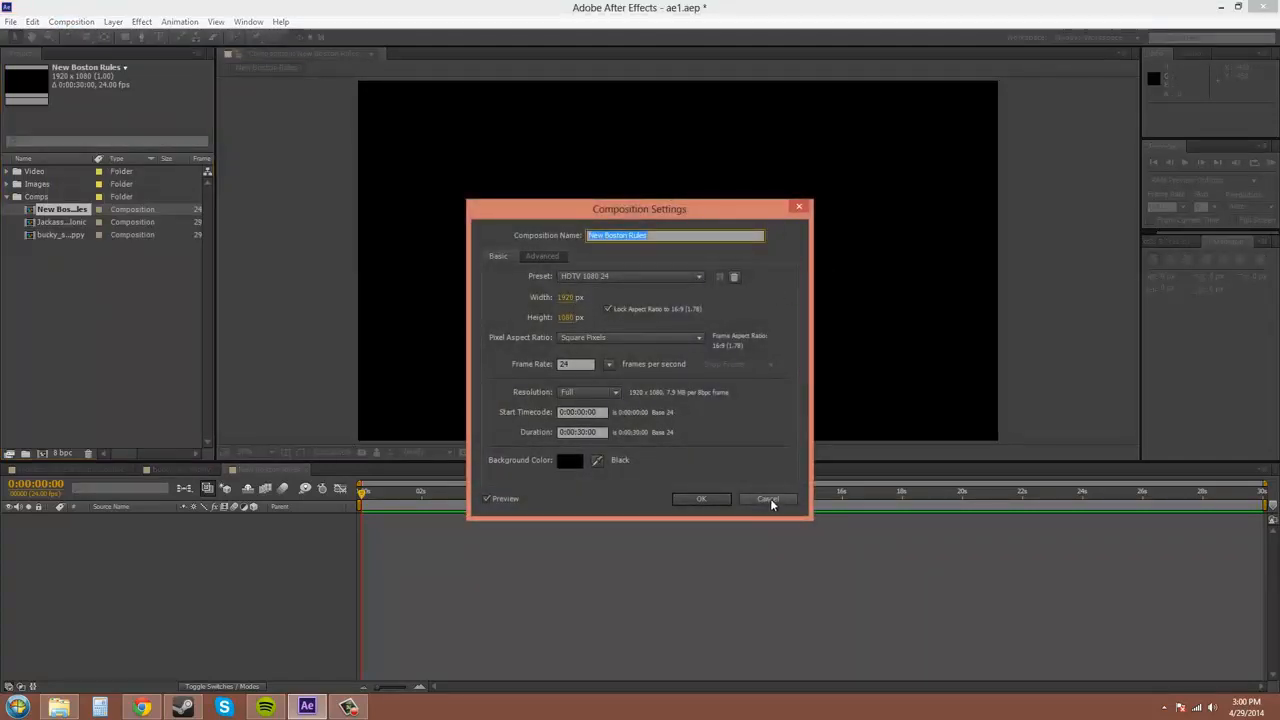
left_click(690, 500)
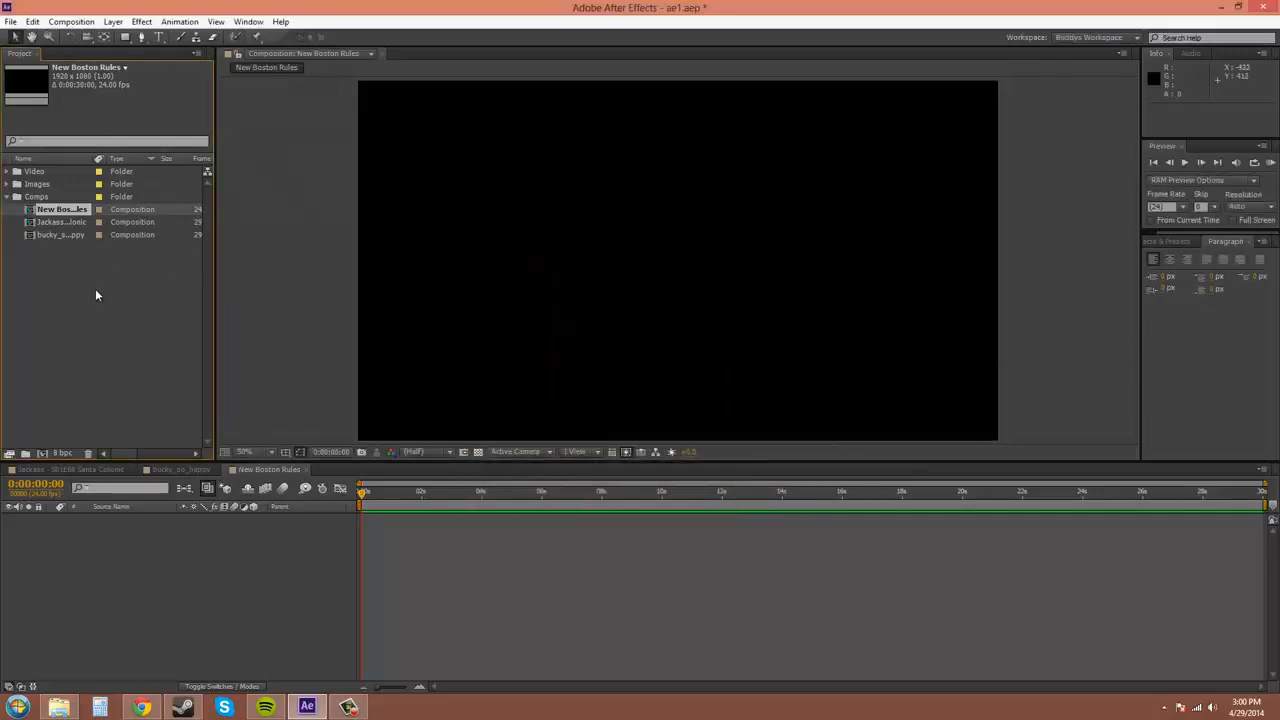
Step: Place the bucky_so_happy.jpg image in the New Boston Rules composition near the centre, at about 972, 538
left_click(8, 172)
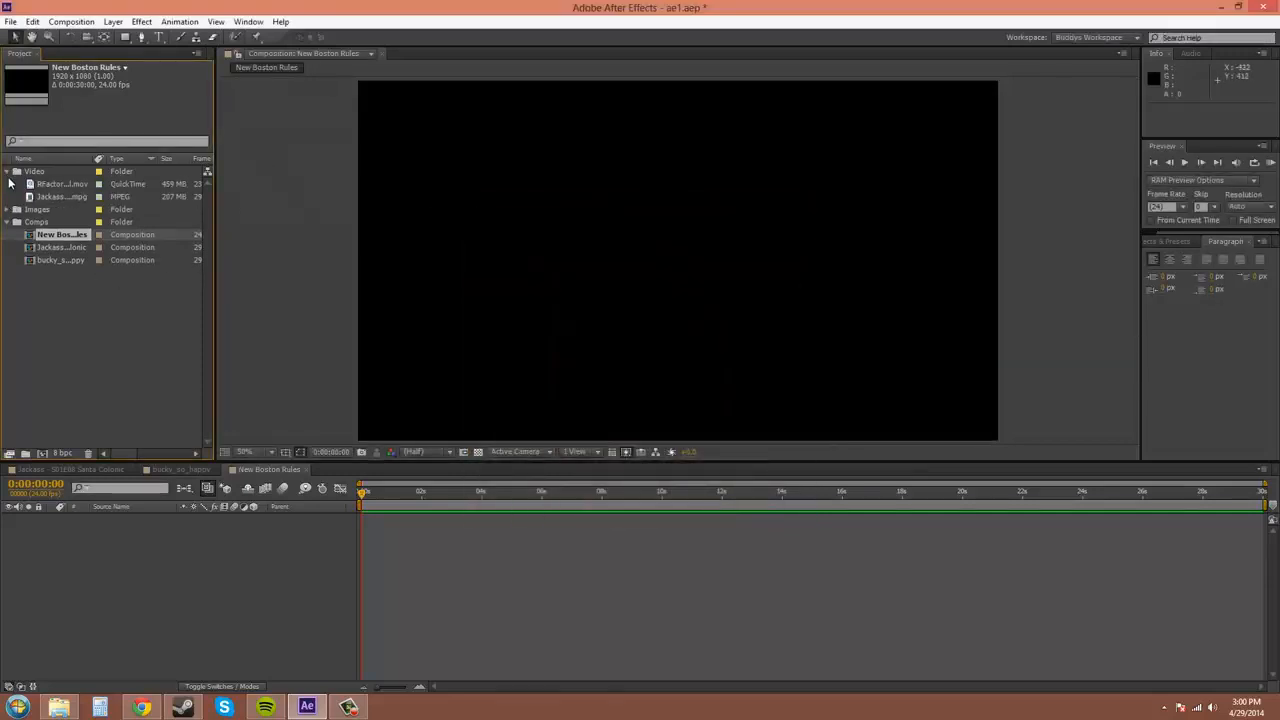
left_click(8, 172)
left_click(55, 200)
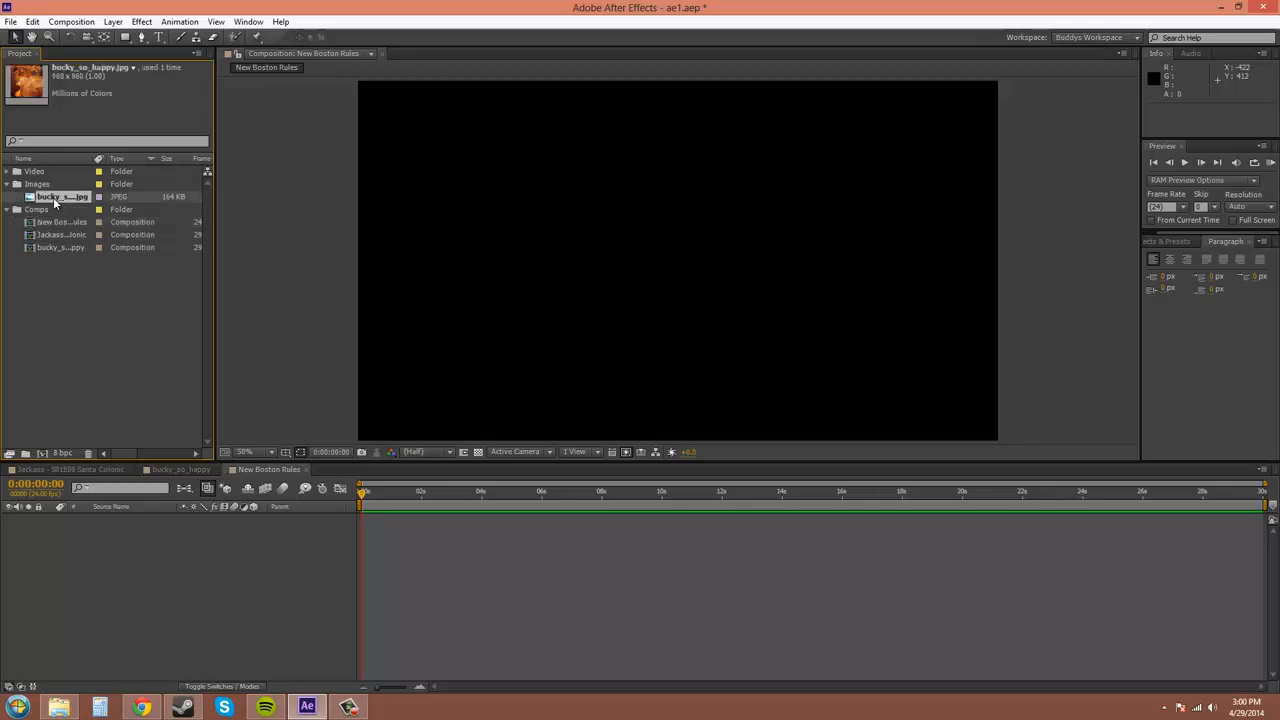
left_click_drag(51, 195, 700, 264)
left_click_drag(789, 244, 738, 213)
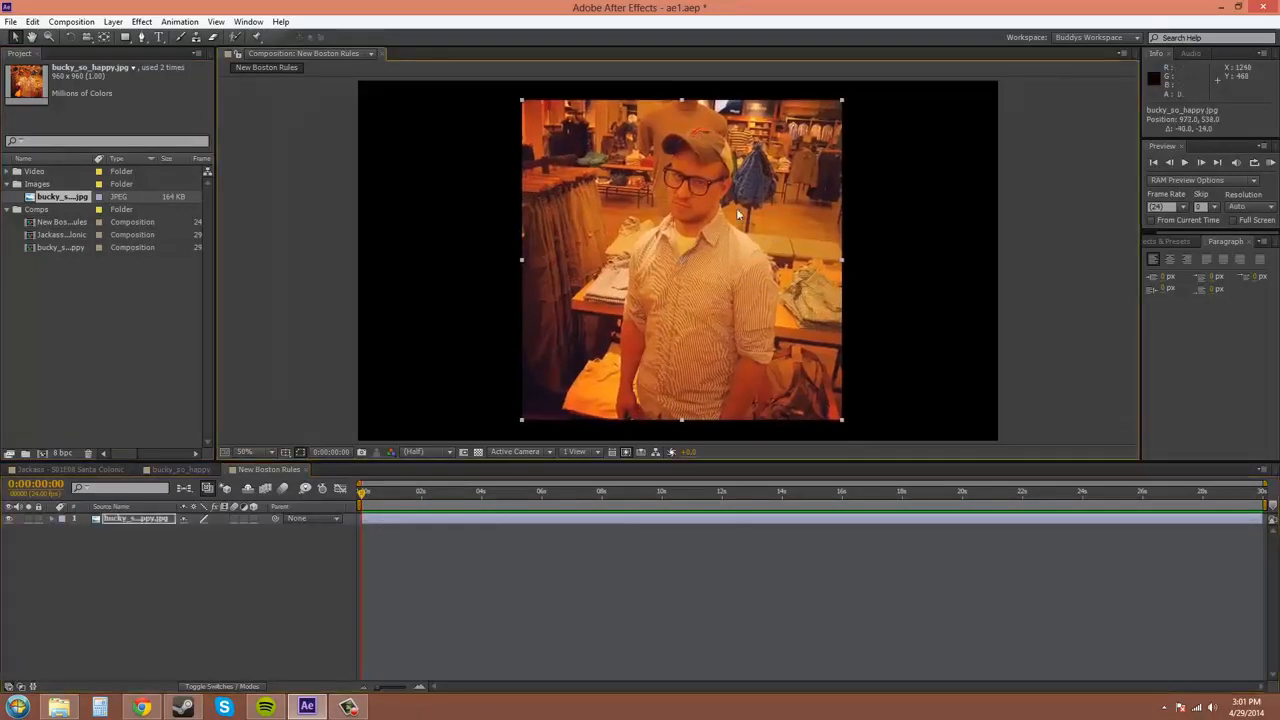
Step: Add a dark gray 1920 x 1080 px solid to the composition and place it beneath the image layer
left_click(113, 21)
mouse_move(128, 38)
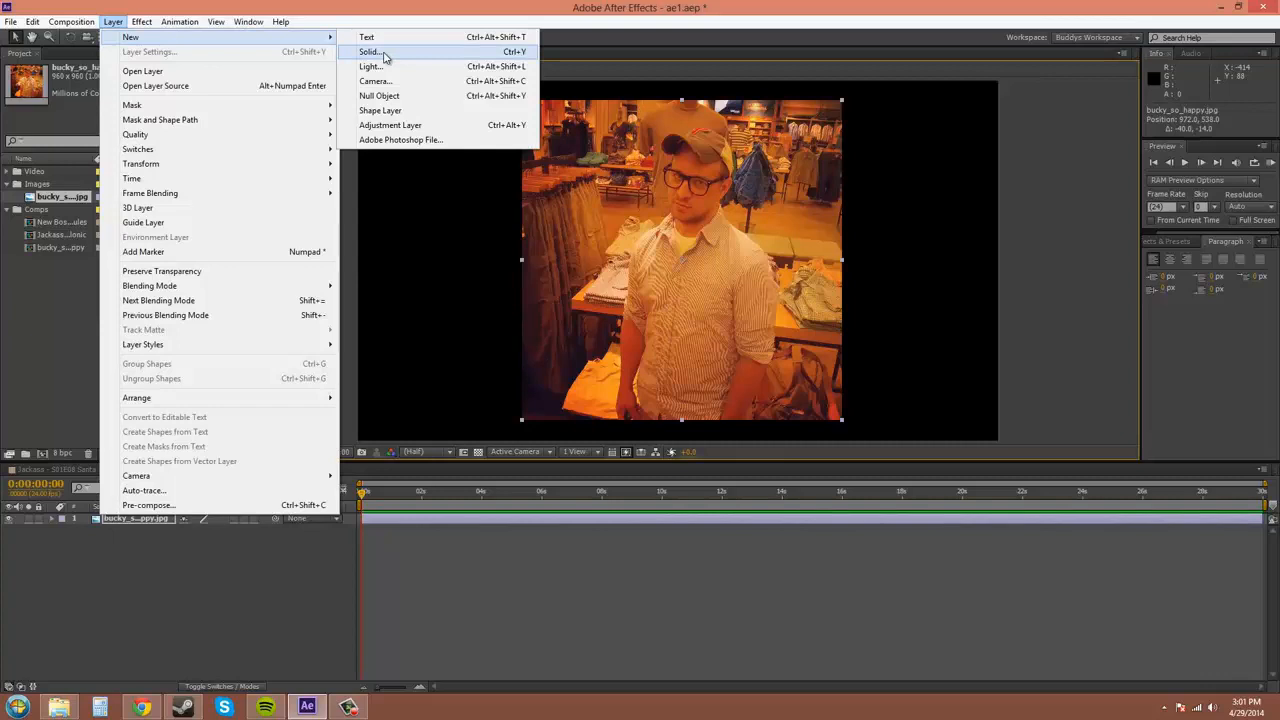
left_click(385, 57)
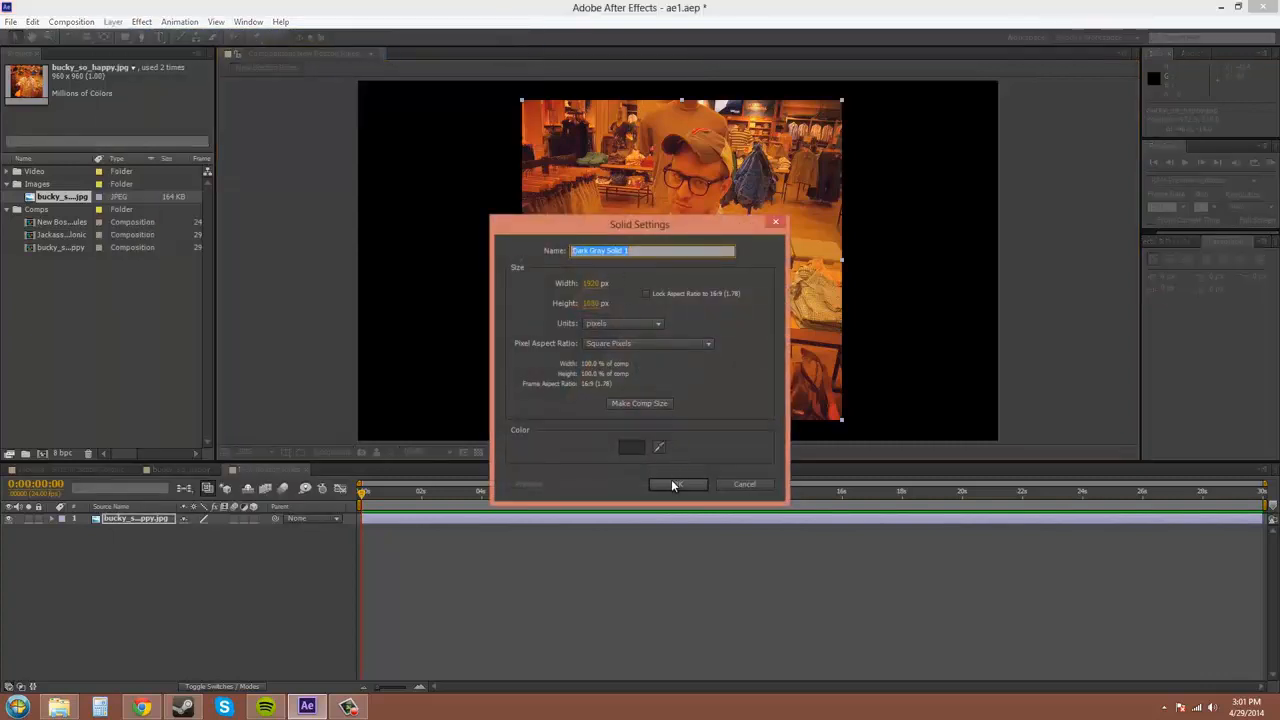
left_click(673, 485)
left_click_drag(164, 539, 160, 512)
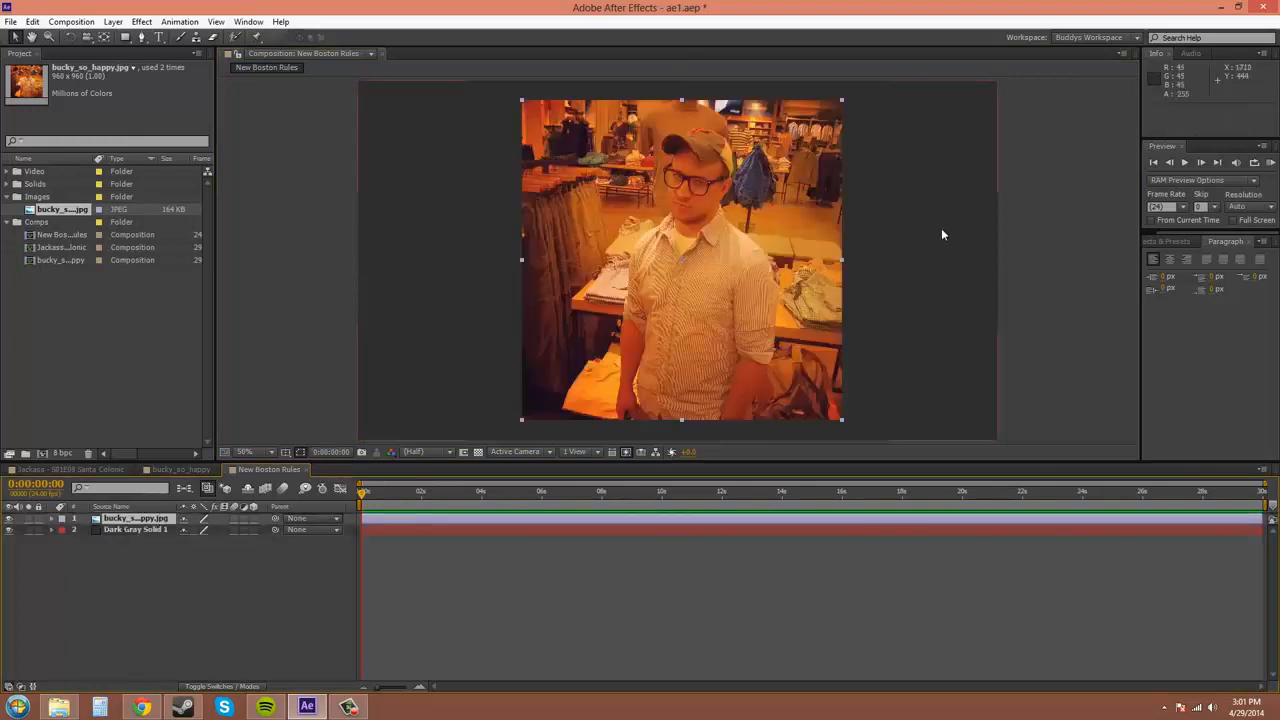
left_click(1115, 210)
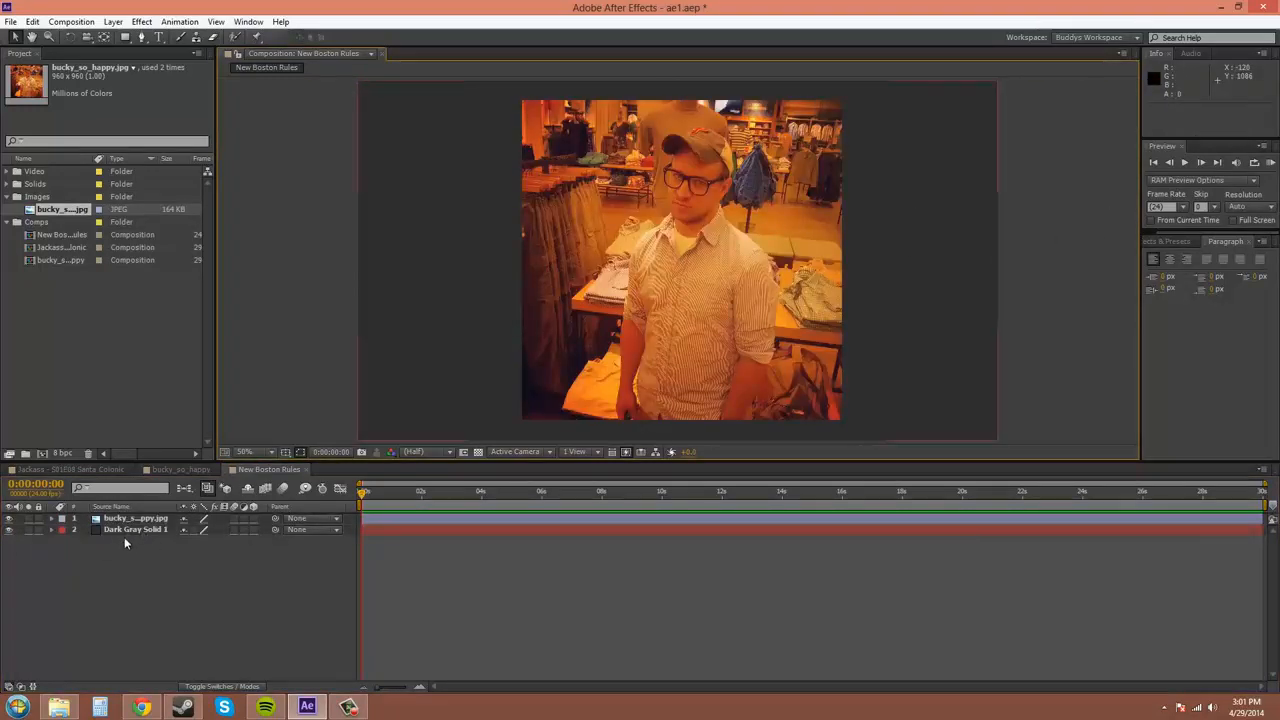
Step: Search the effects for "blur" and apply Fast Blur to the bucky_so_happy.jpg layer
left_click(1167, 241)
left_click(1190, 257)
type("blur")
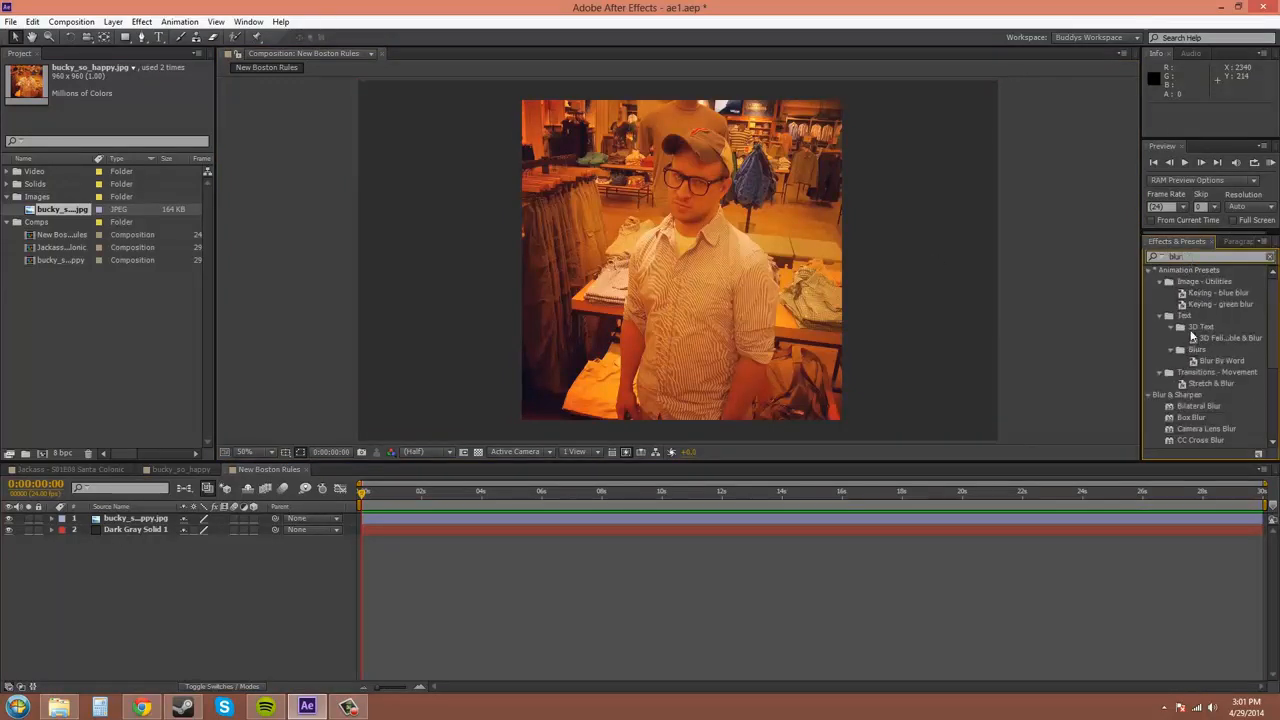
scroll(1191, 337, "down", 2)
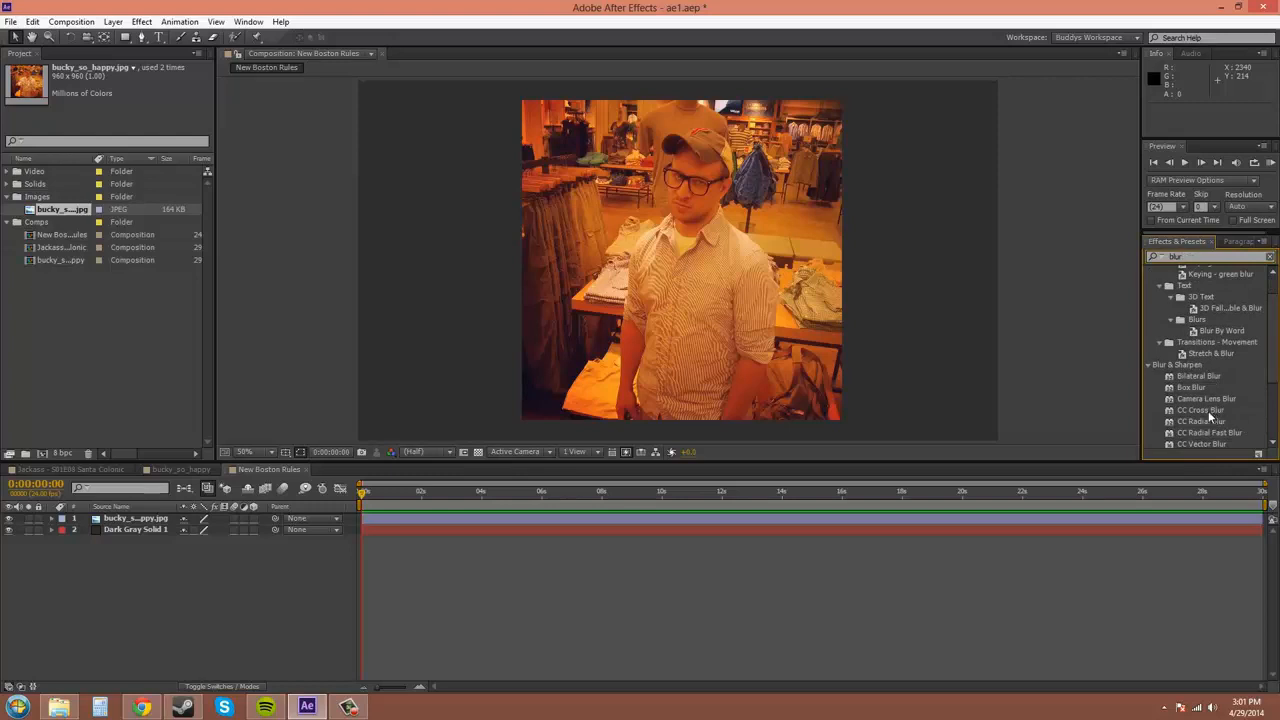
scroll(1220, 389, "down", 2)
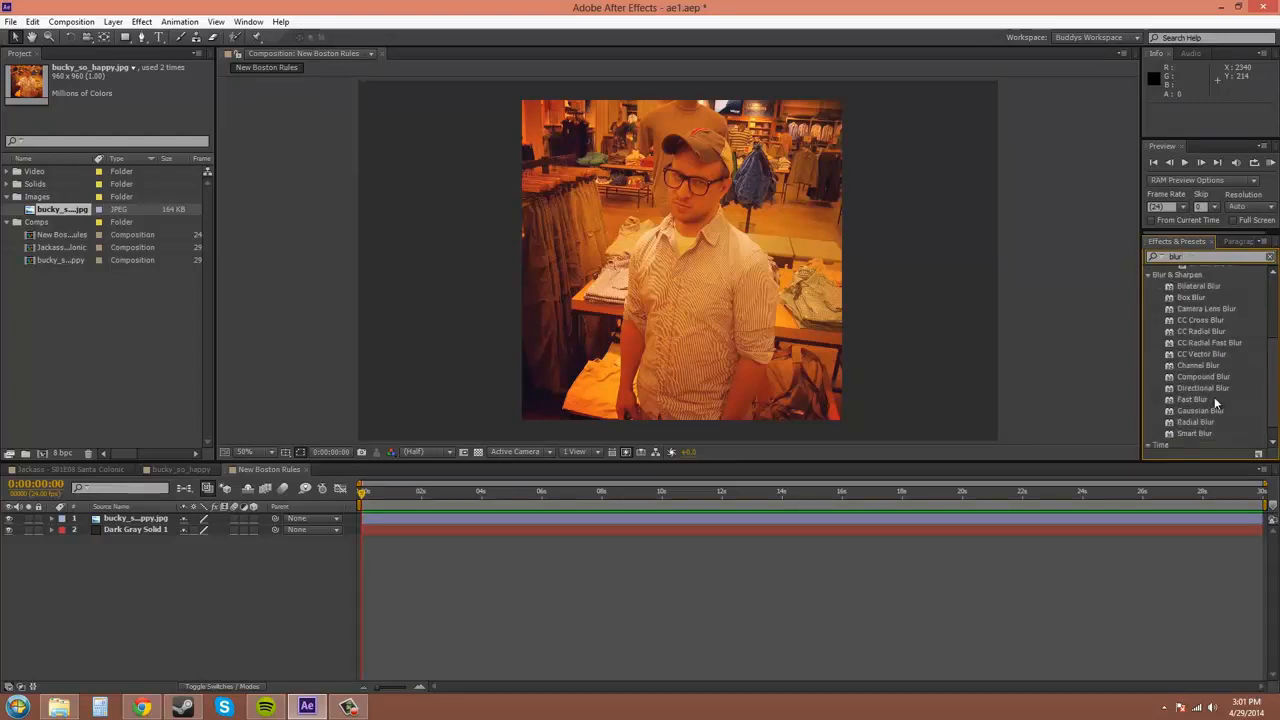
left_click(1193, 400)
left_click_drag(1193, 403, 140, 527)
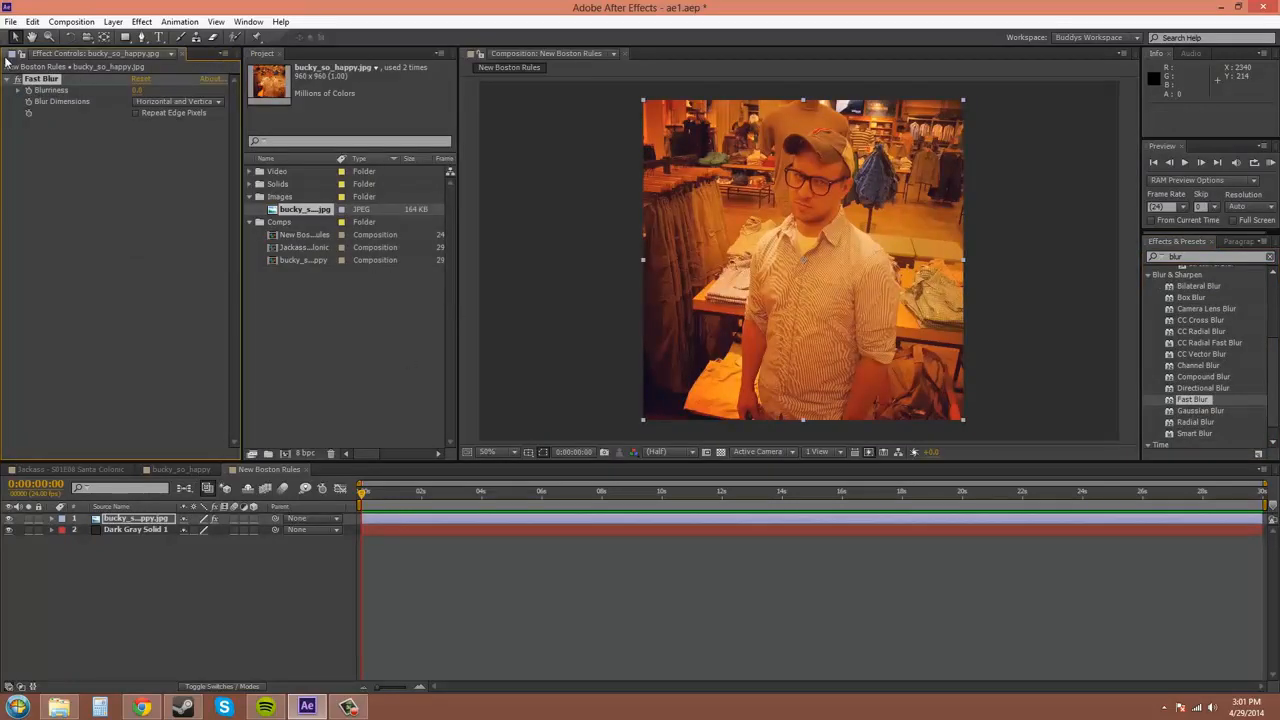
Step: Group the Effect Controls panel with the Project panel and raise the Blurriness of Fast Blur until the image is heavily blurred
left_click_drag(12, 56, 426, 66)
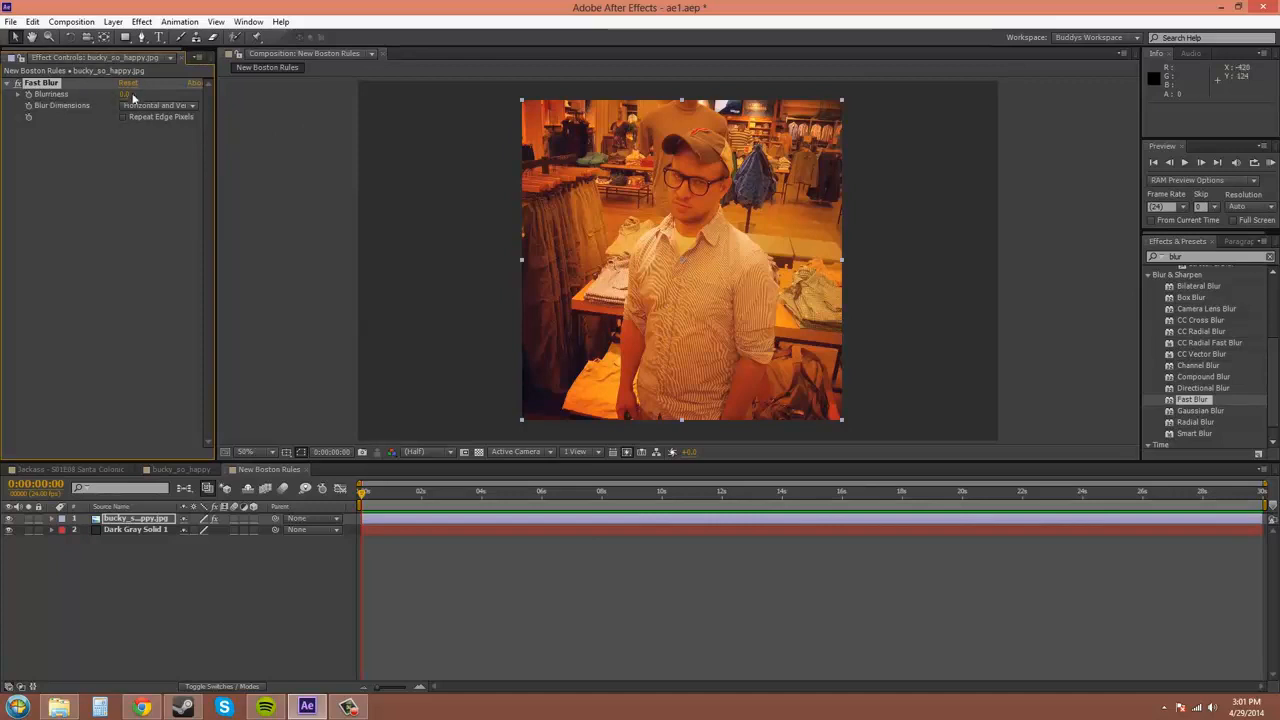
mouse_move(124, 96)
left_mouse_down()
mouse_move(152, 90)
mouse_move(137, 92)
left_mouse_up()
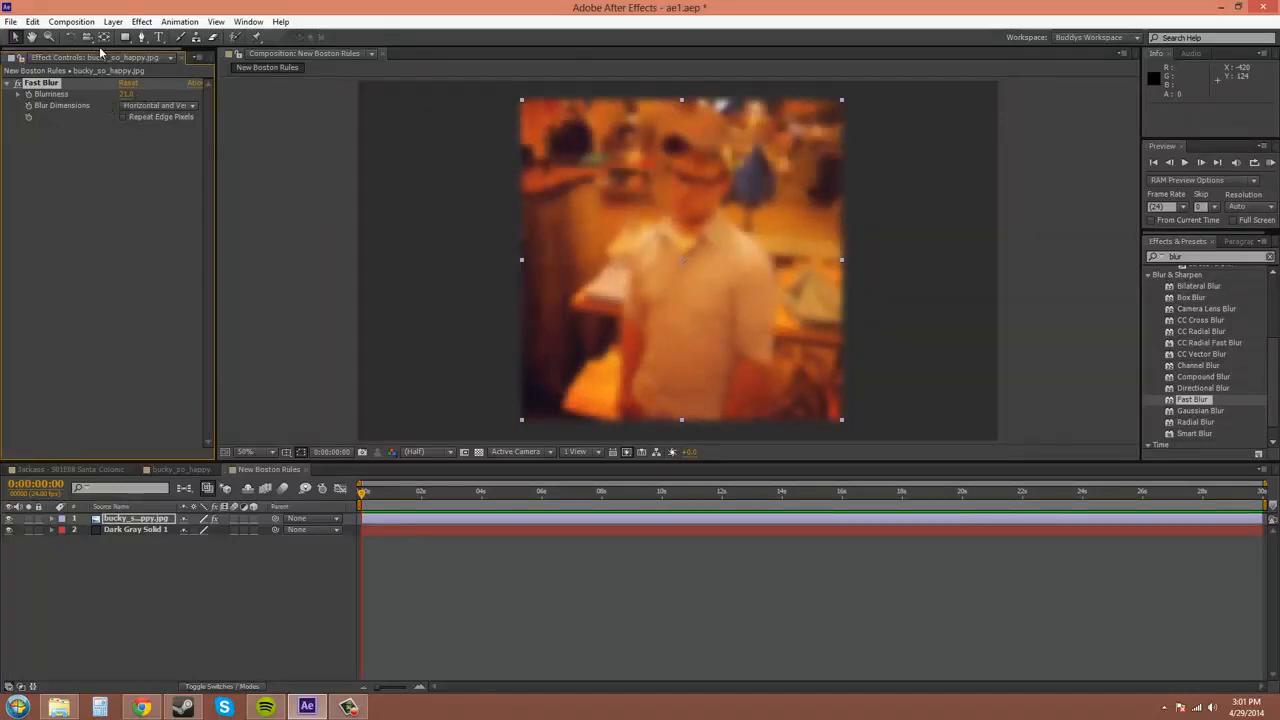
left_click_drag(102, 49, 170, 50)
left_click(170, 58)
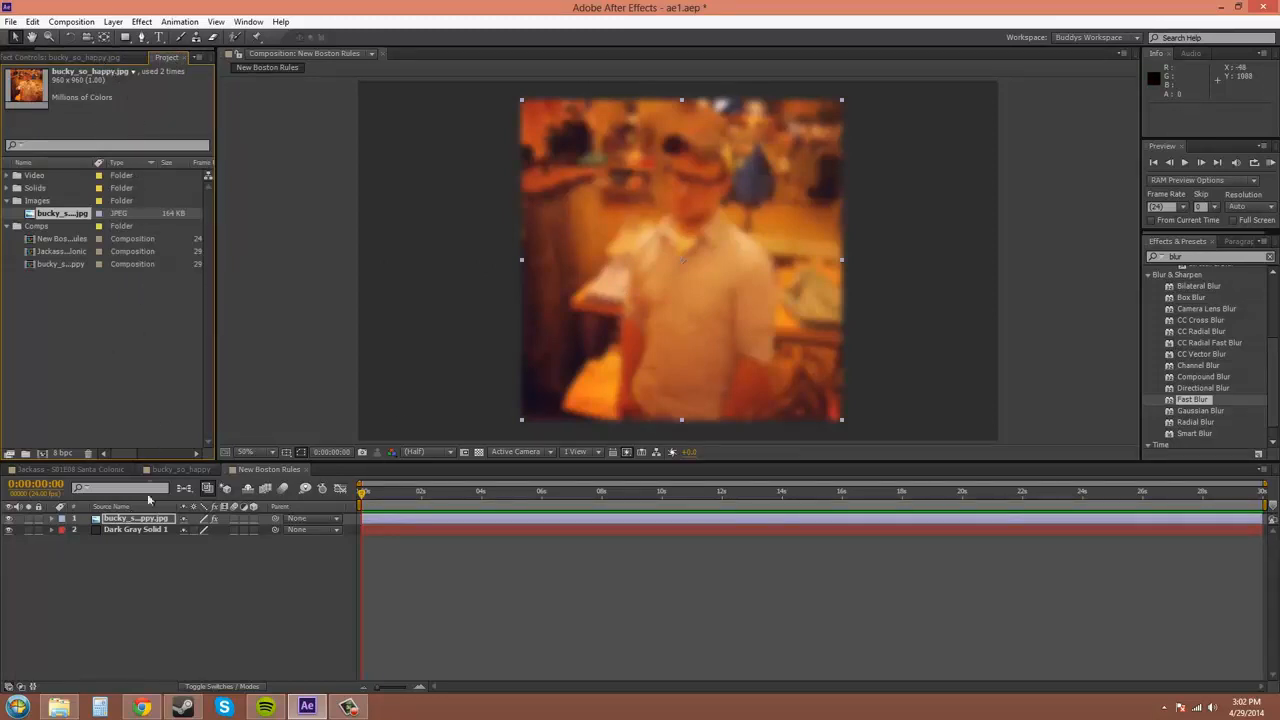
left_click(60, 57)
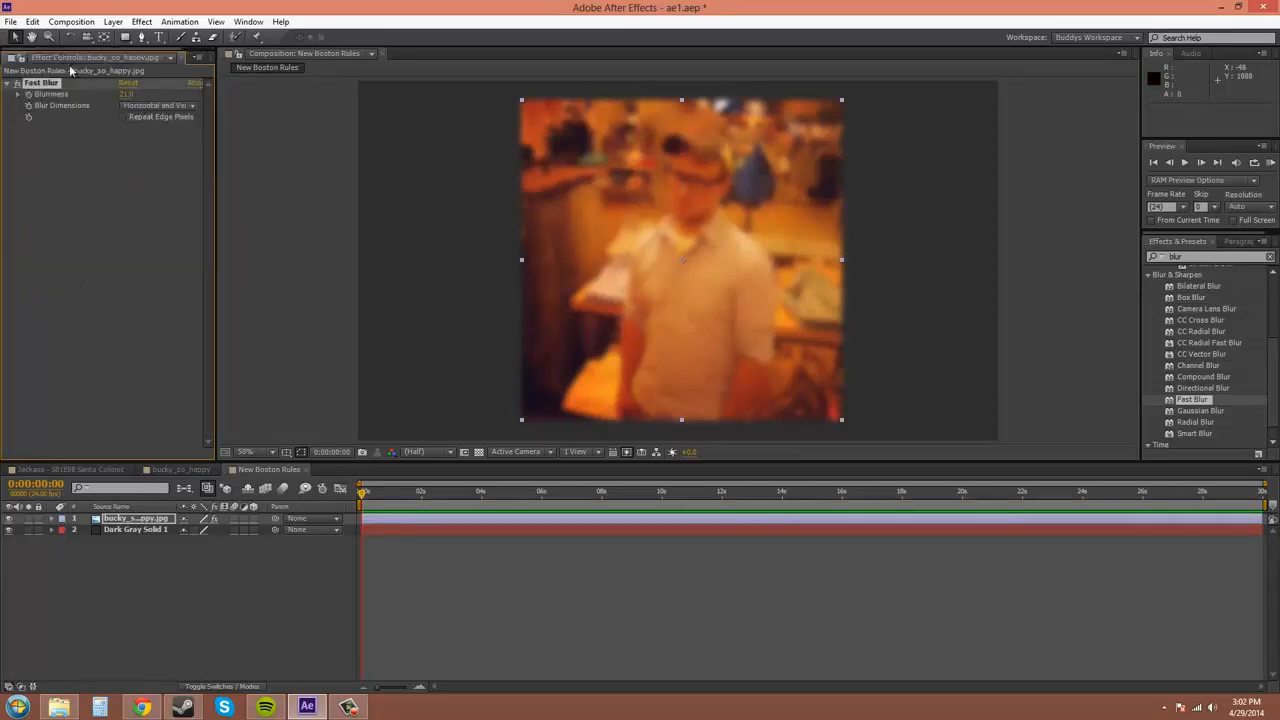
Step: Set the Blurriness of Fast Blur on the bucky_so_happy.jpg layer to 0
left_click(126, 94)
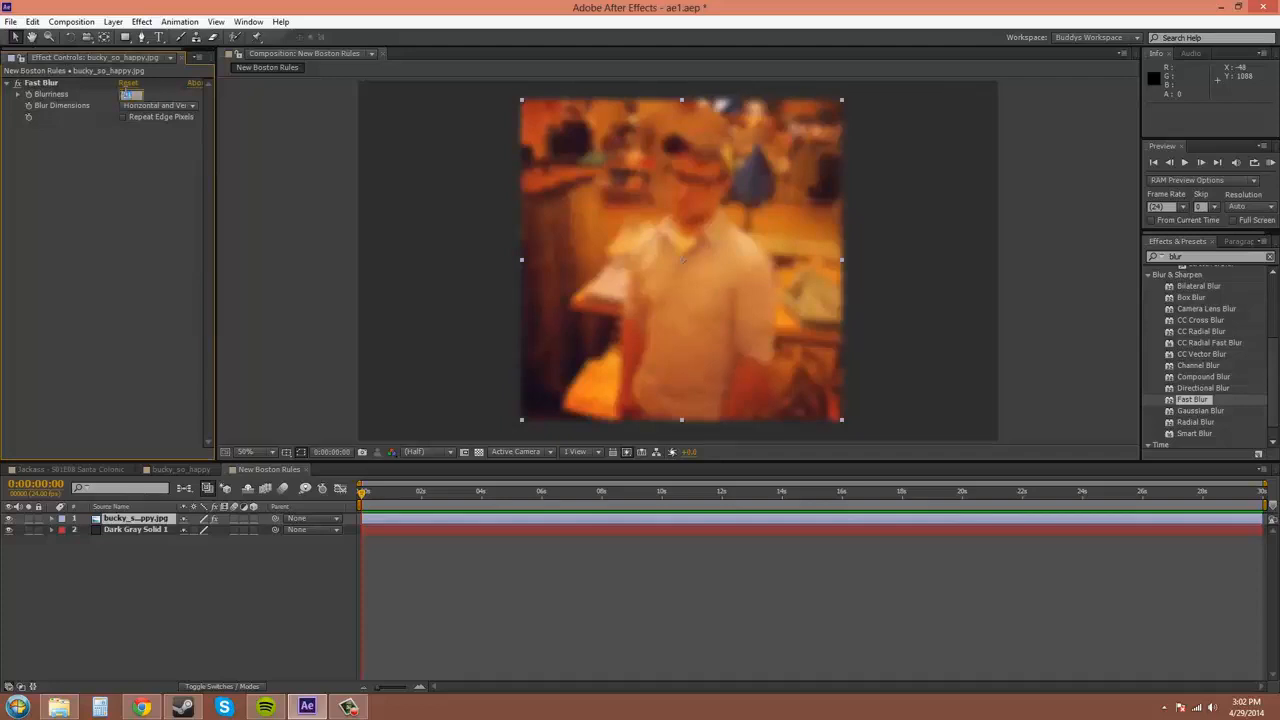
type("0")
key("Return")
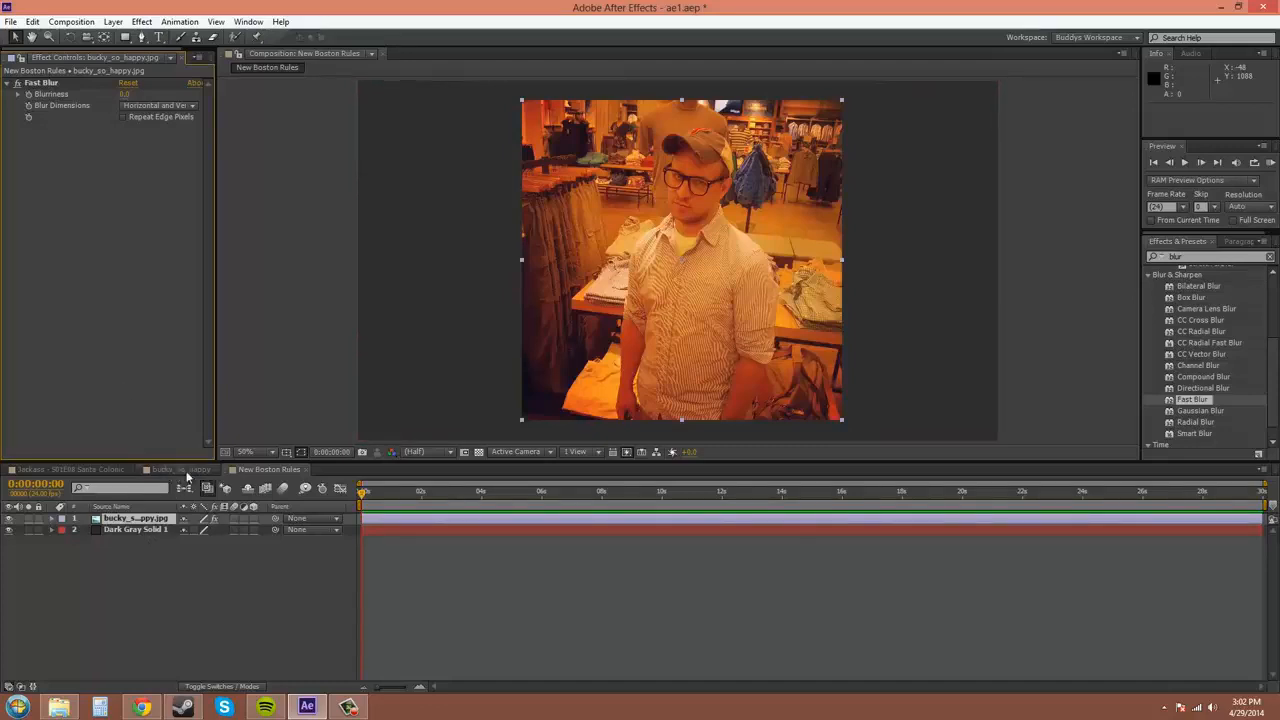
left_click(259, 472)
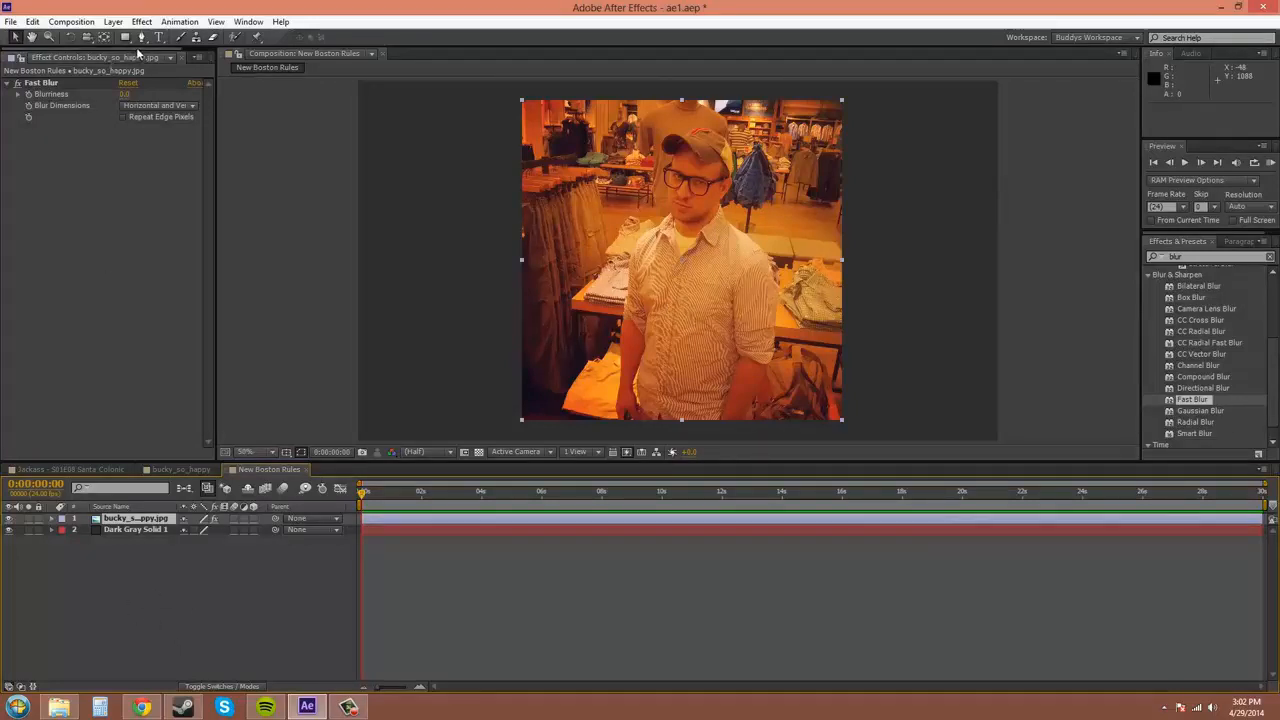
Step: Create a composition from the RFactory_LosGlobos_Final.mov clip in the Video folder and move its current time to 0:00:47:16
left_click(168, 60)
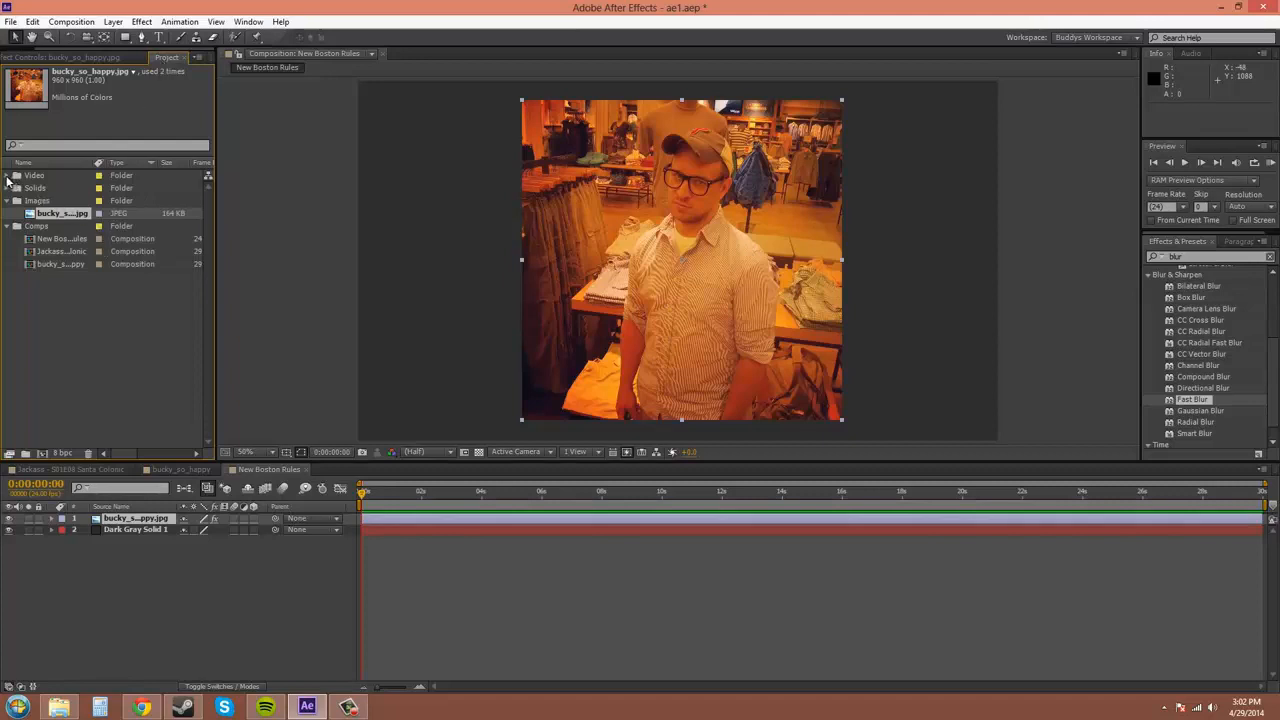
left_click(7, 177)
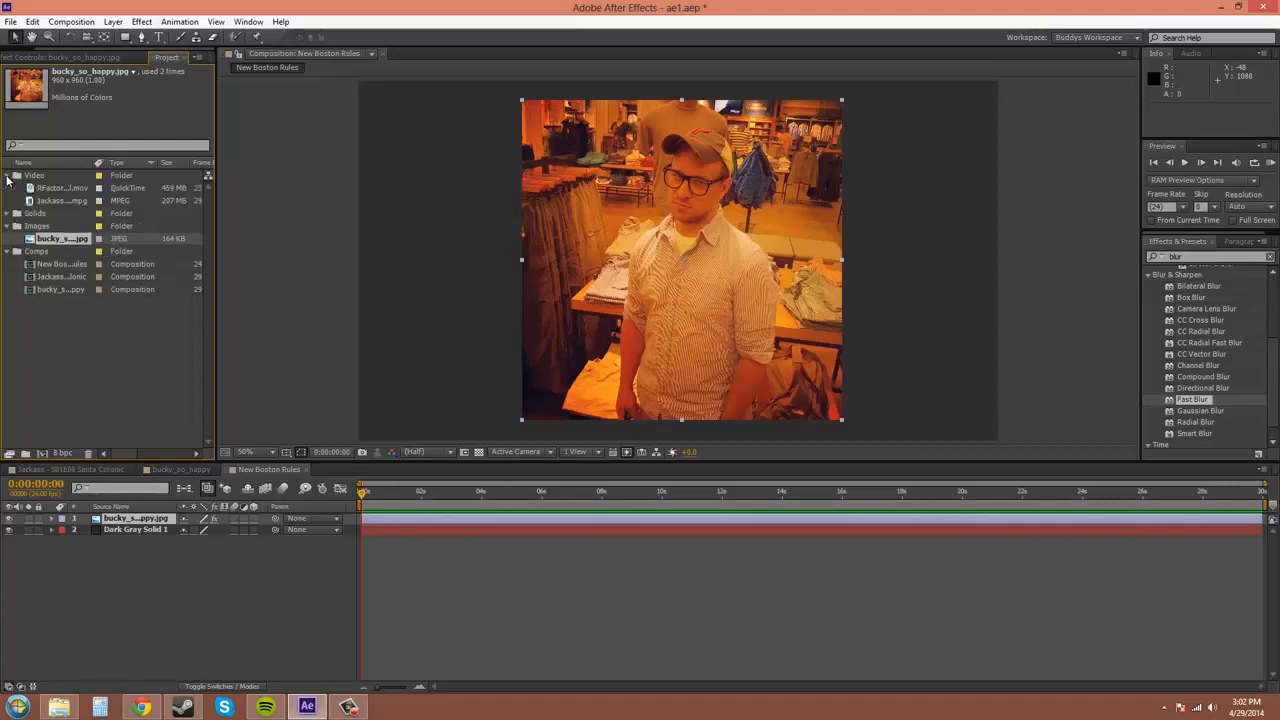
left_click(63, 188)
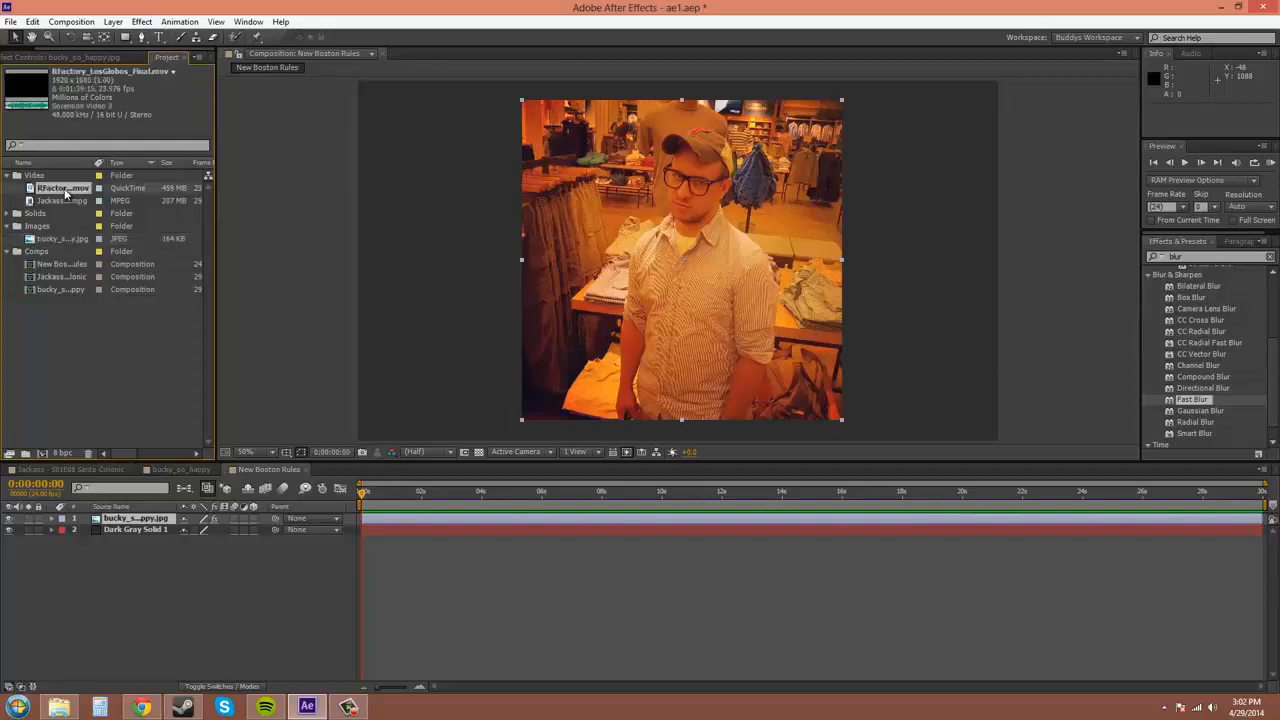
left_click_drag(63, 193, 44, 457)
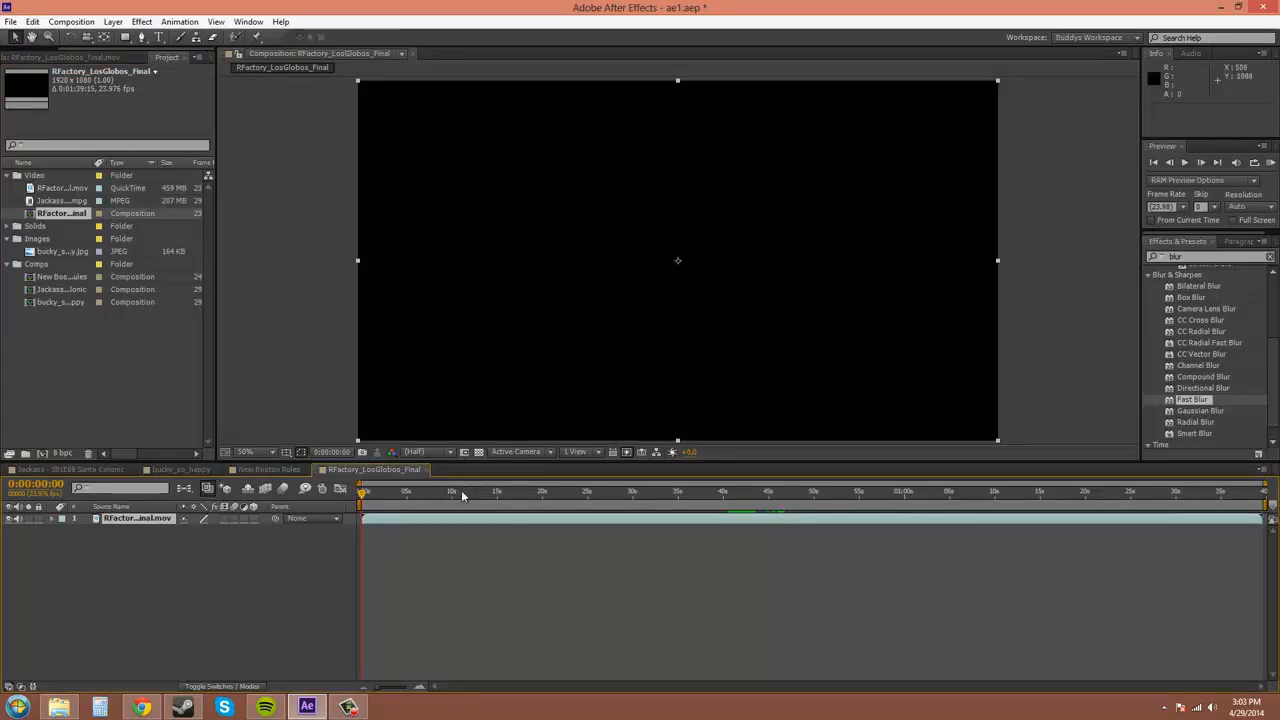
left_click_drag(449, 495, 776, 492)
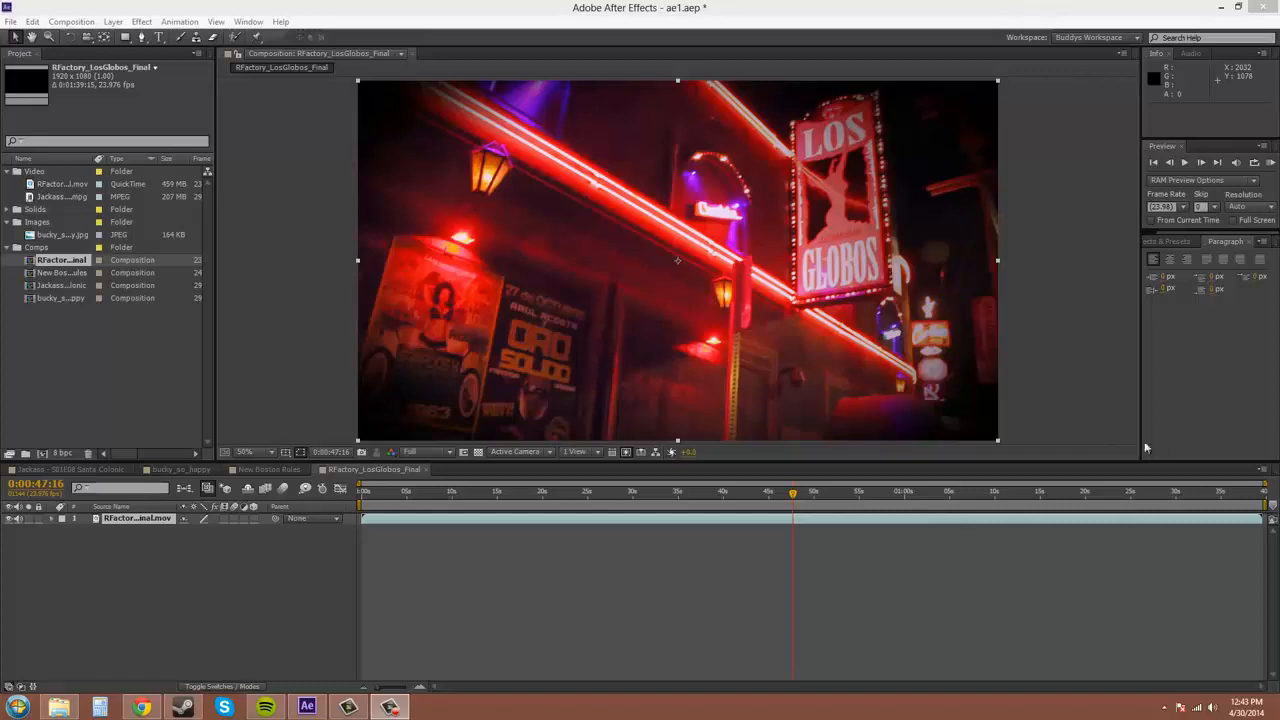
left_click(1059, 232)
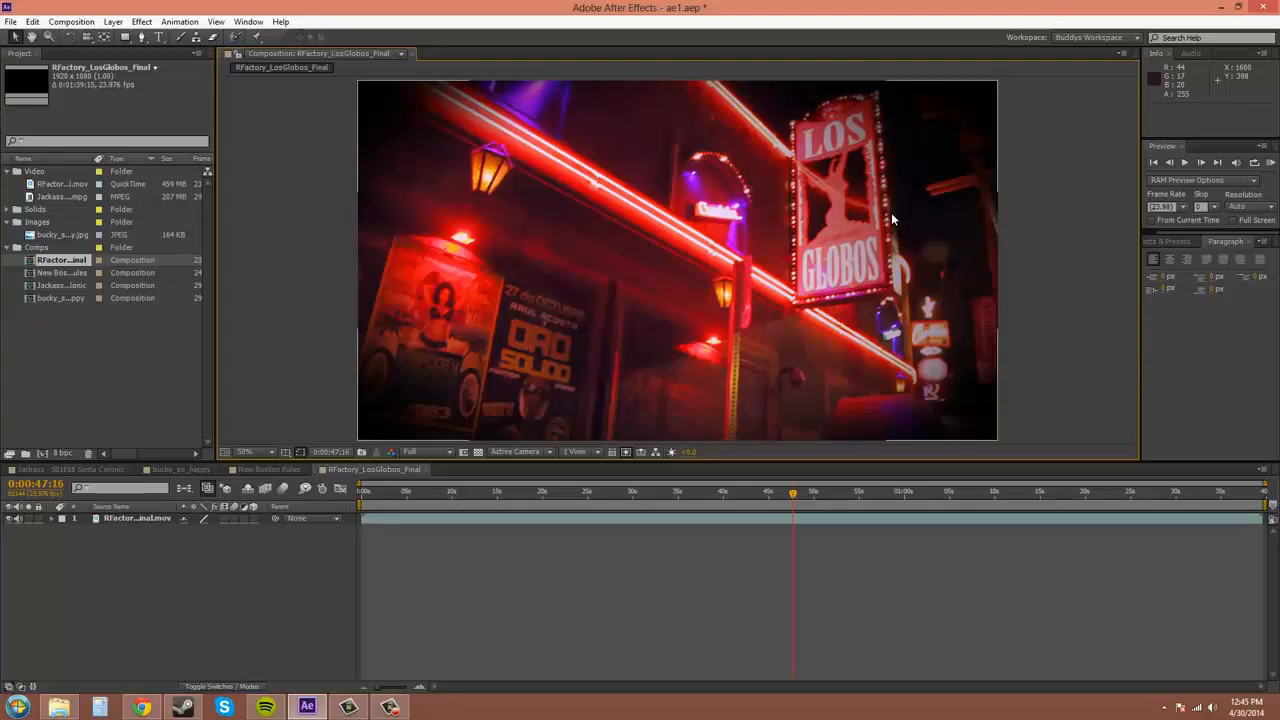
Step: Open a second composition viewer for RFactory_LosGlobos_Final and reset Buddys Workspace to its original layout
left_click(400, 54)
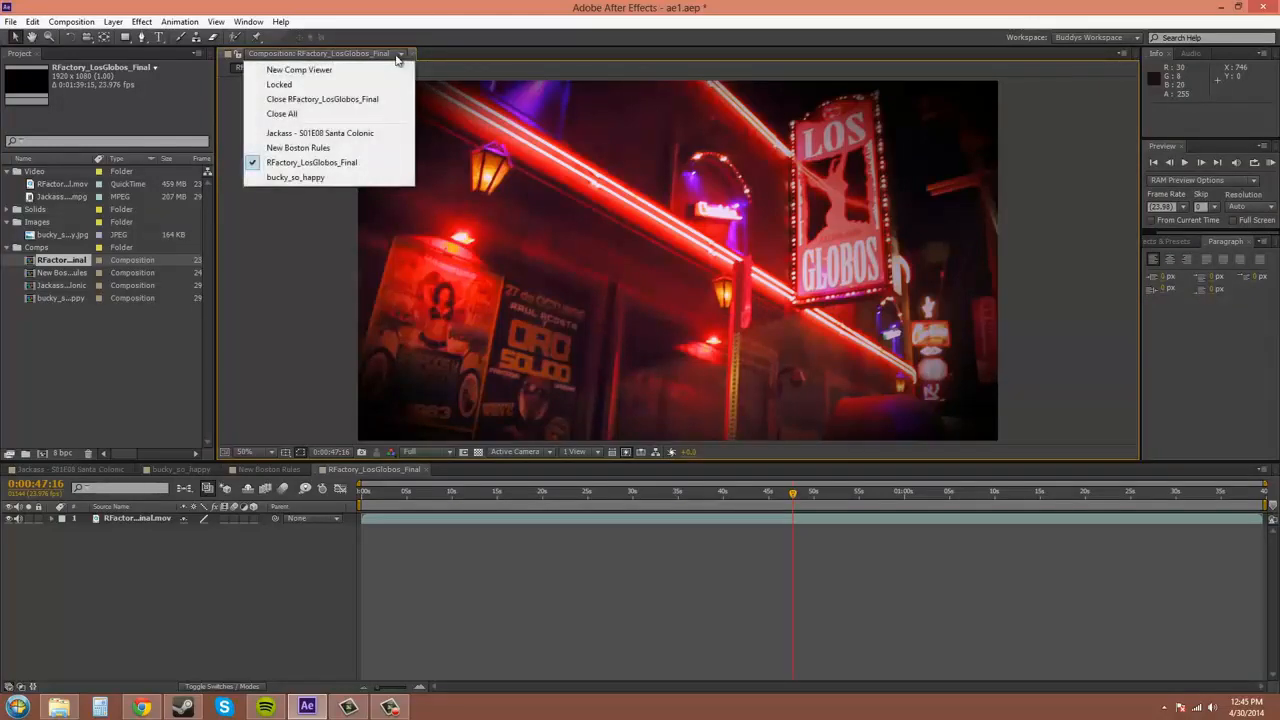
left_click(300, 70)
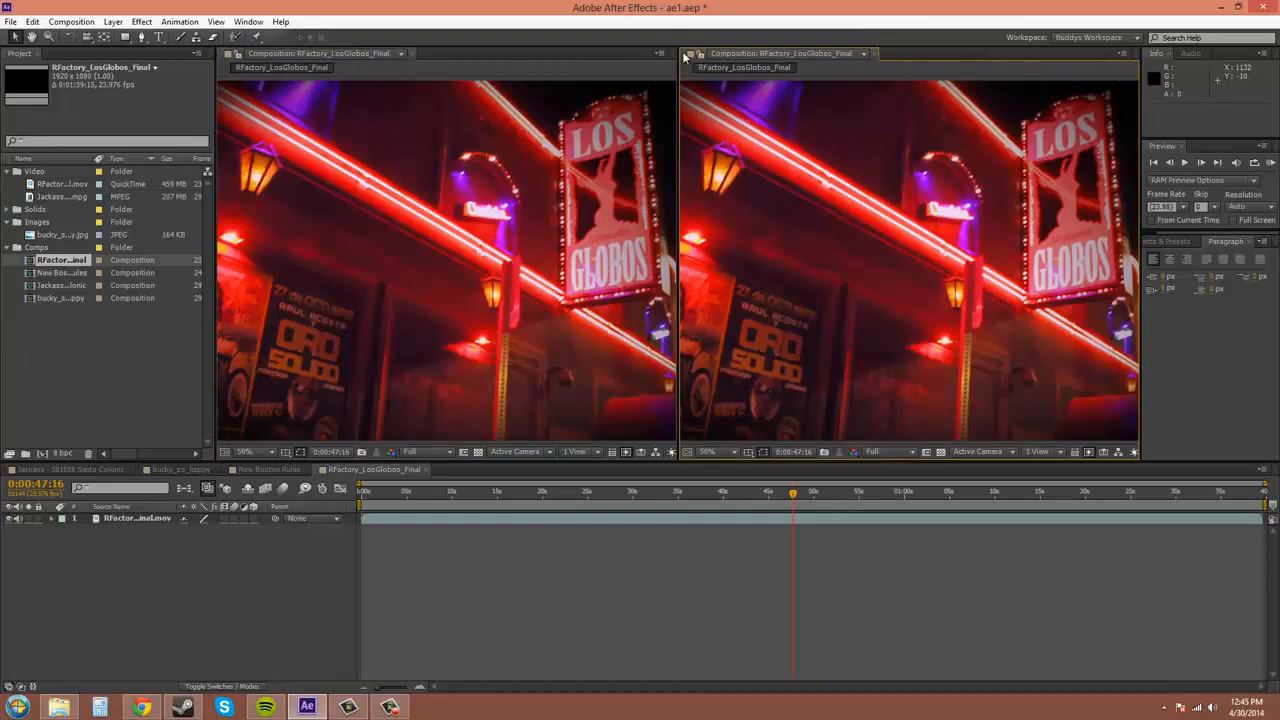
left_click(246, 22)
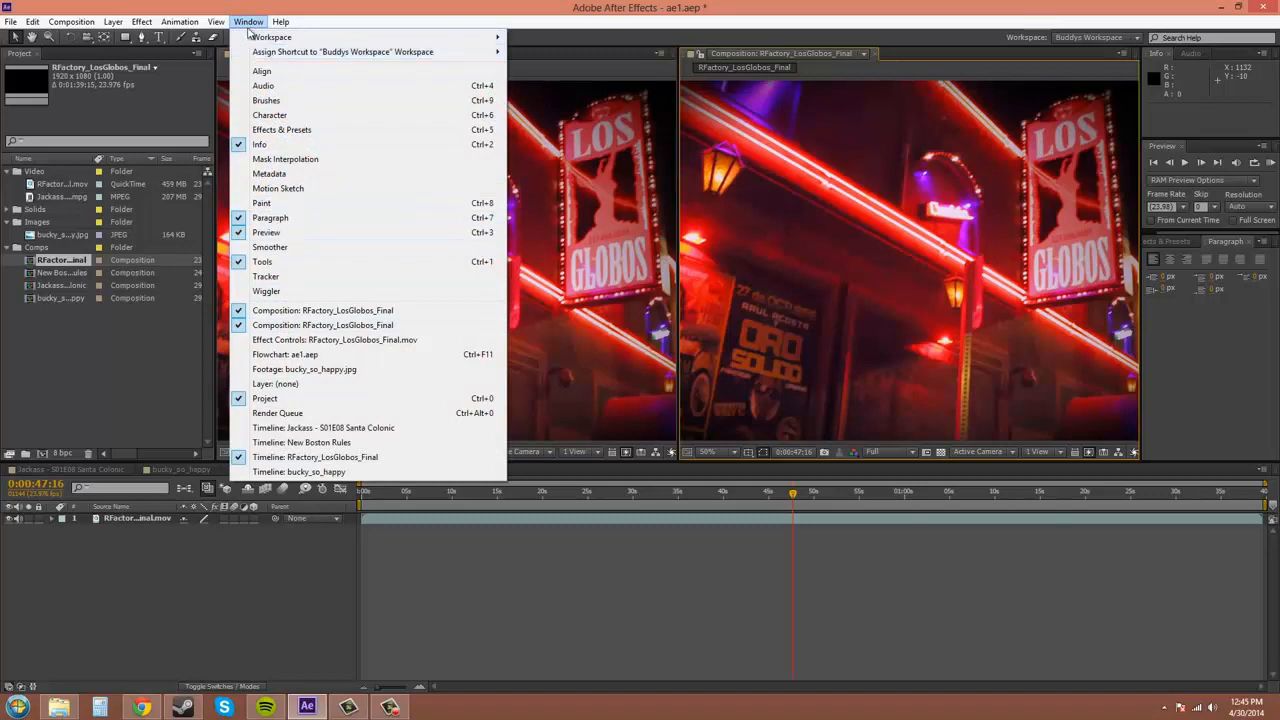
mouse_move(274, 52)
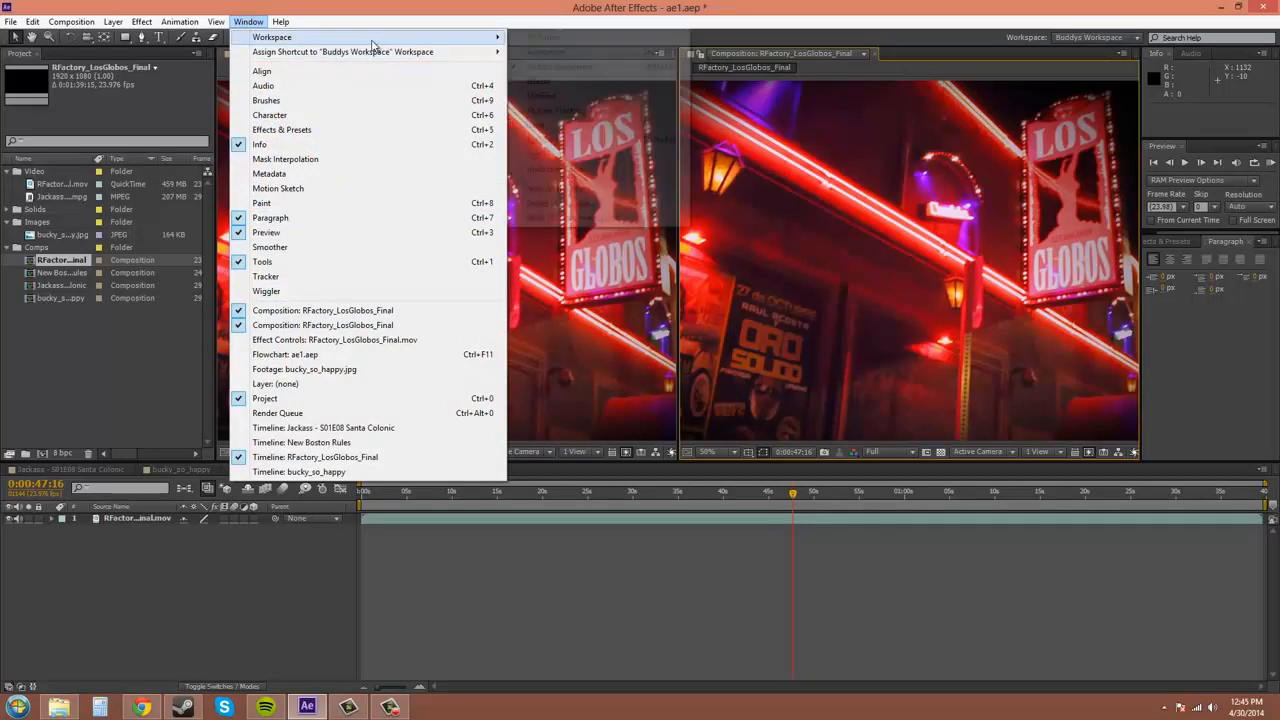
mouse_move(486, 38)
left_click(558, 221)
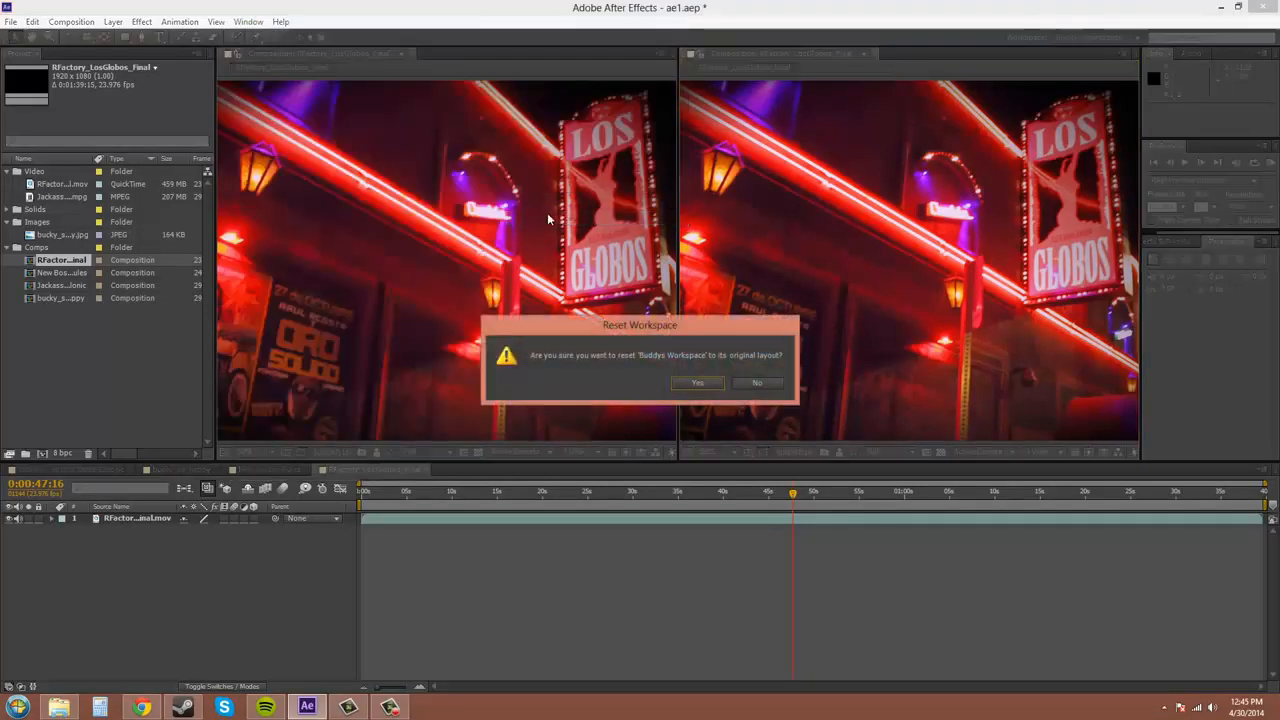
left_click(702, 386)
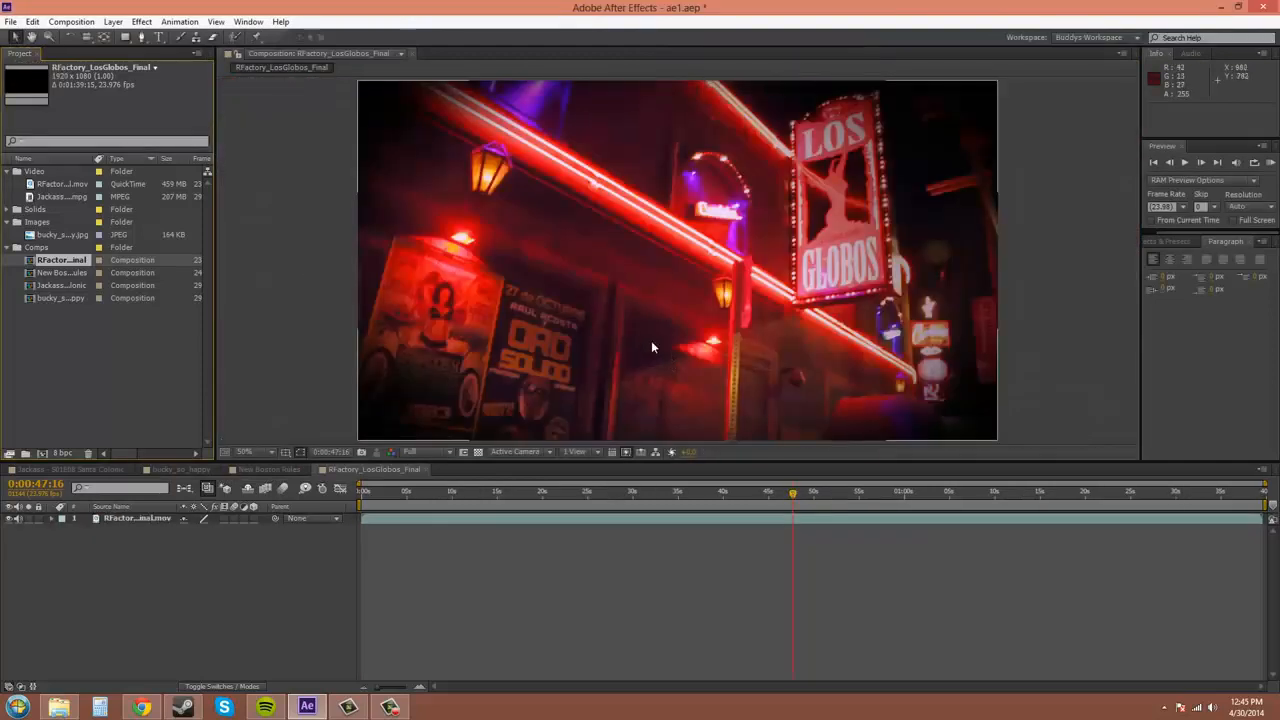
Step: Switch the composition viewer to Jackass - S01E08 Santa Colonic, New Boston Rules and back to RFactory_LosGlobos_Final
left_click(356, 54)
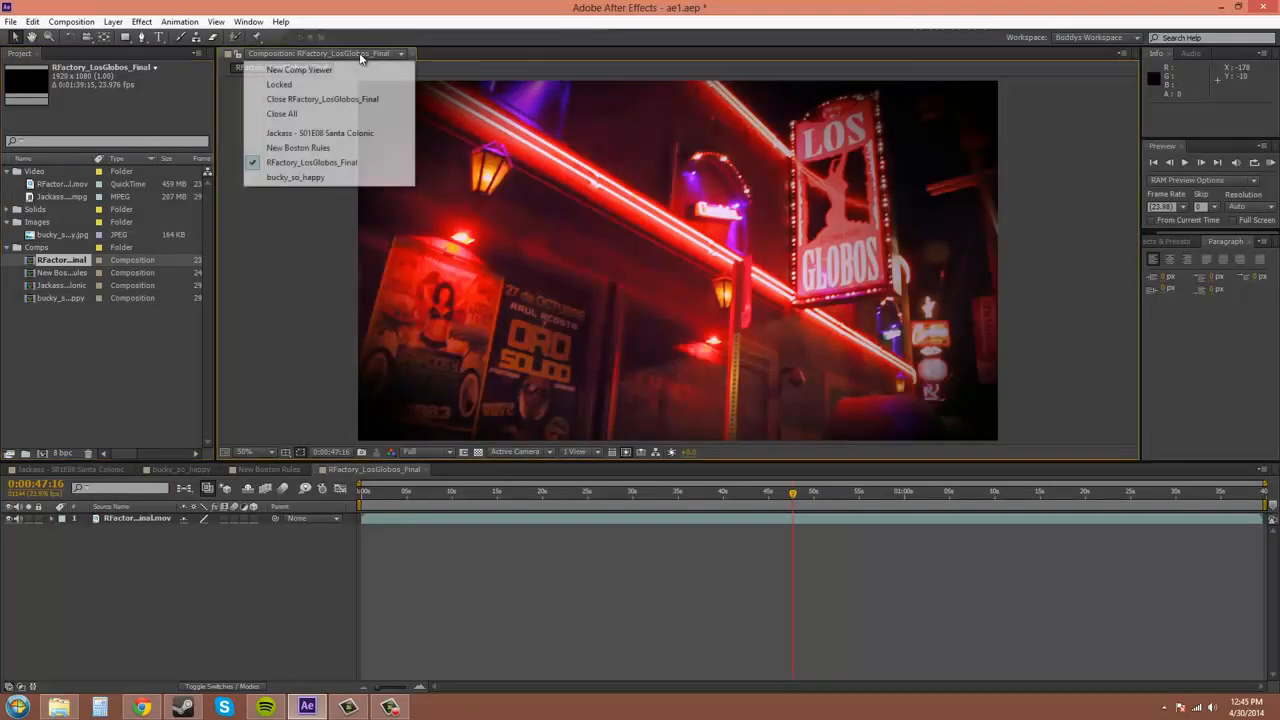
left_click(300, 132)
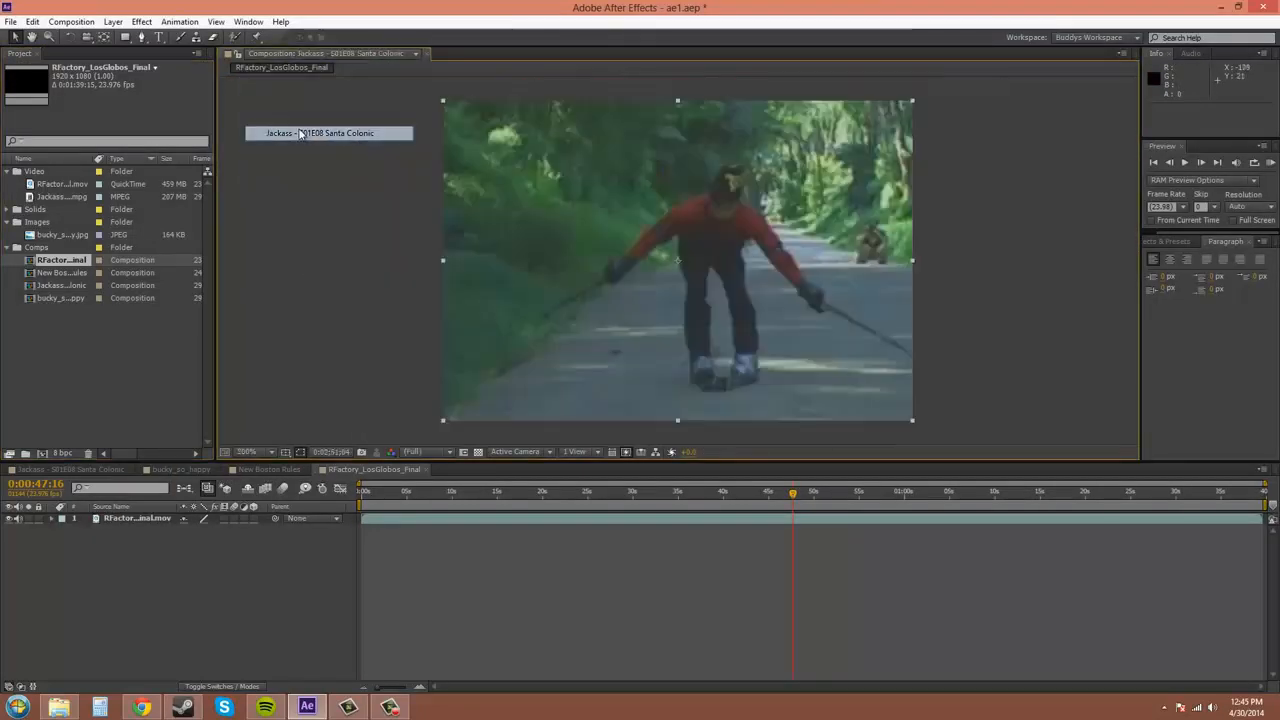
left_click(321, 57)
left_click(300, 148)
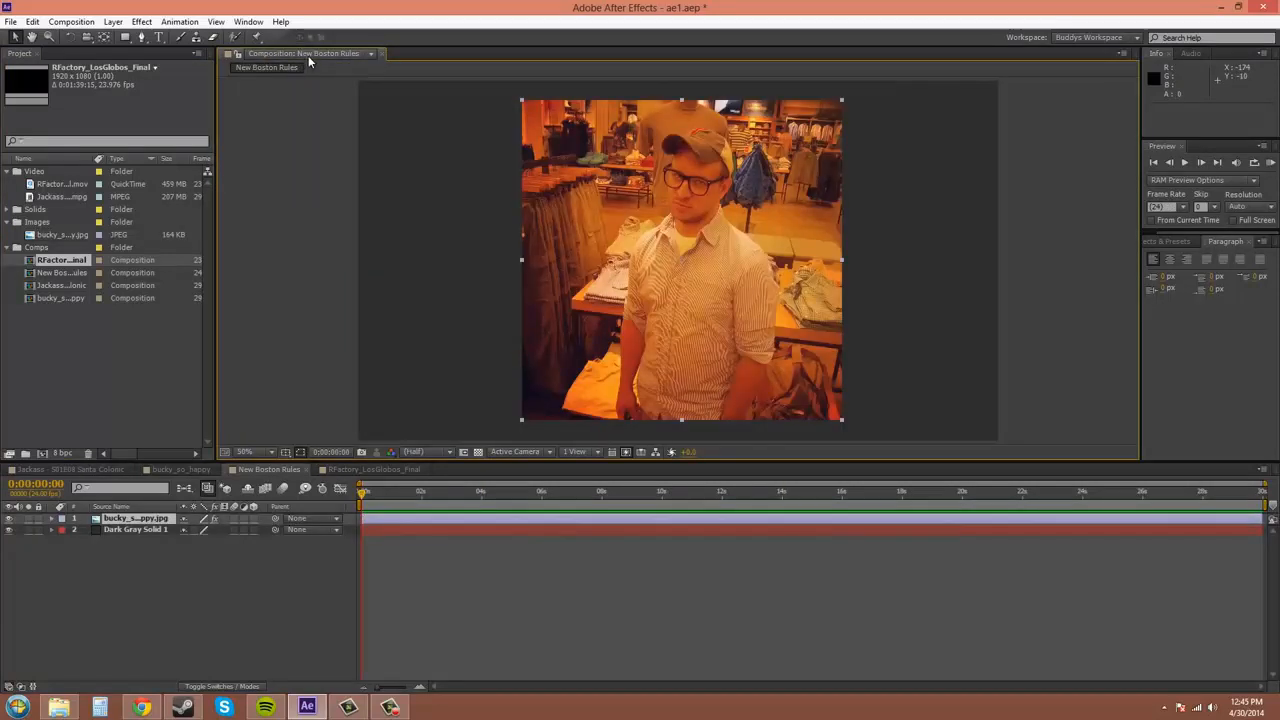
left_click(302, 68)
left_click(308, 164)
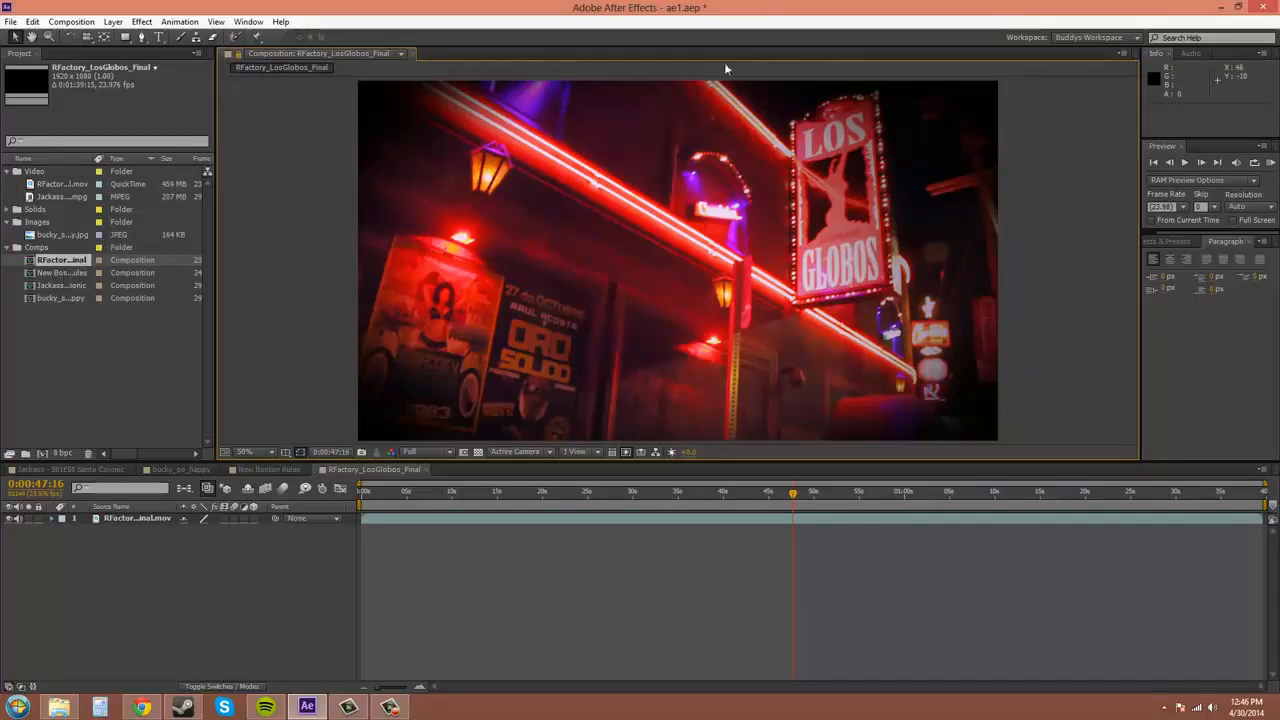
Step: Open New Boston Rules in its own viewer beside the locked RFactory_LosGlobos_Final viewer, close it and unlock the original viewer
double_click(75, 274)
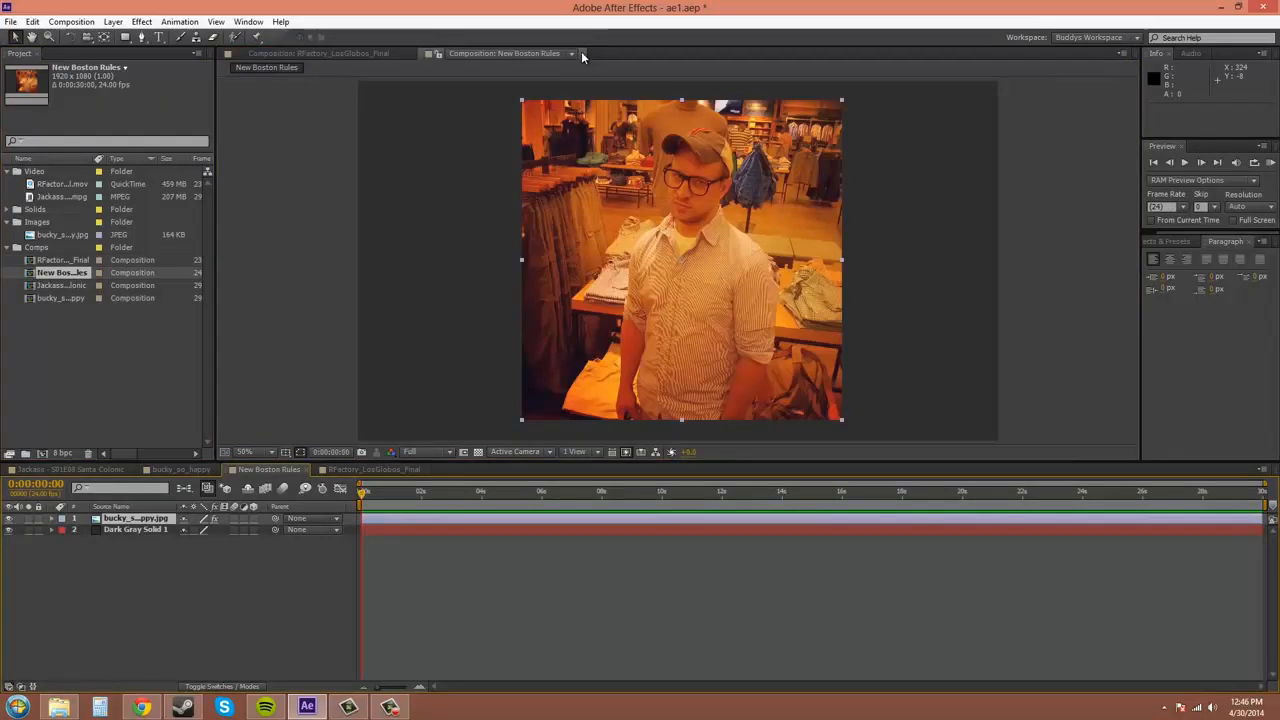
left_click(585, 53)
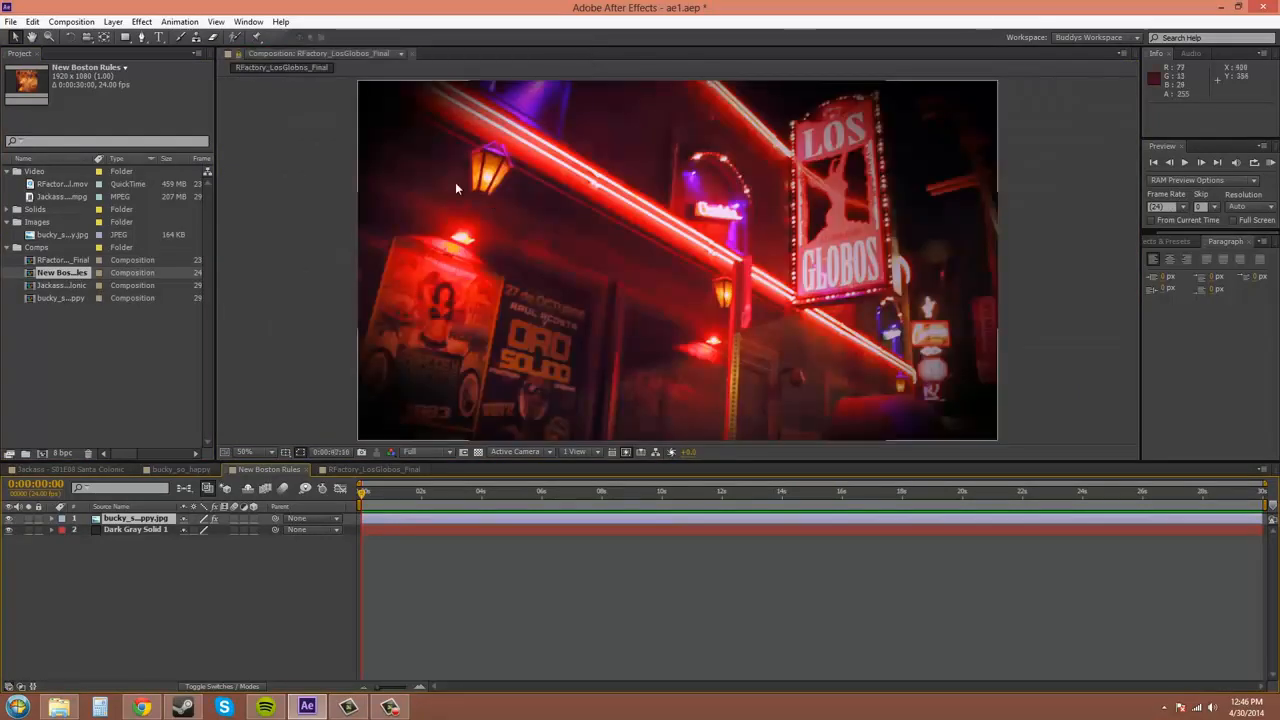
left_click(236, 57)
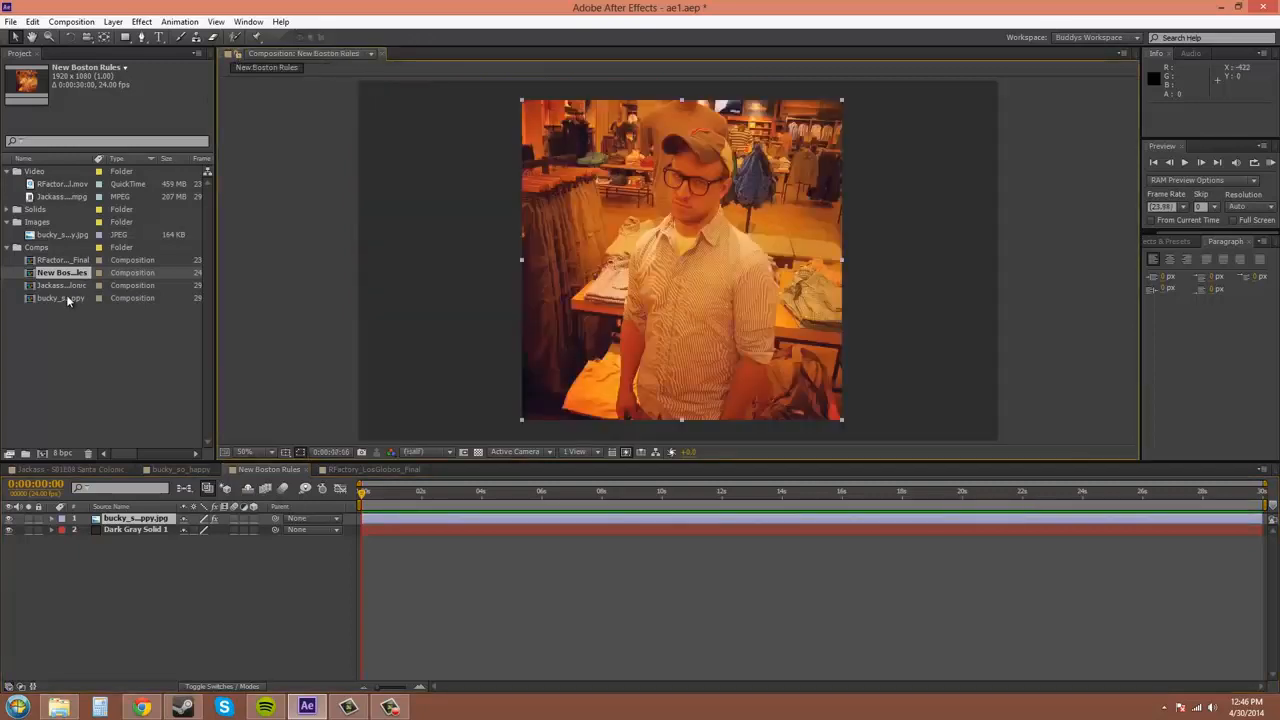
Step: Open RFactory_LosGlobos_Final, New Boston Rules and RFactory_LosGlobos_Final again from the Comps folder in the unlocked viewer
double_click(60, 260)
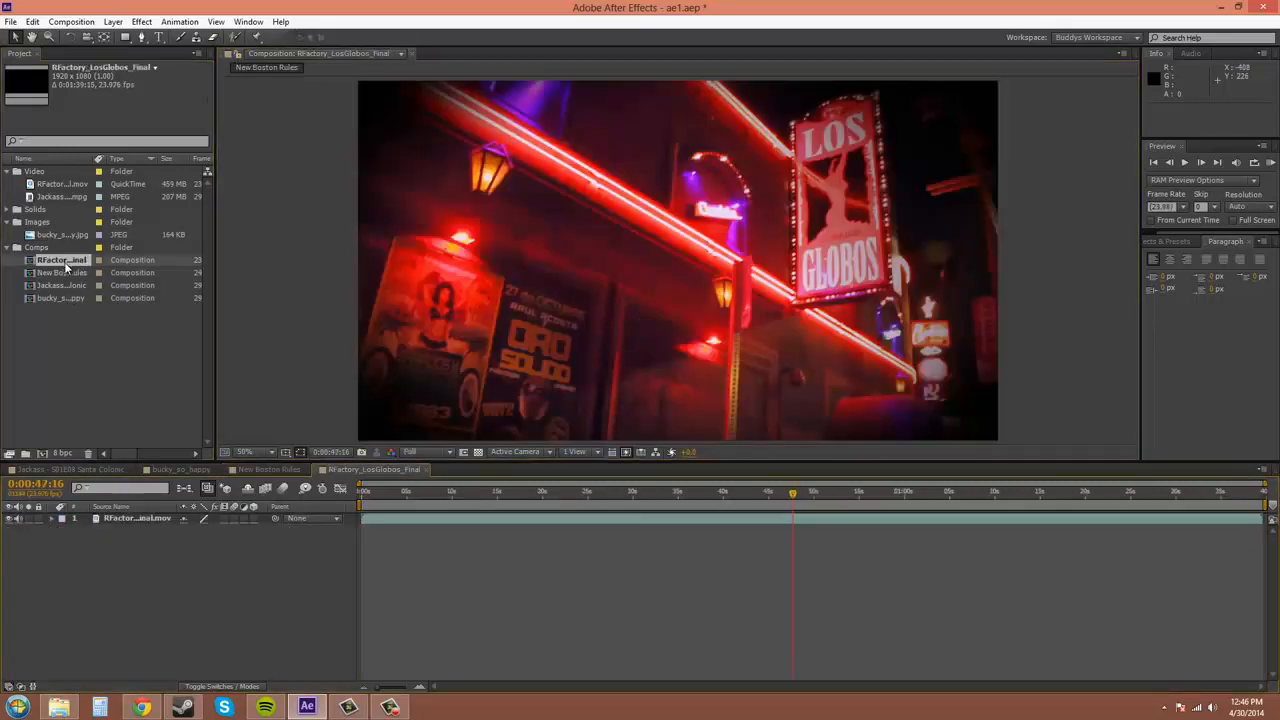
double_click(64, 272)
double_click(68, 262)
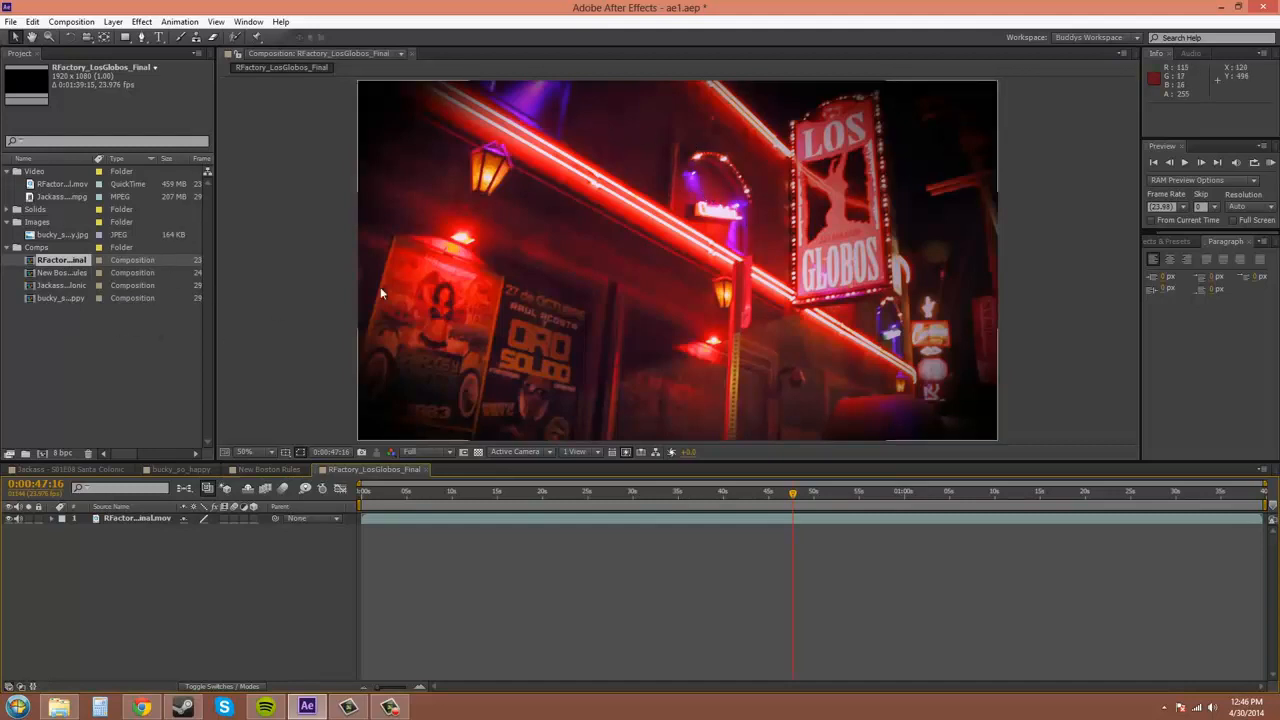
Step: Set the RFactory_LosGlobos_Final viewer's magnification to Fit and enlarge the Composition panel by moving its border with the timeline
left_click(262, 452)
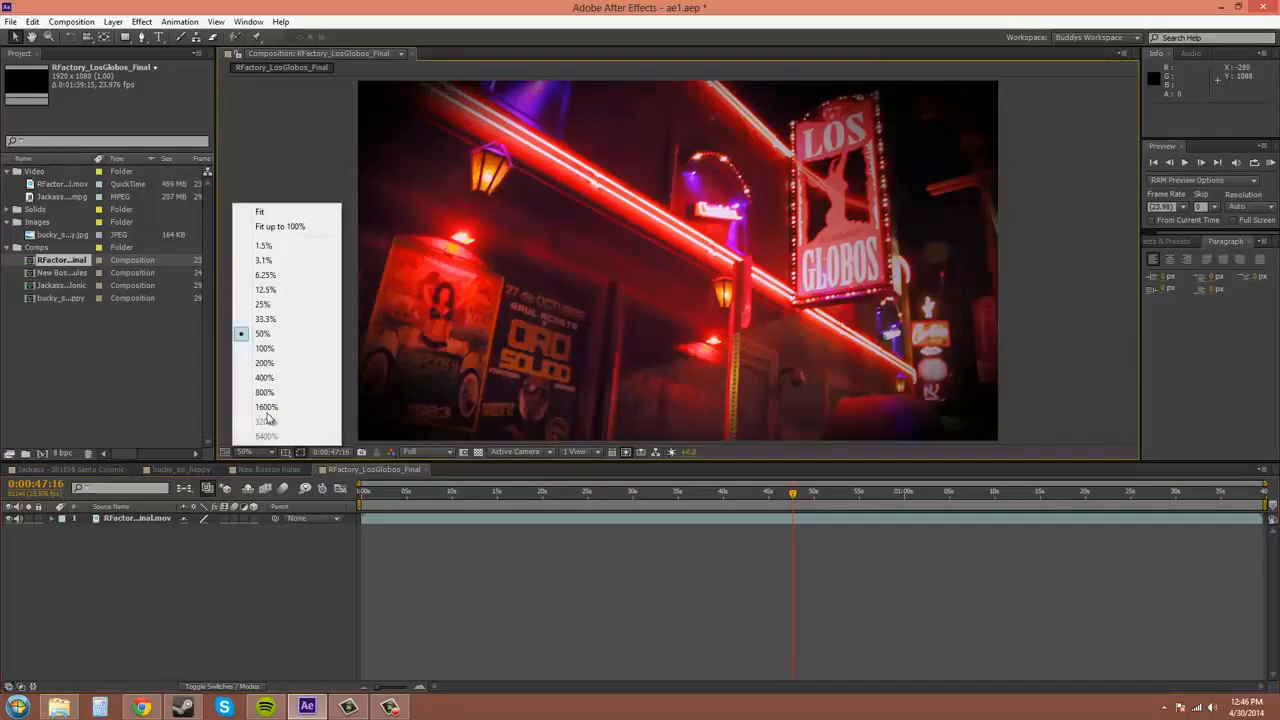
left_click(260, 213)
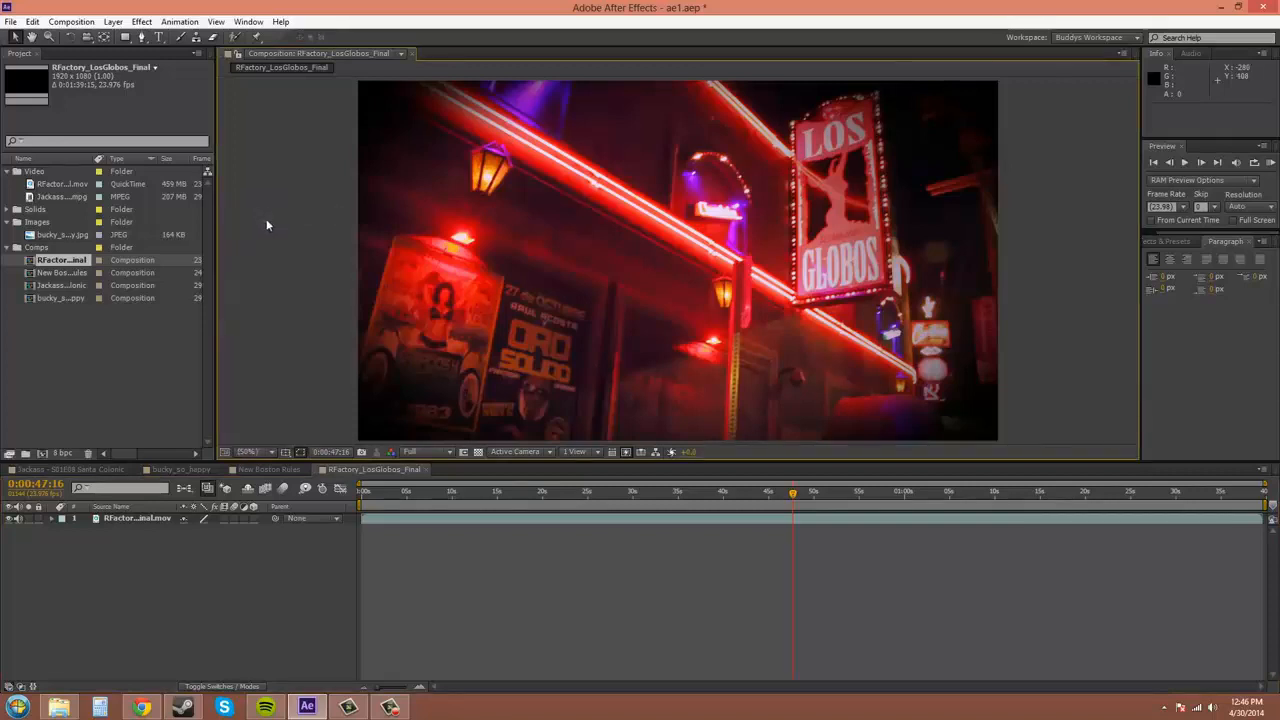
left_click(246, 452)
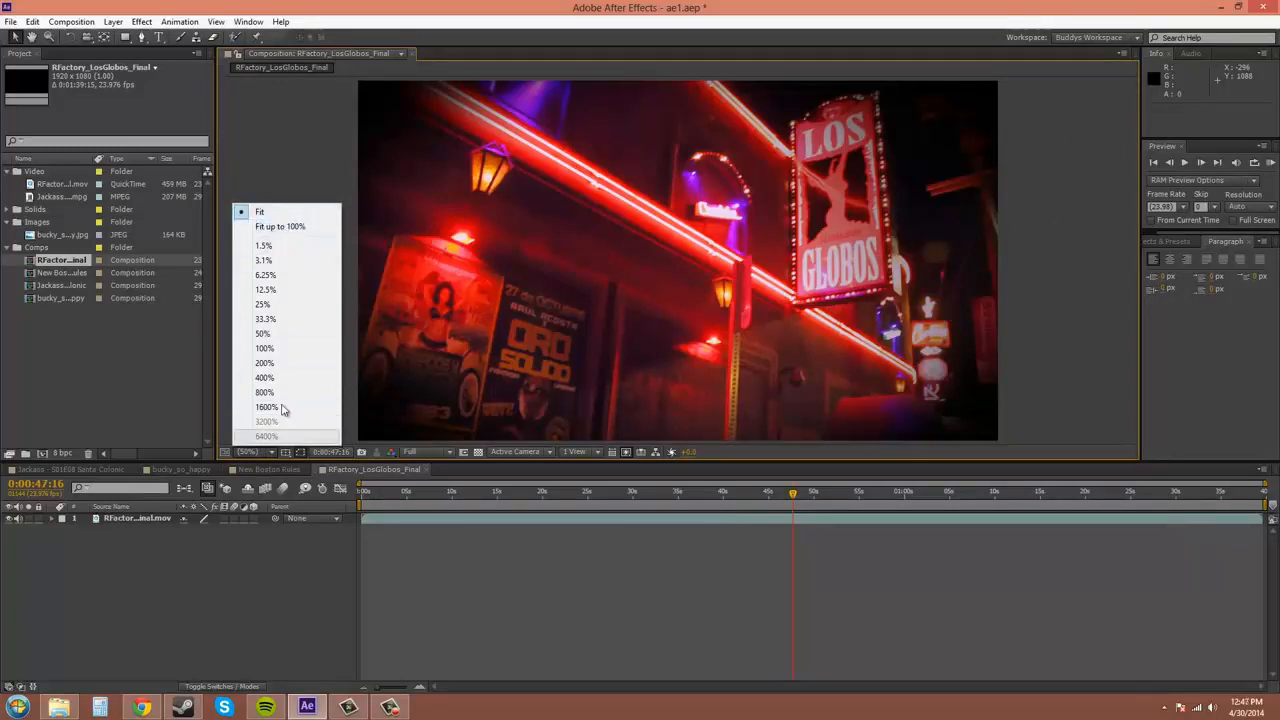
left_click(612, 479)
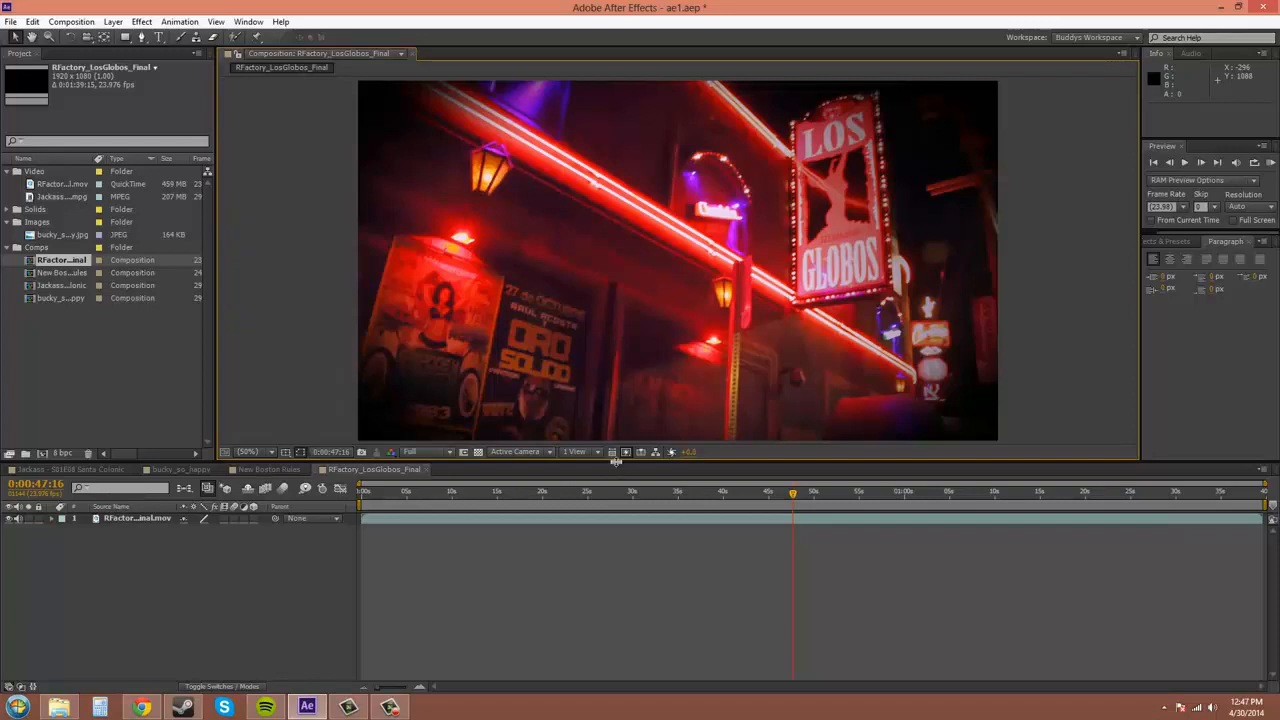
left_click_drag(615, 461, 613, 596)
Step: Try a 6.25% magnification for the composition viewer and return it to Fit
left_click(250, 592)
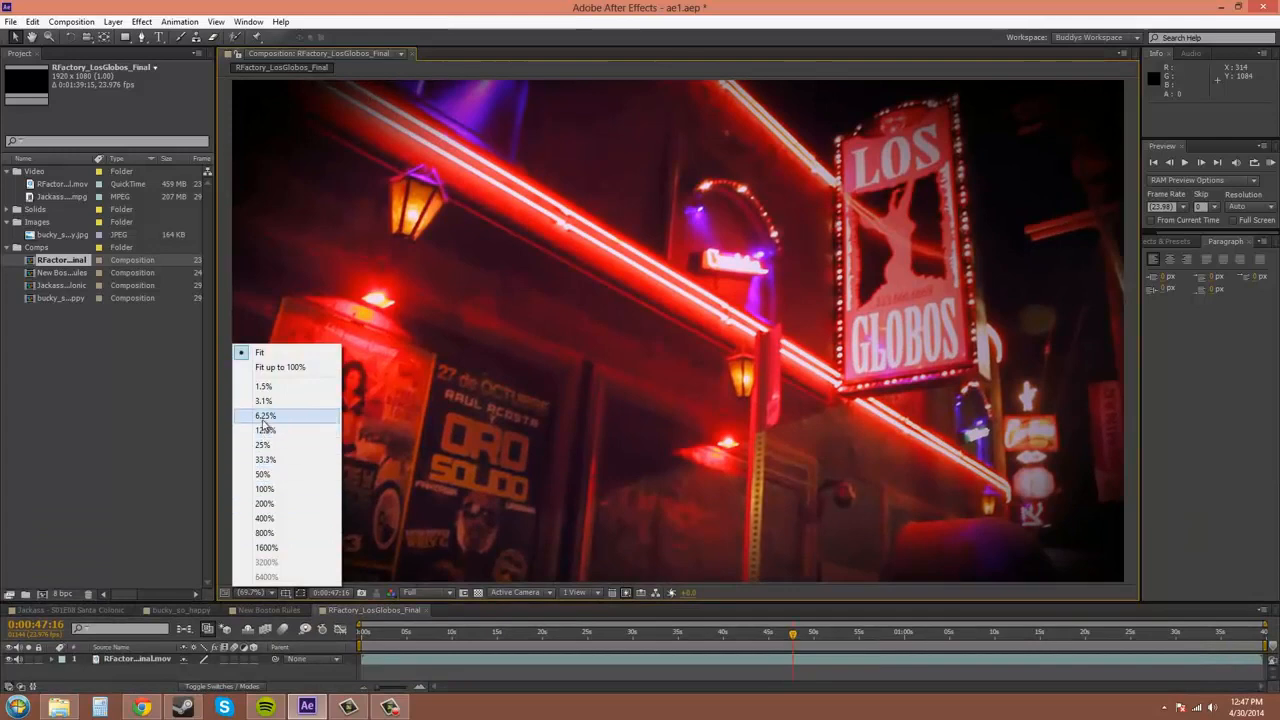
left_click(264, 416)
left_click(252, 593)
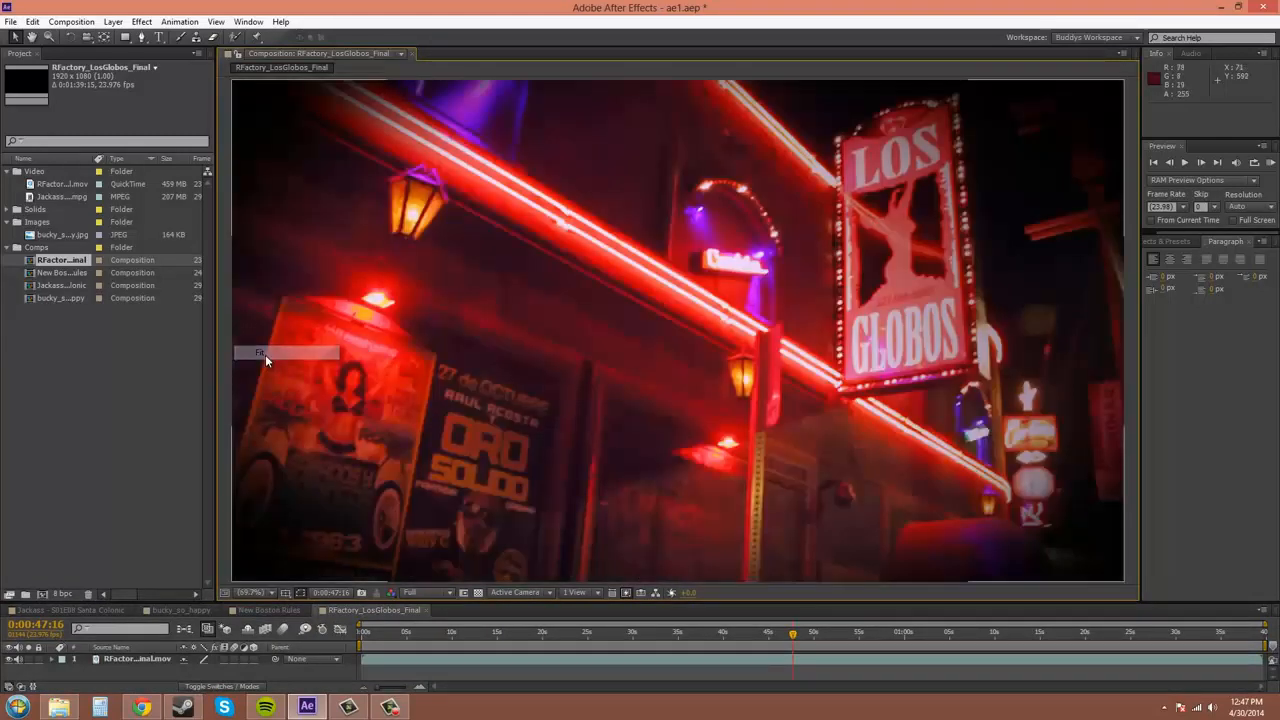
left_click(265, 352)
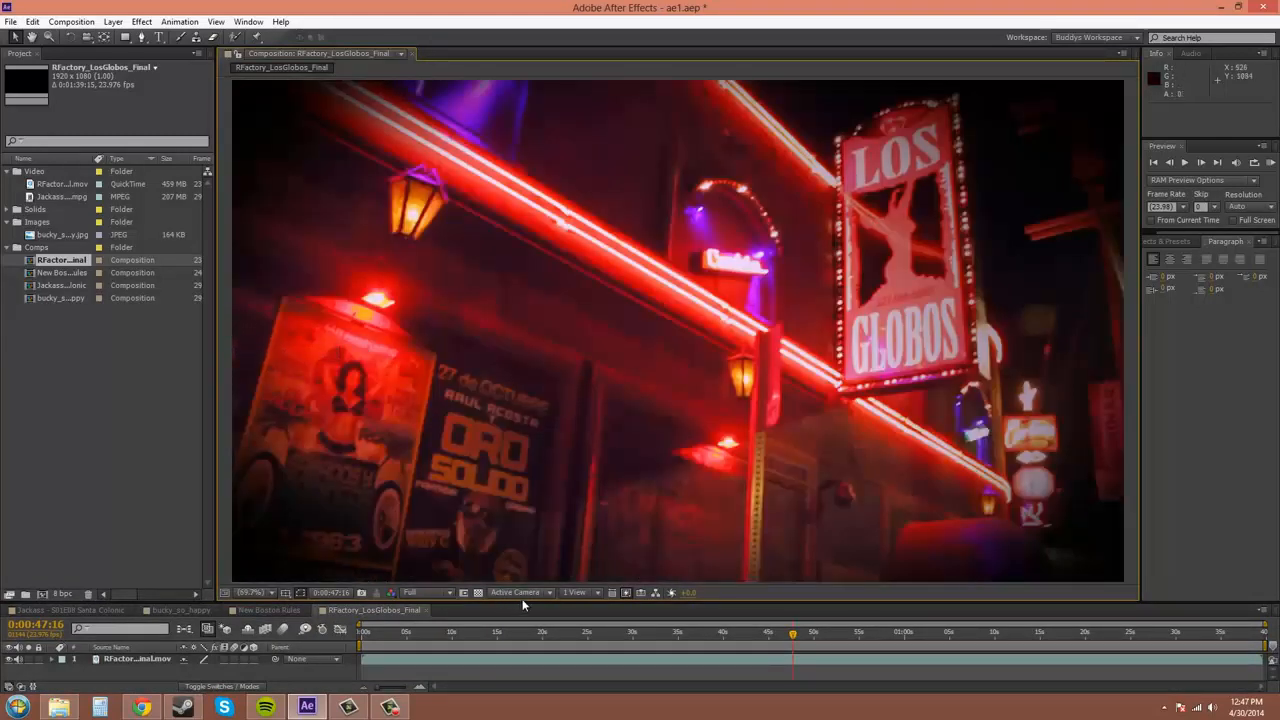
Step: Reduce the Composition panel's height above the timeline and choose Fit for the viewer's magnification again
left_click_drag(523, 600, 528, 494)
left_click(262, 490)
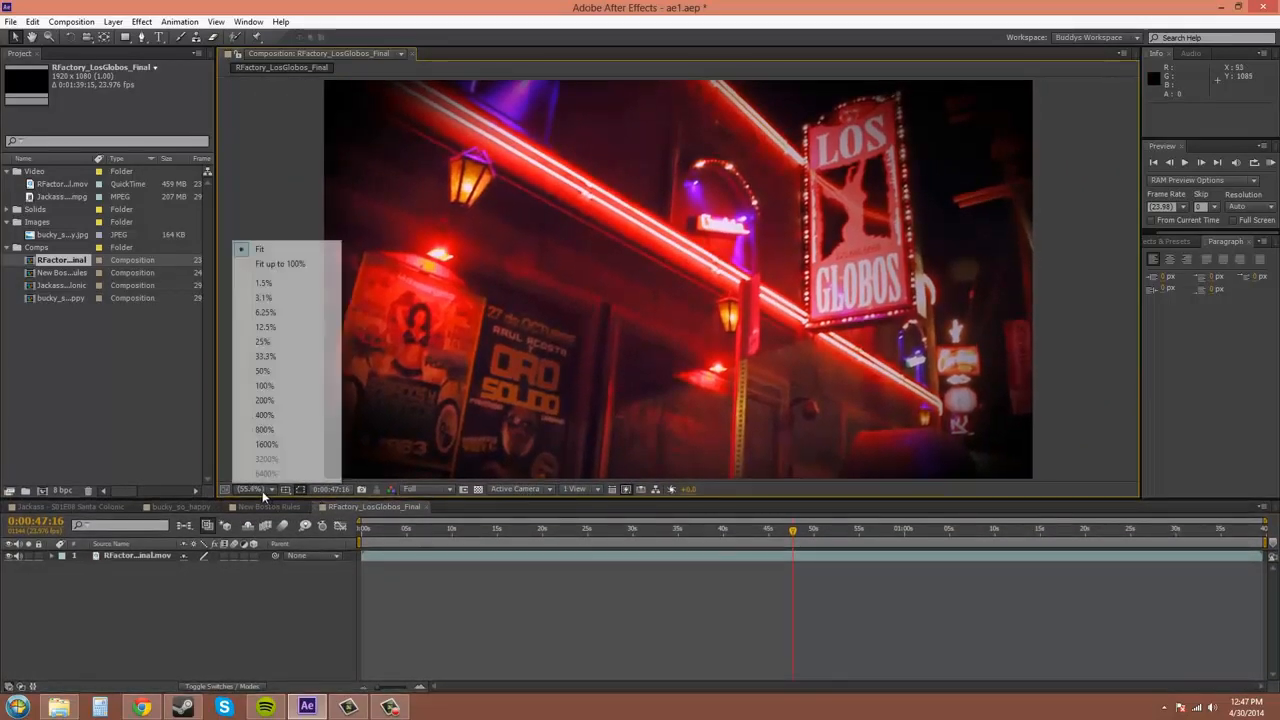
left_click(266, 250)
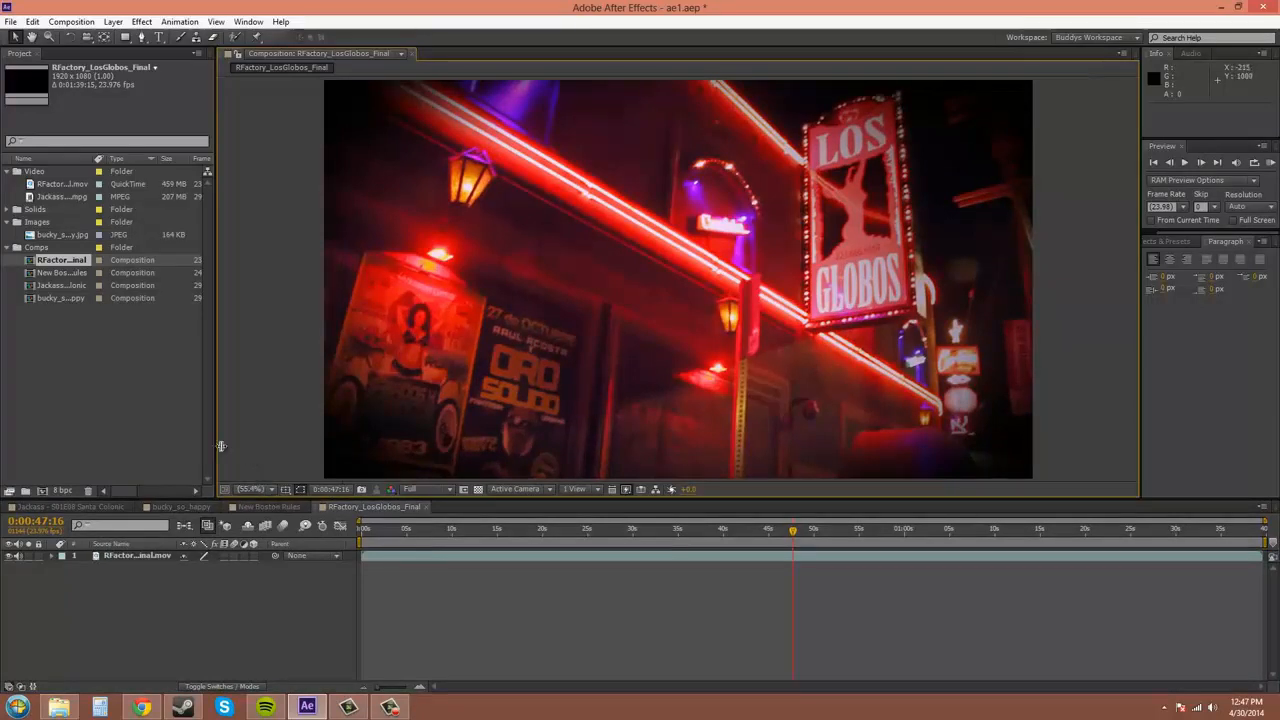
Step: Show the Title/Action Safe overlay on the composition and replace it with the Proportional Grid
left_click(285, 490)
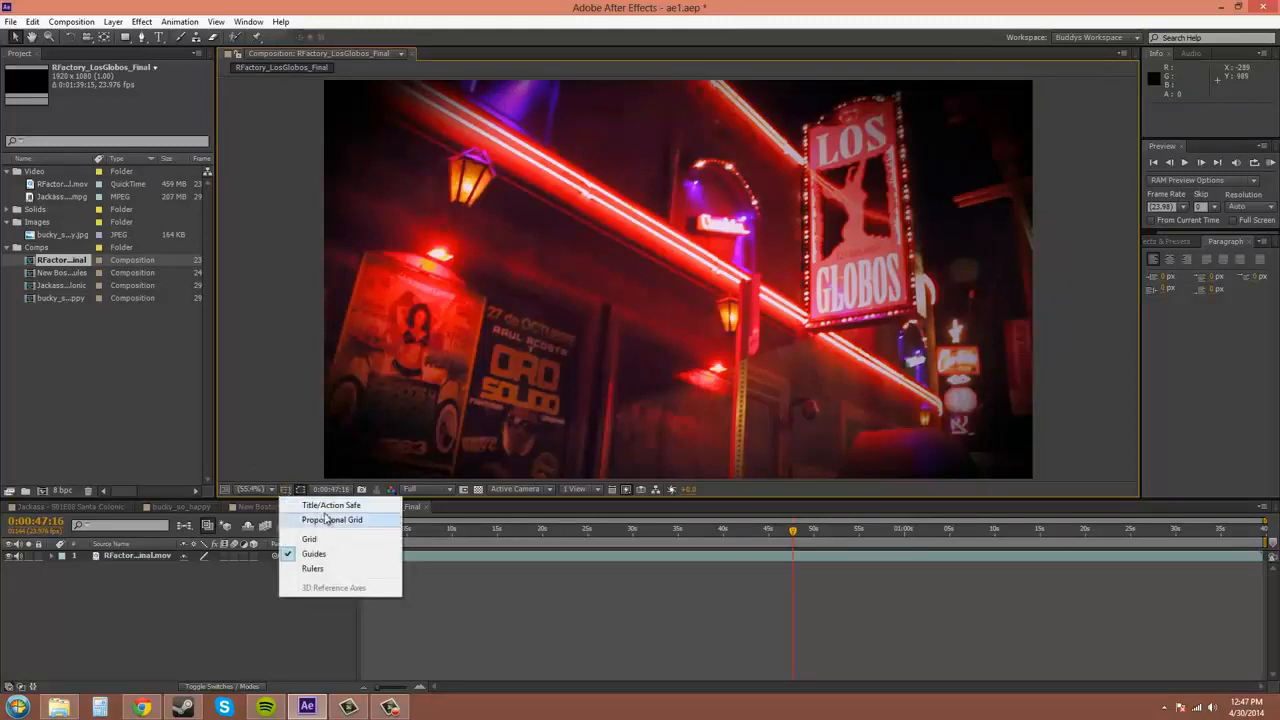
left_click(331, 505)
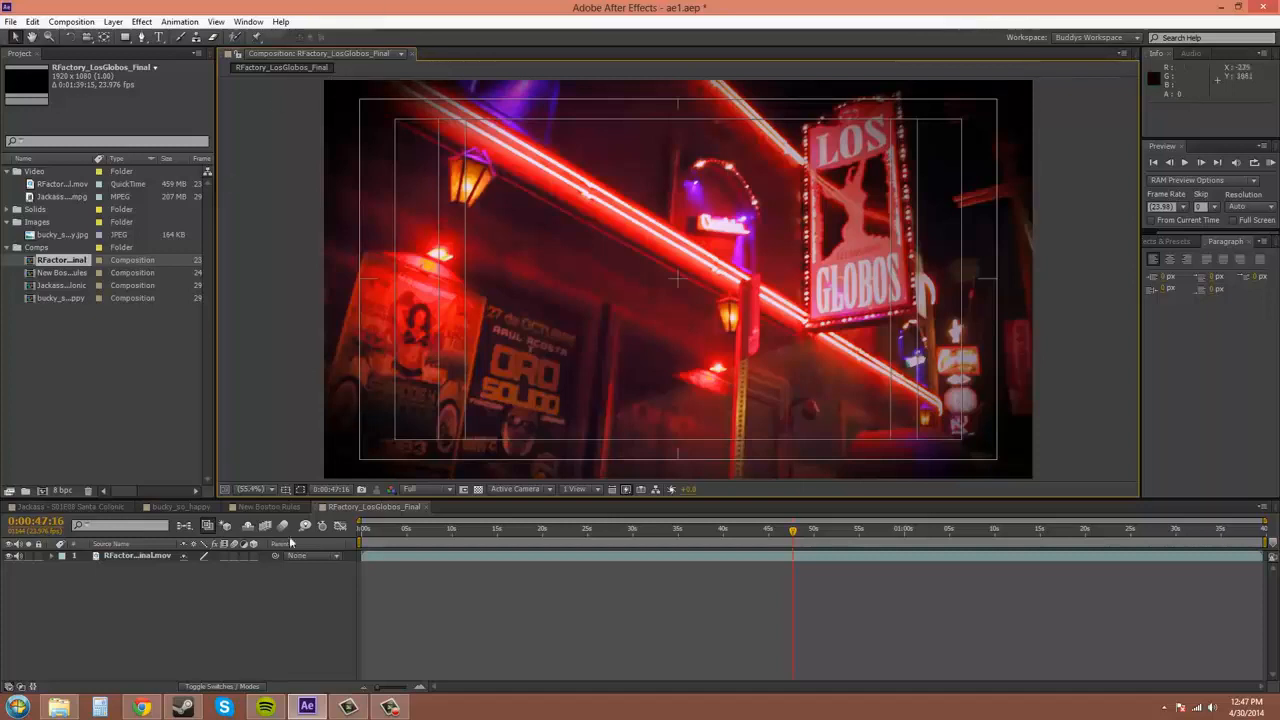
left_click(285, 489)
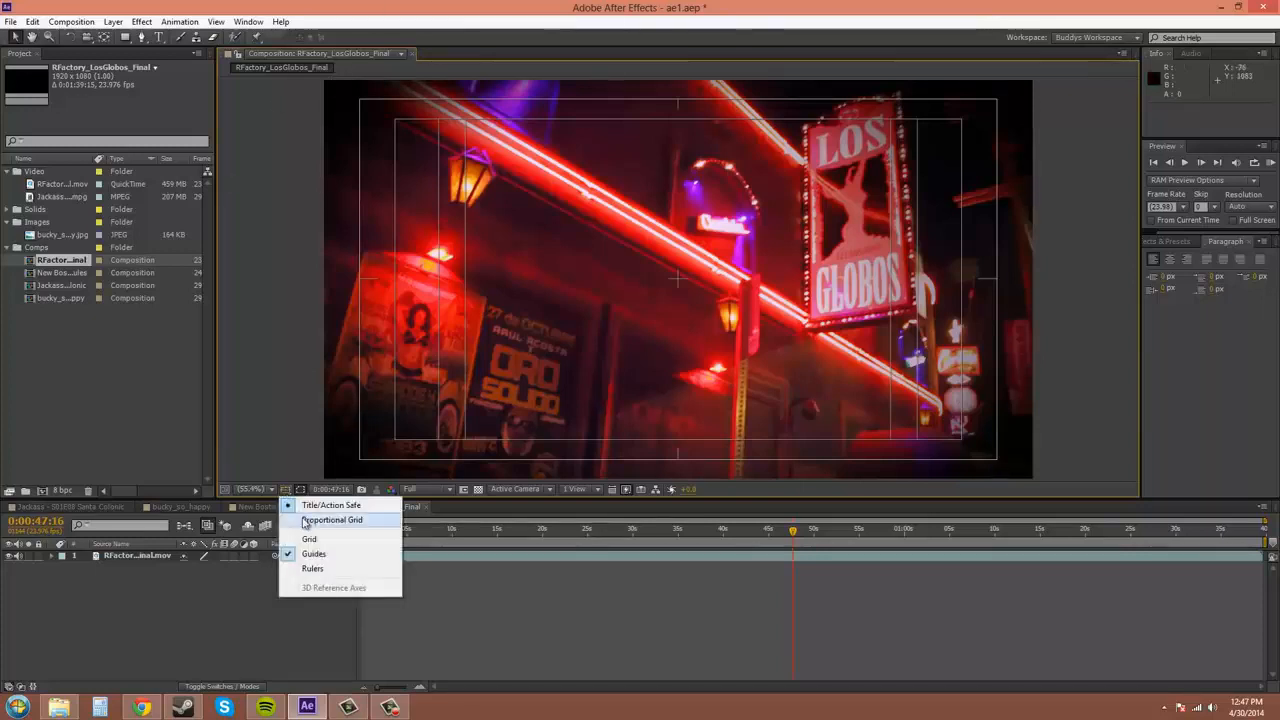
left_click(305, 520)
Step: Show the rulers around the composition, hide them again and turn off the Proportional Grid
left_click(285, 491)
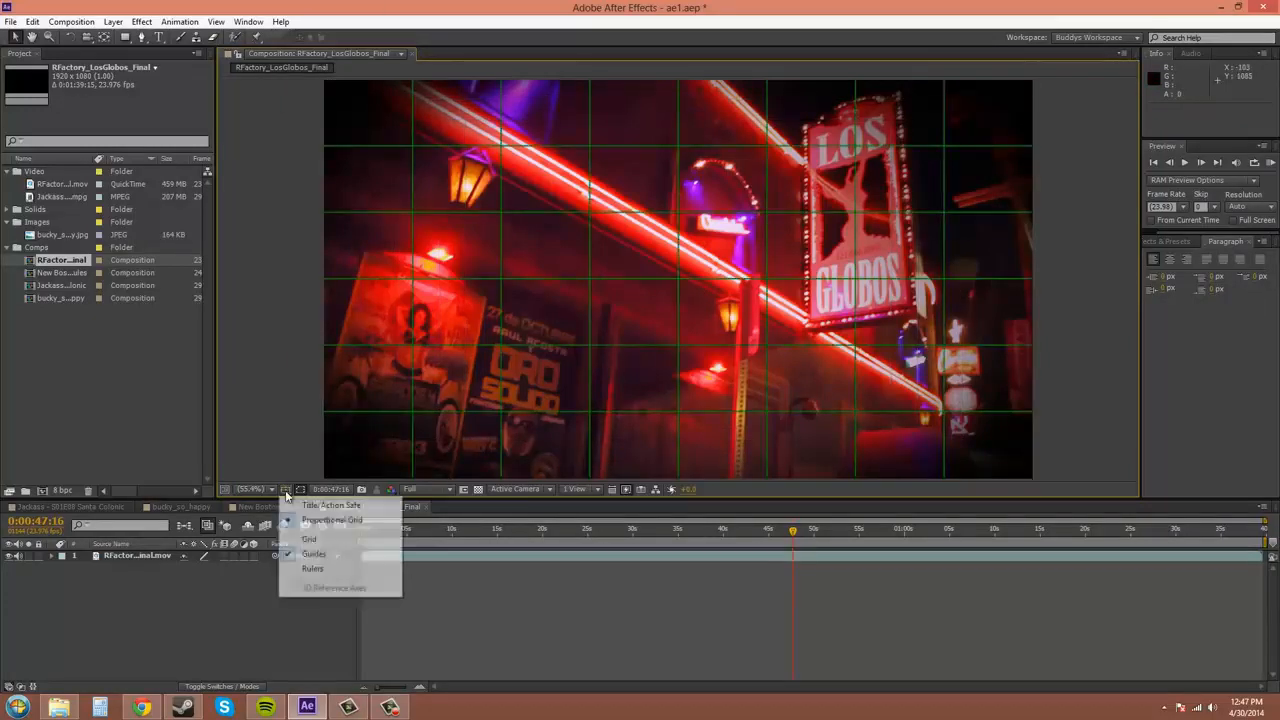
left_click(330, 568)
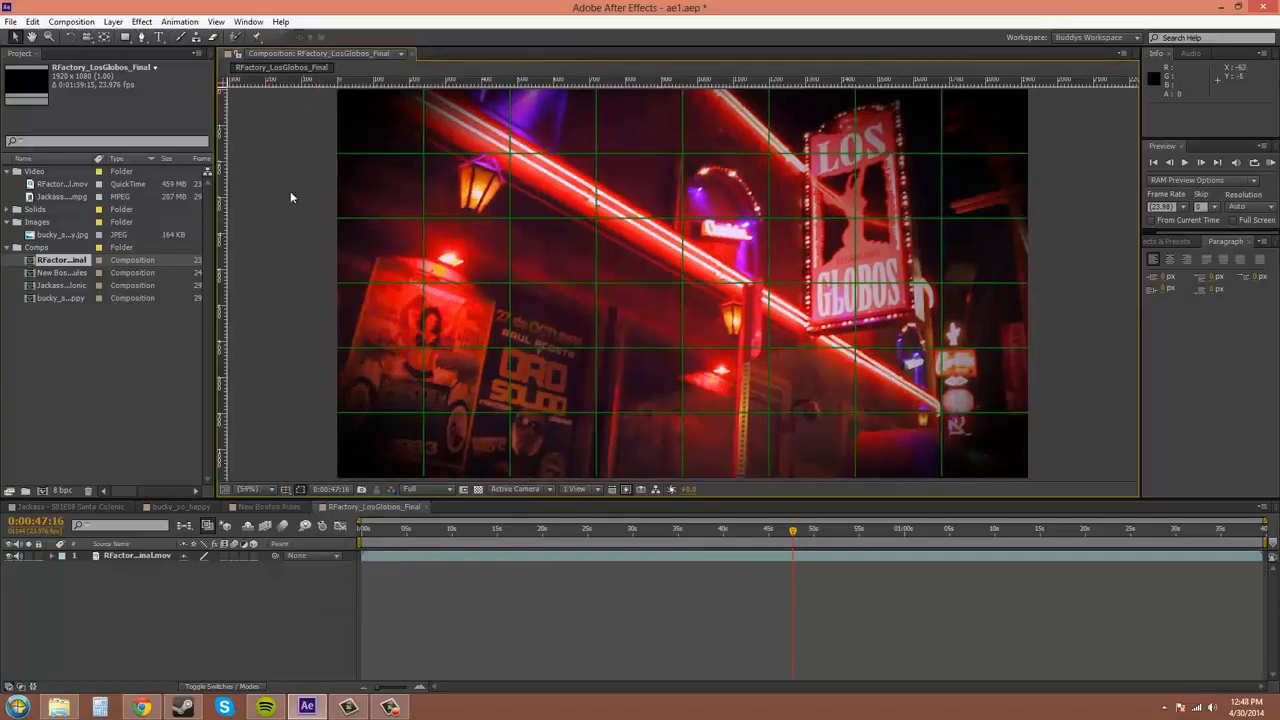
left_click(284, 489)
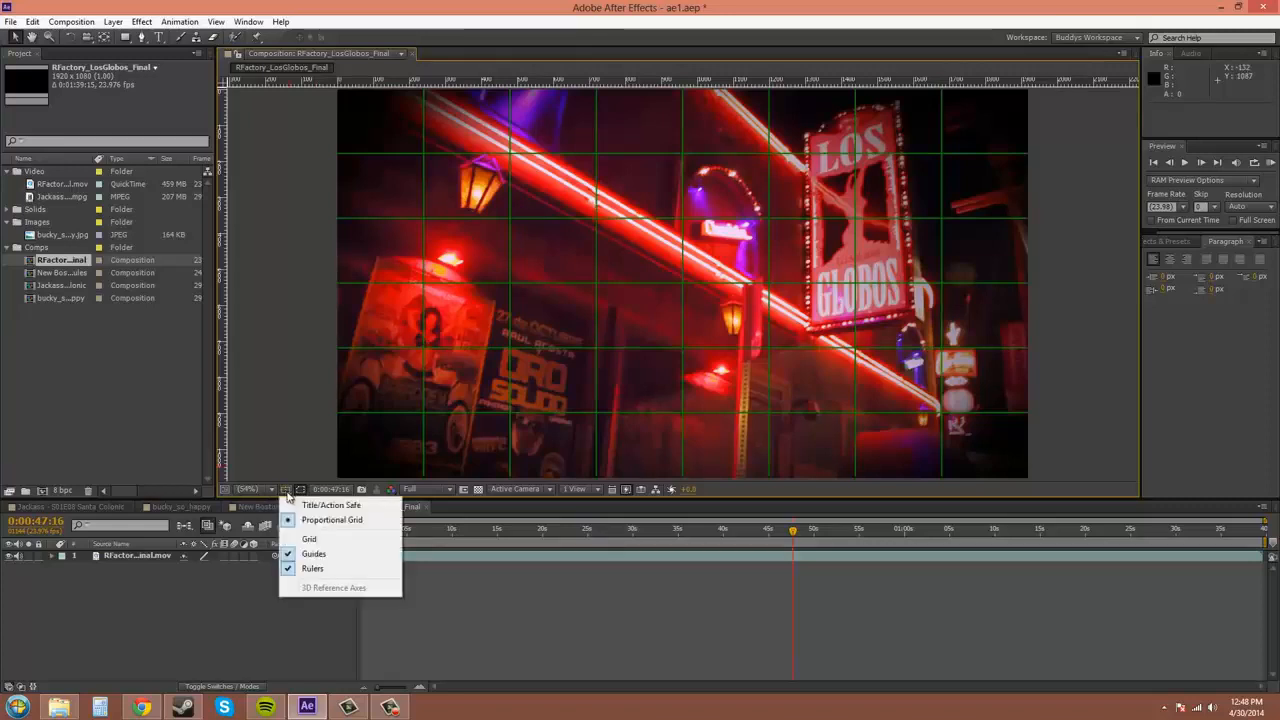
left_click(310, 568)
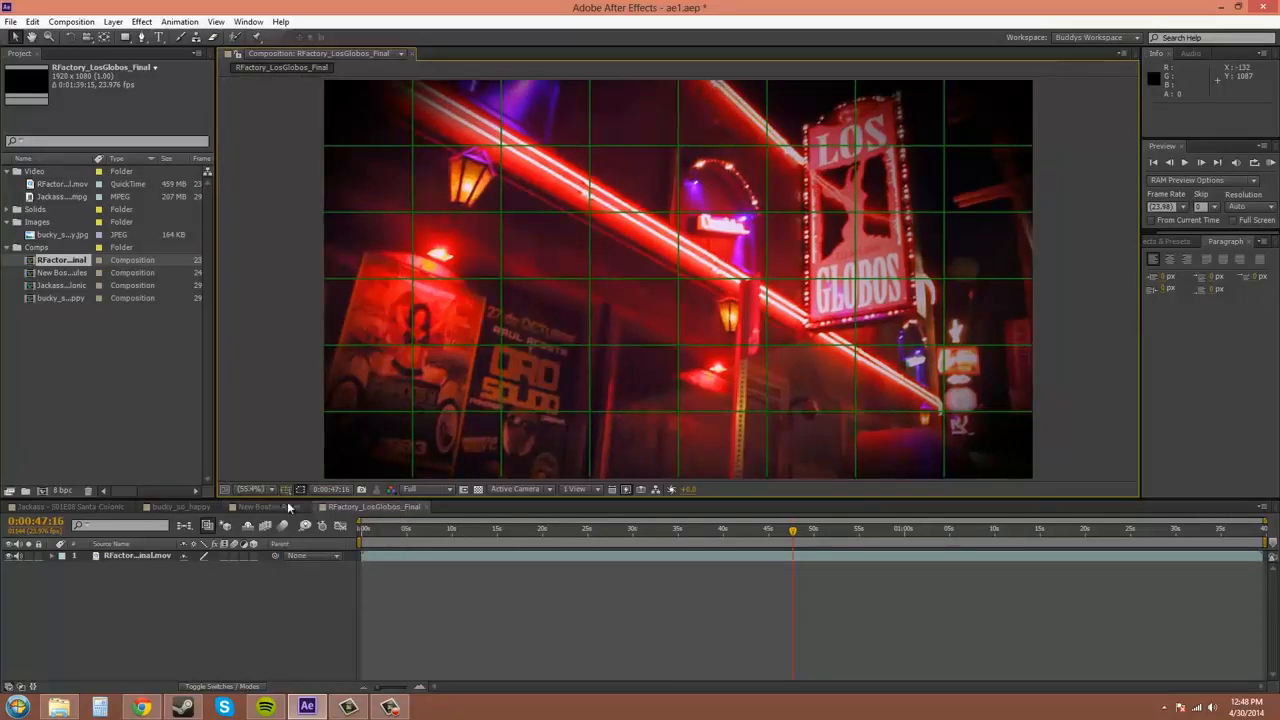
left_click(285, 489)
left_click(312, 518)
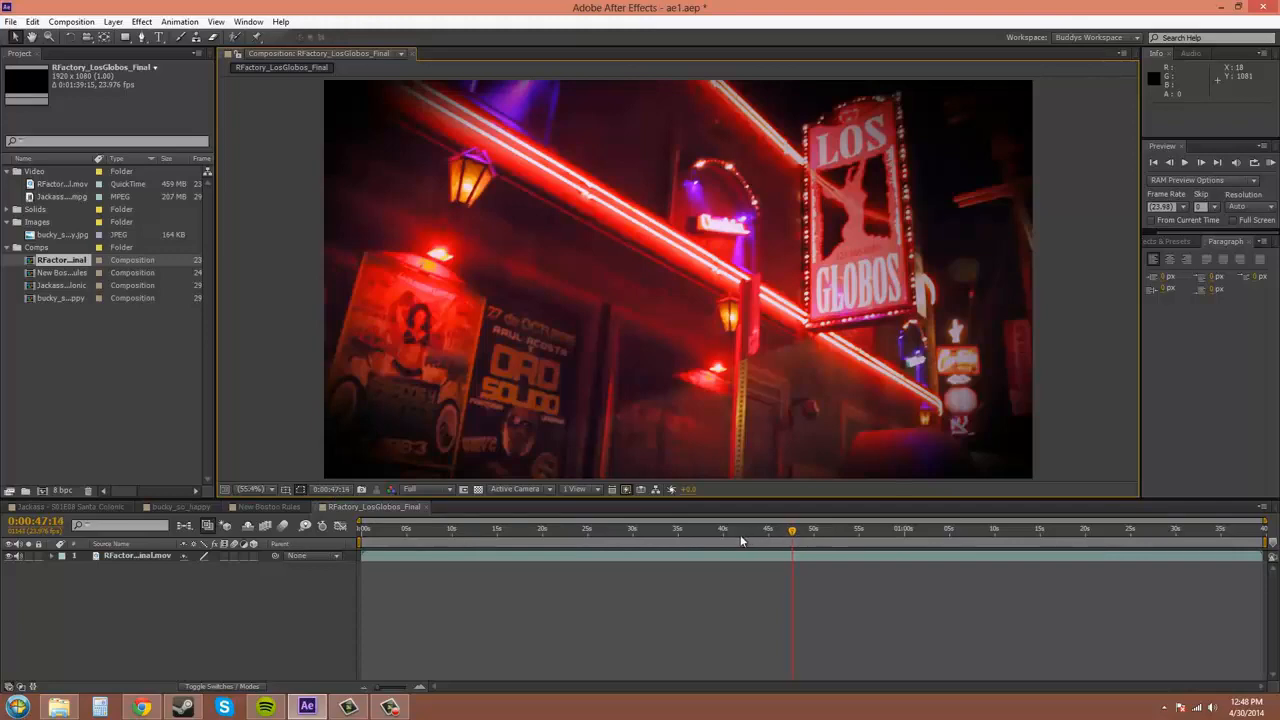
Step: Move the current time to 0:00:48:06 and view the composition's Alpha channel before returning to RGB
left_click_drag(740, 540, 795, 541)
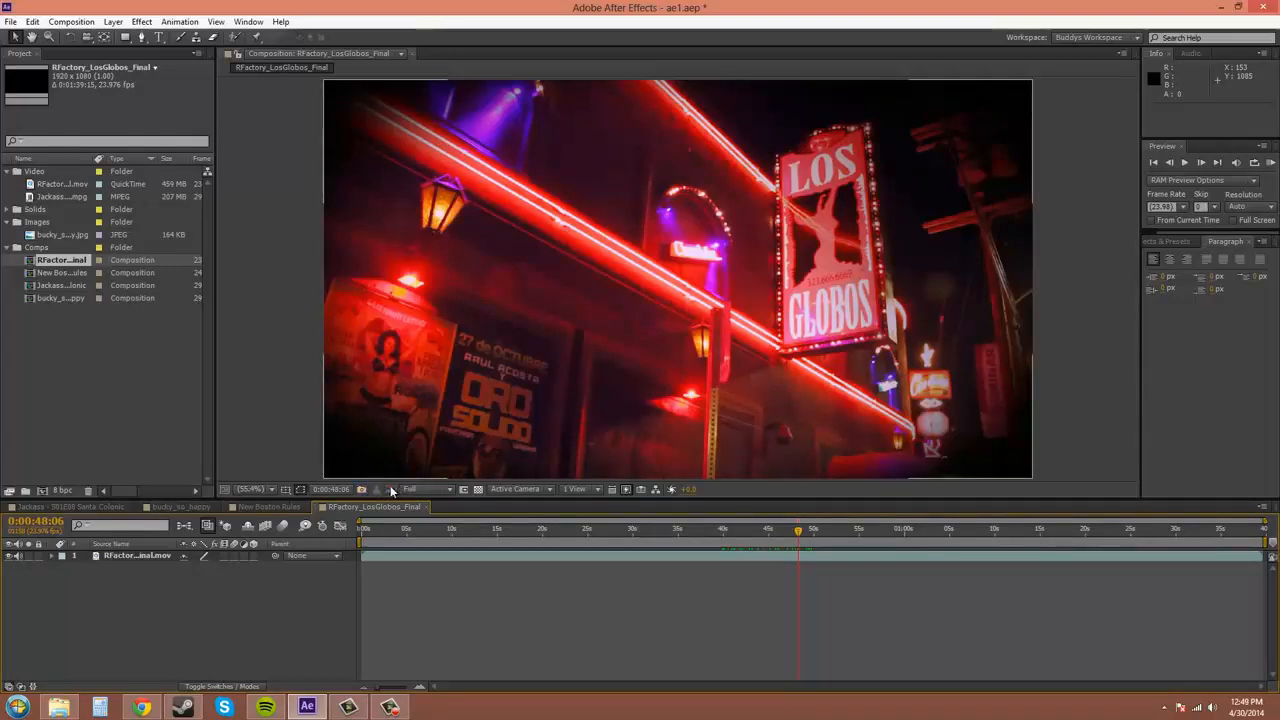
left_click(391, 489)
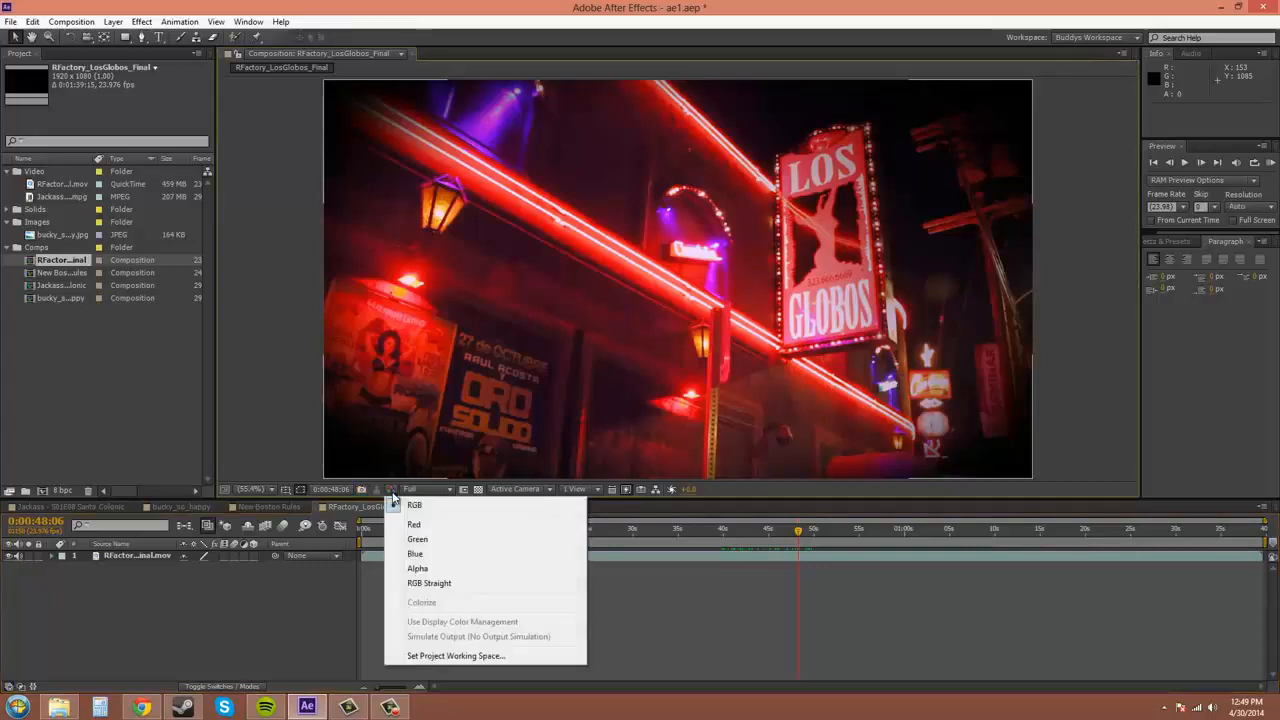
left_click(418, 570)
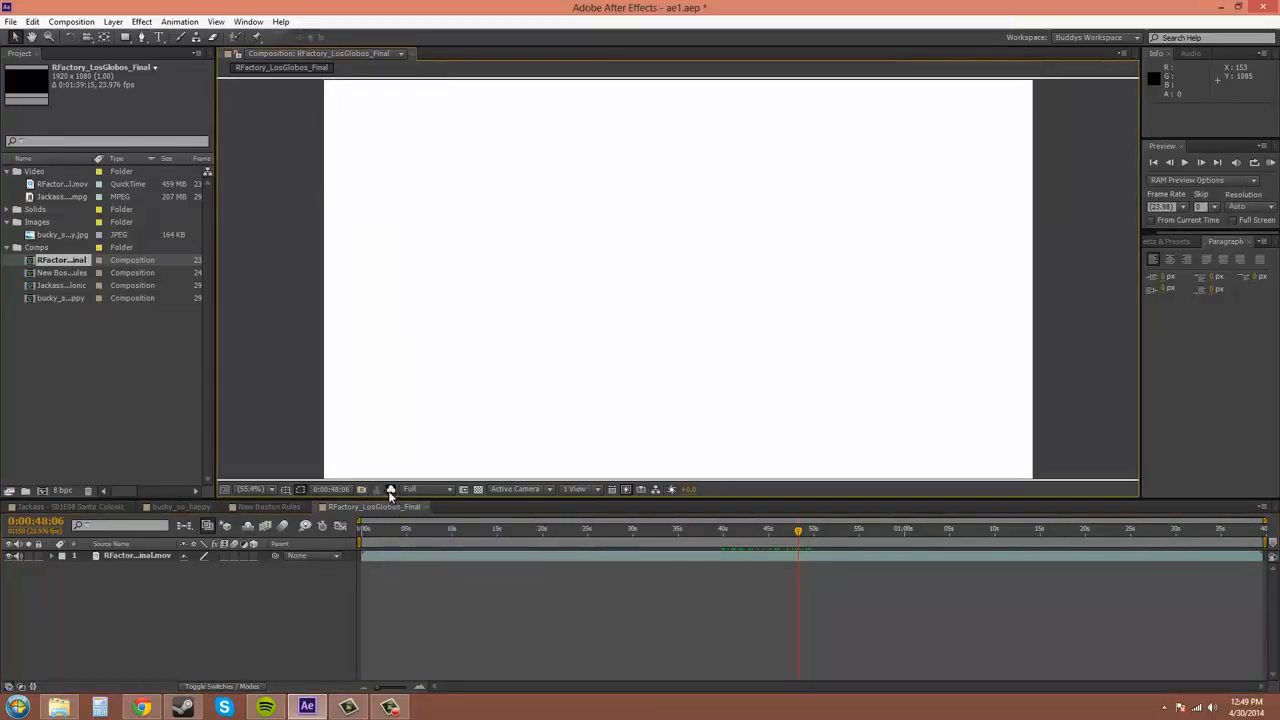
left_click(391, 489)
left_click(414, 505)
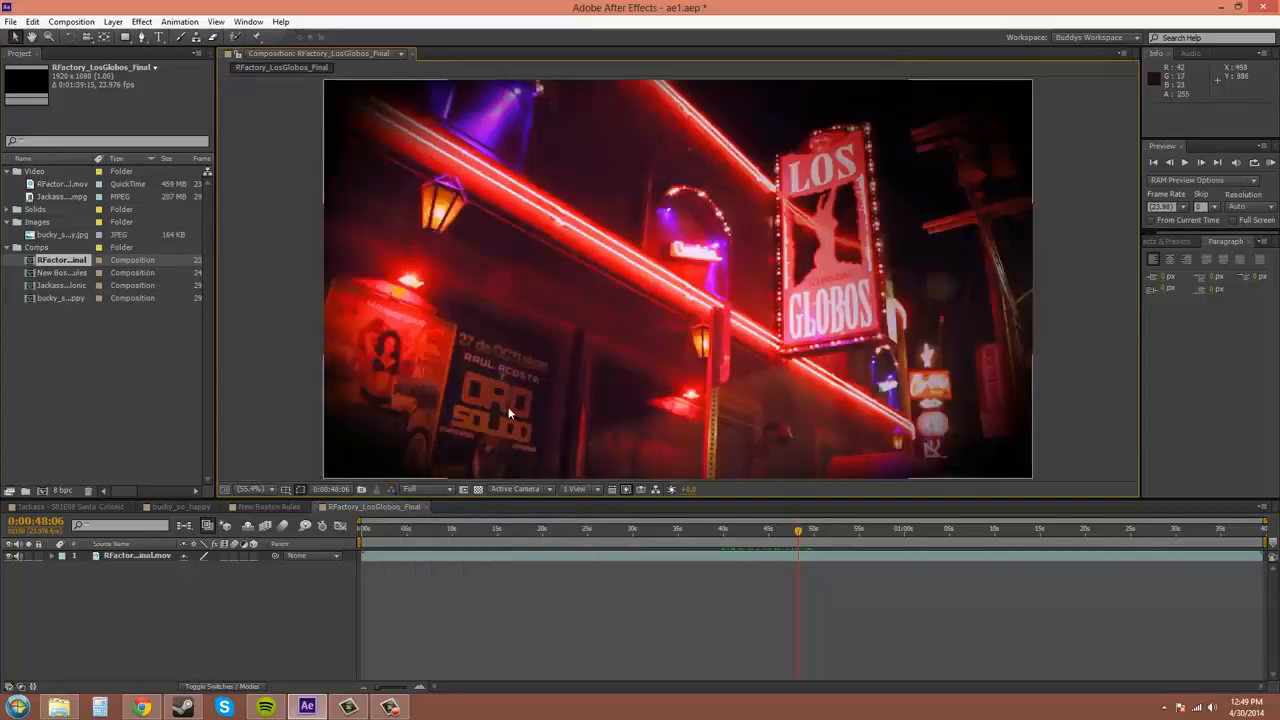
Step: Try the viewer's preview resolution at Half and Third, and return it to Full
left_click(449, 492)
left_click(433, 541)
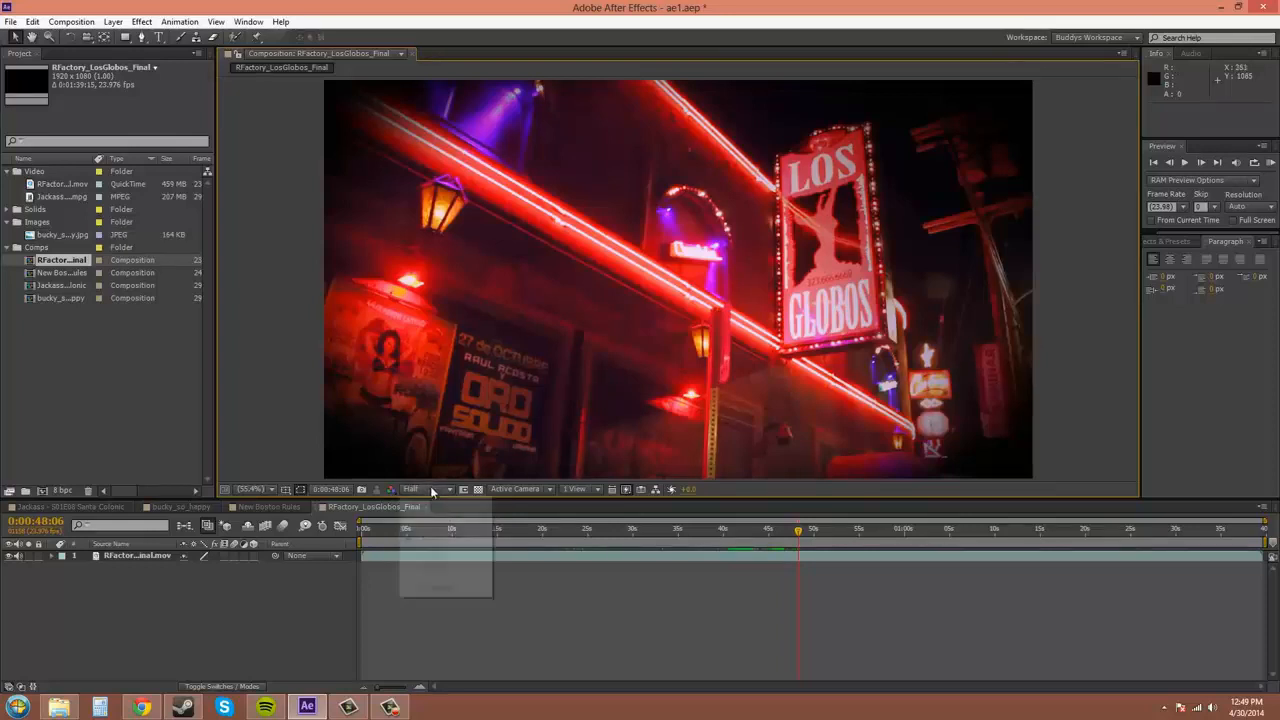
left_click(432, 490)
left_click(431, 553)
left_click(440, 492)
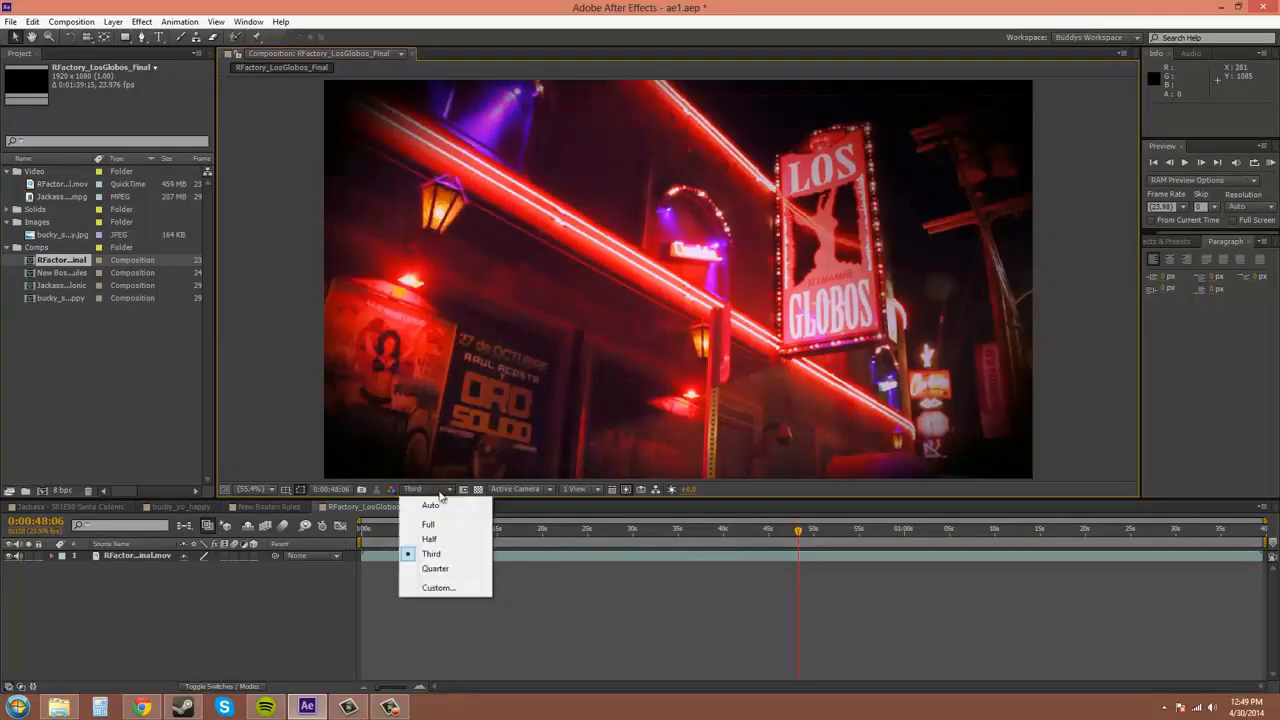
left_click(429, 524)
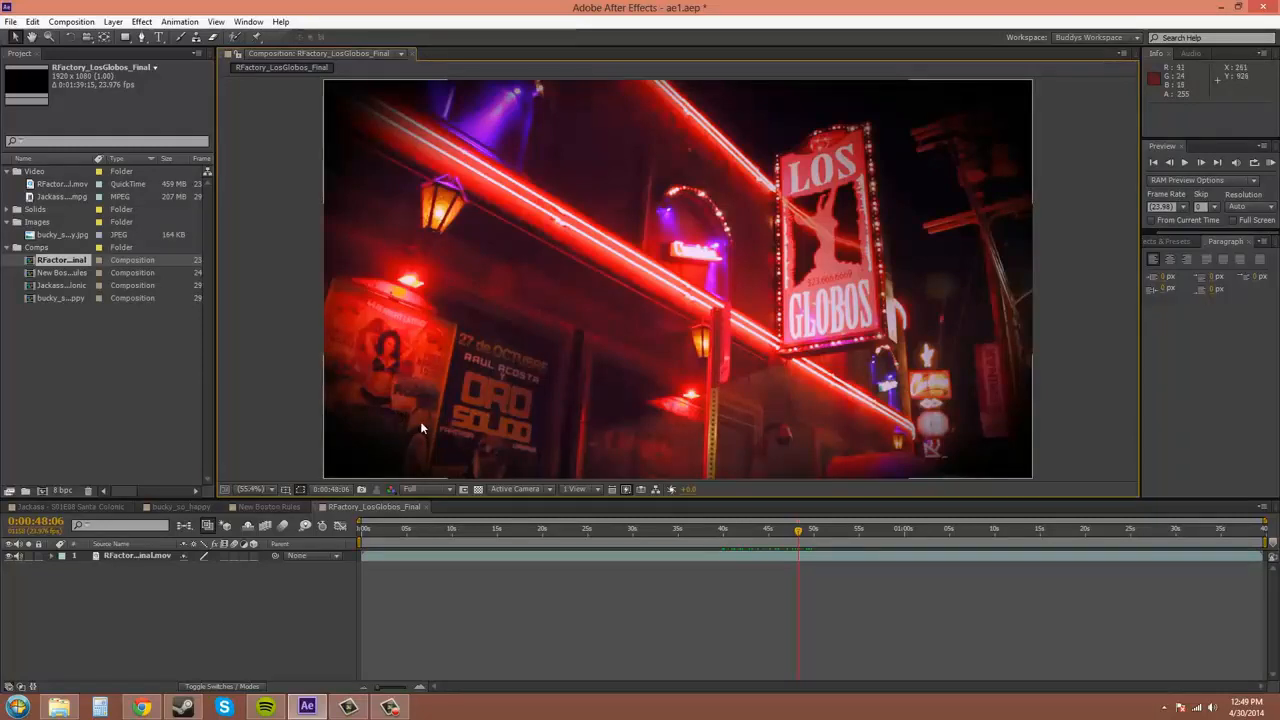
Step: Fit a region of interest about 360 by 720 px around the LOS GLOBOS sign, and turn the region off
left_click(463, 490)
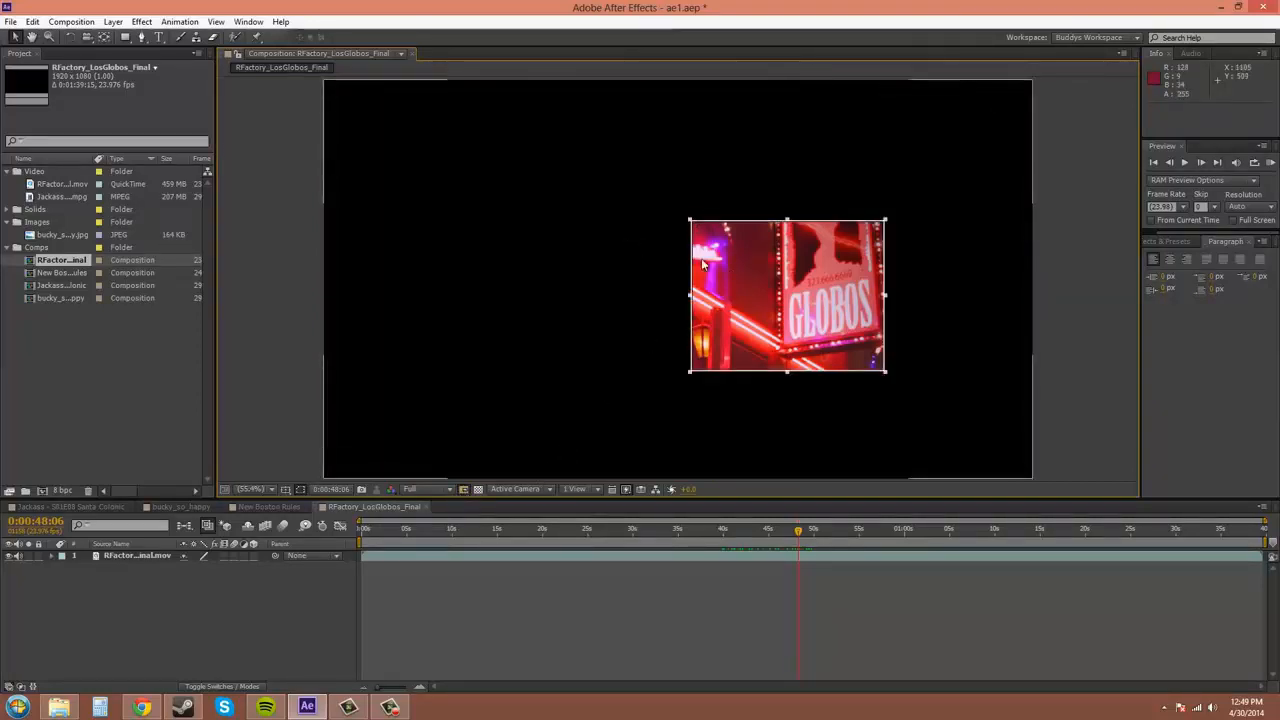
left_click_drag(693, 224, 602, 110)
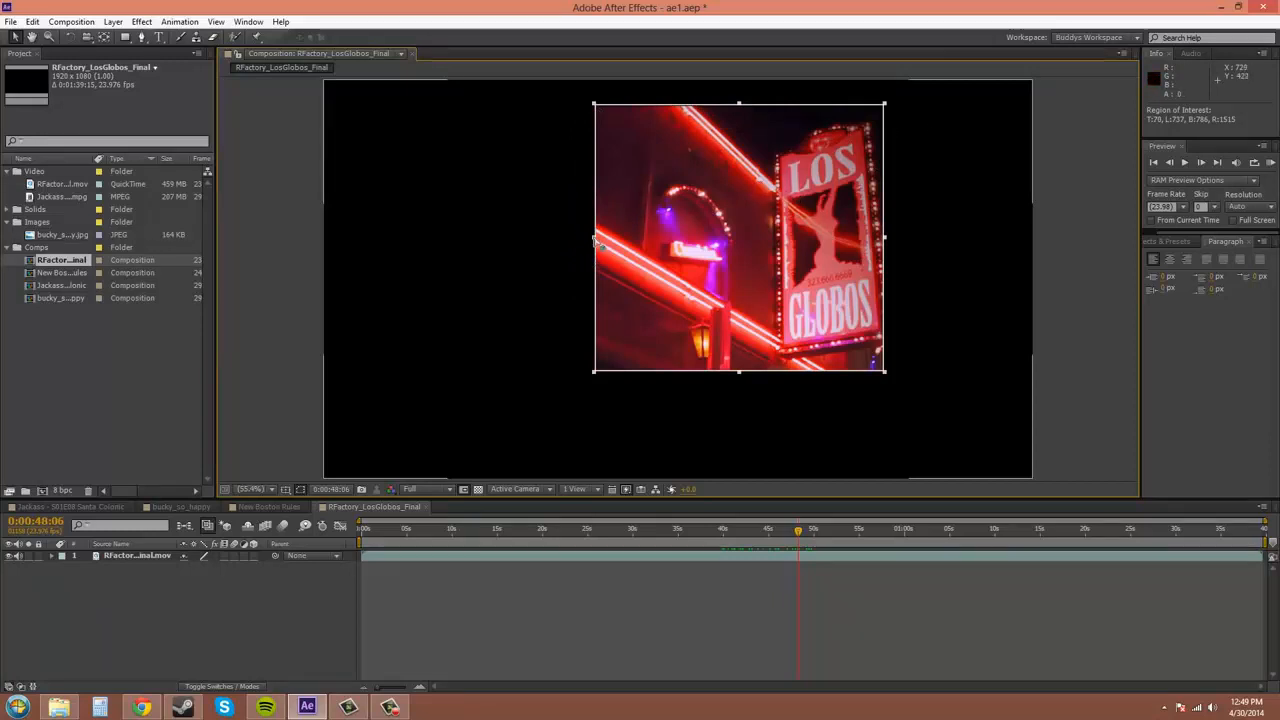
left_click_drag(595, 238, 763, 238)
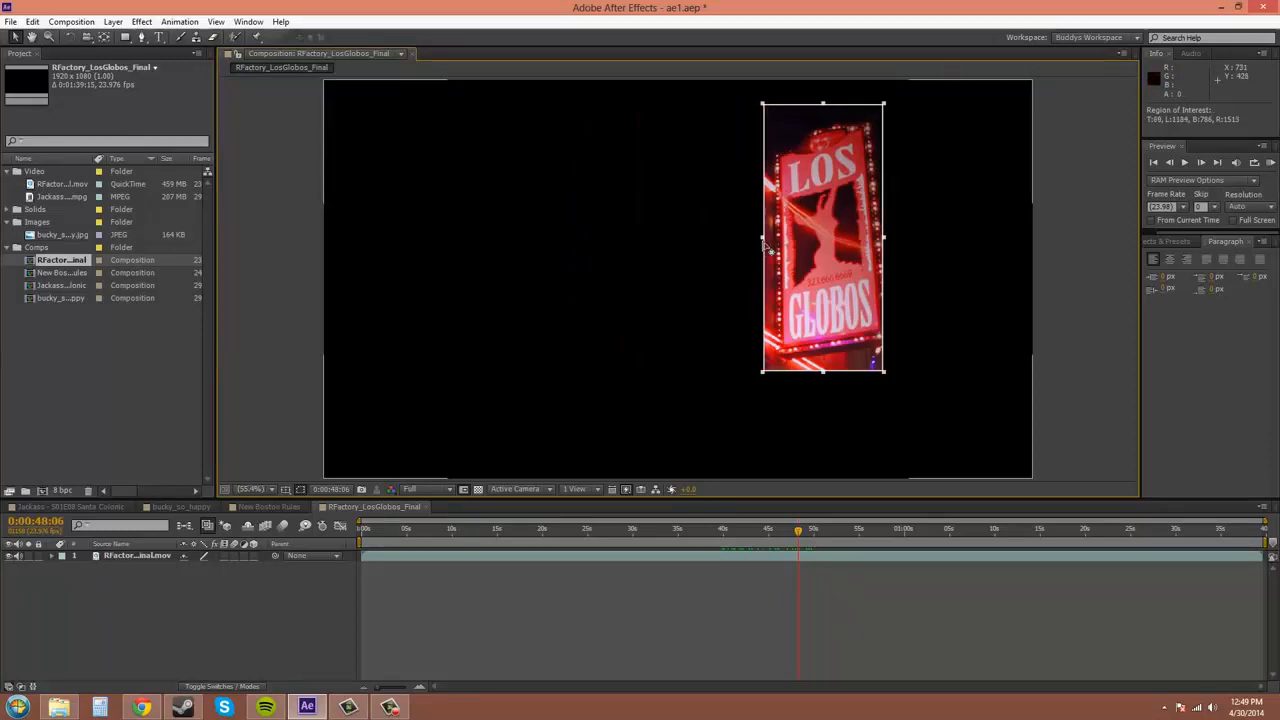
left_click_drag(886, 242, 904, 248)
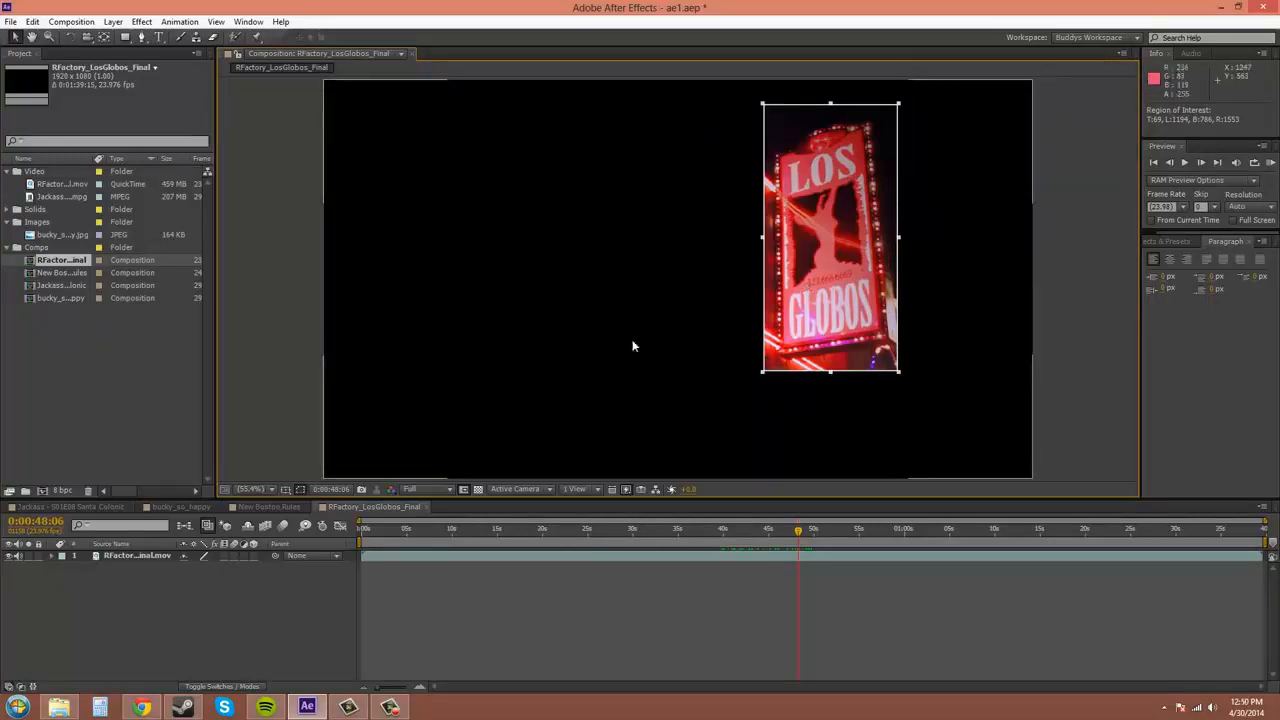
left_click(464, 488)
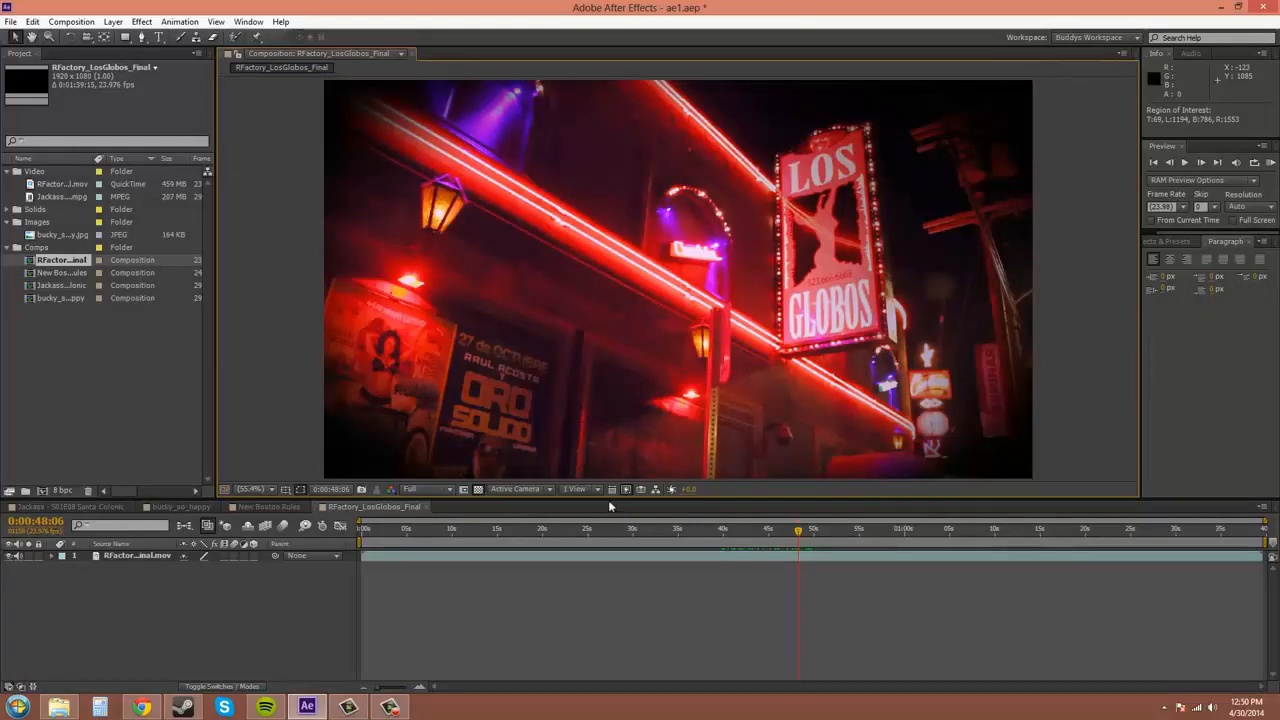
Step: Hide the RFactory video layer, turn on the viewer's transparency grid and make the layer visible again
left_click(9, 556)
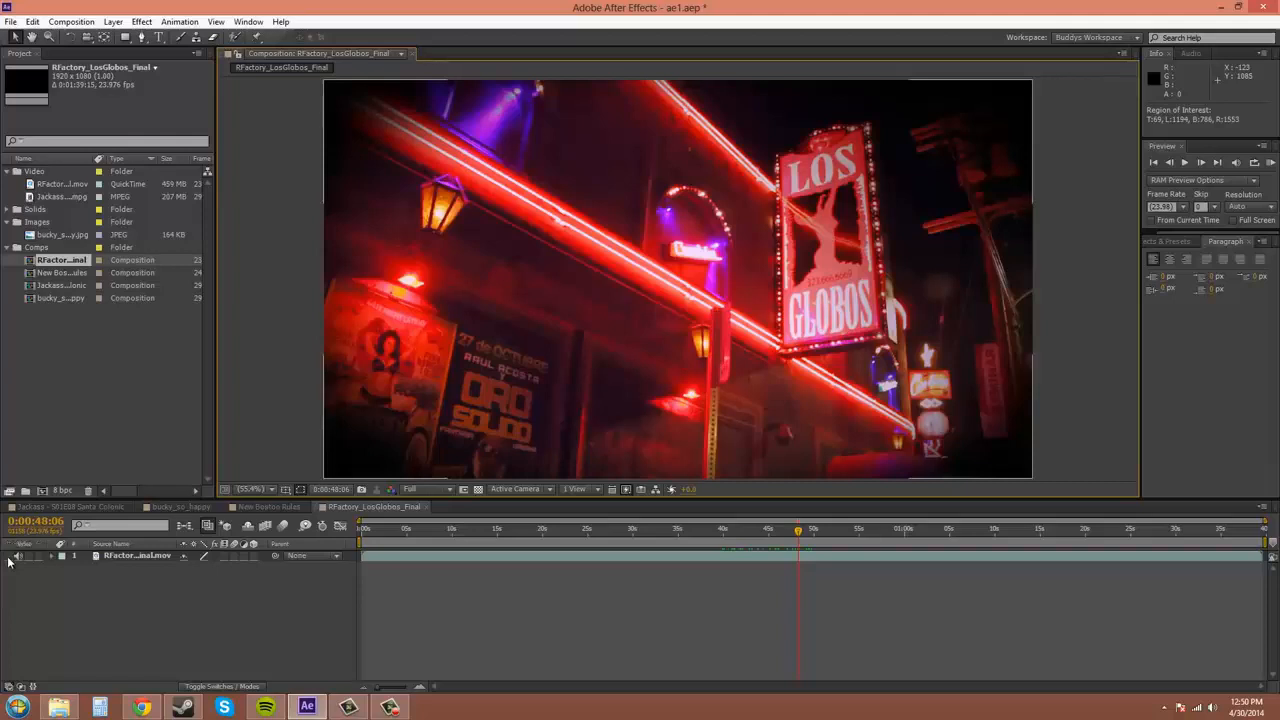
left_click(478, 489)
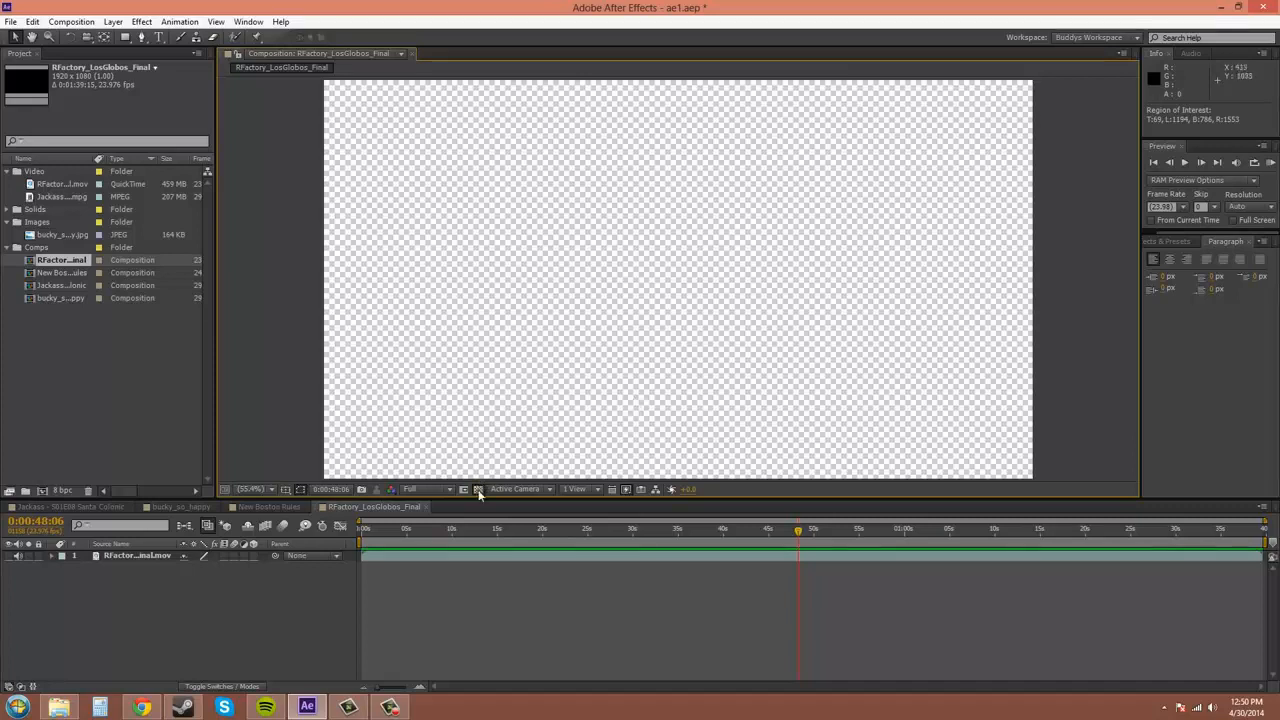
left_click(8, 556)
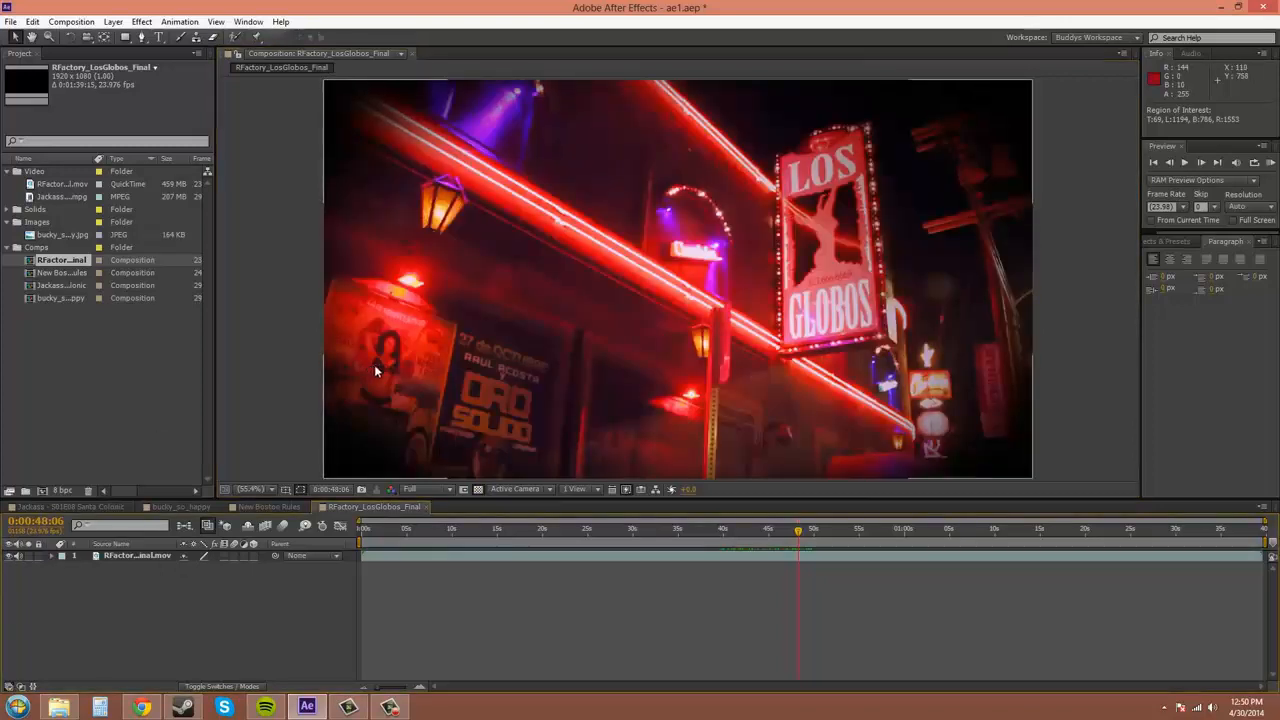
Step: Try the Left 3D view in the composition viewer and return it to Active Camera
left_click(550, 488)
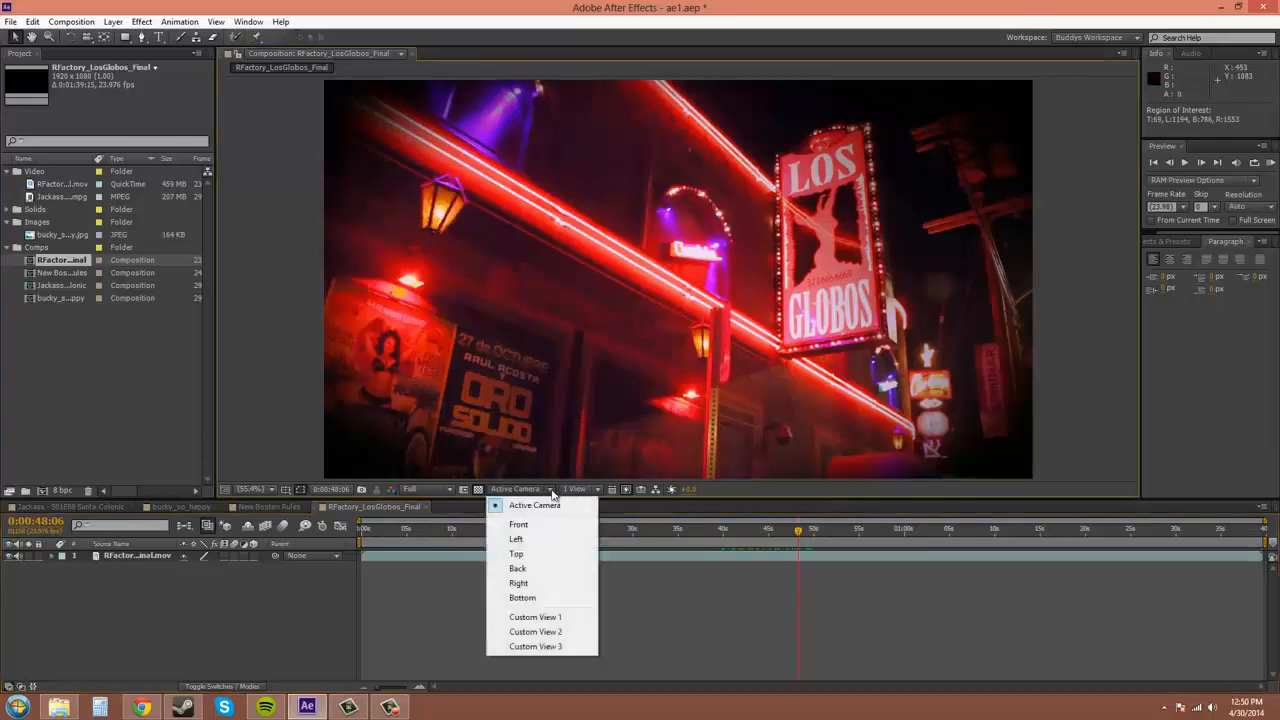
left_click(522, 538)
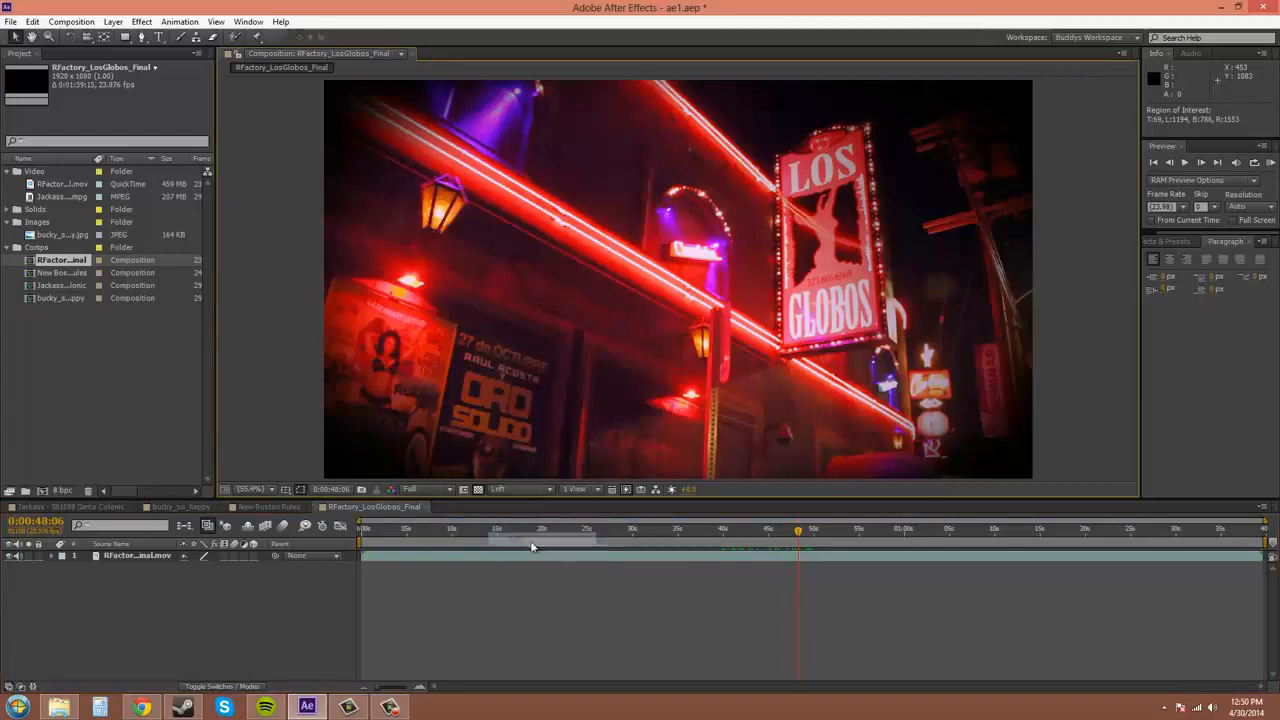
left_click(520, 490)
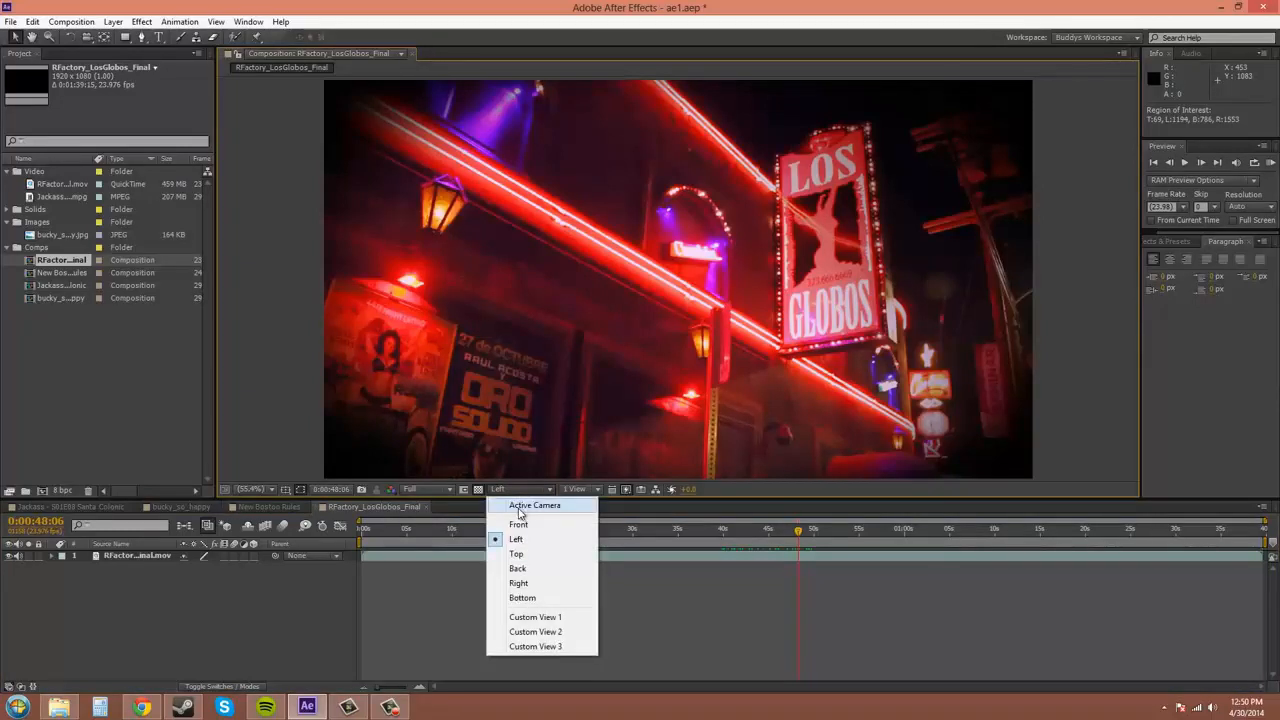
left_click(519, 506)
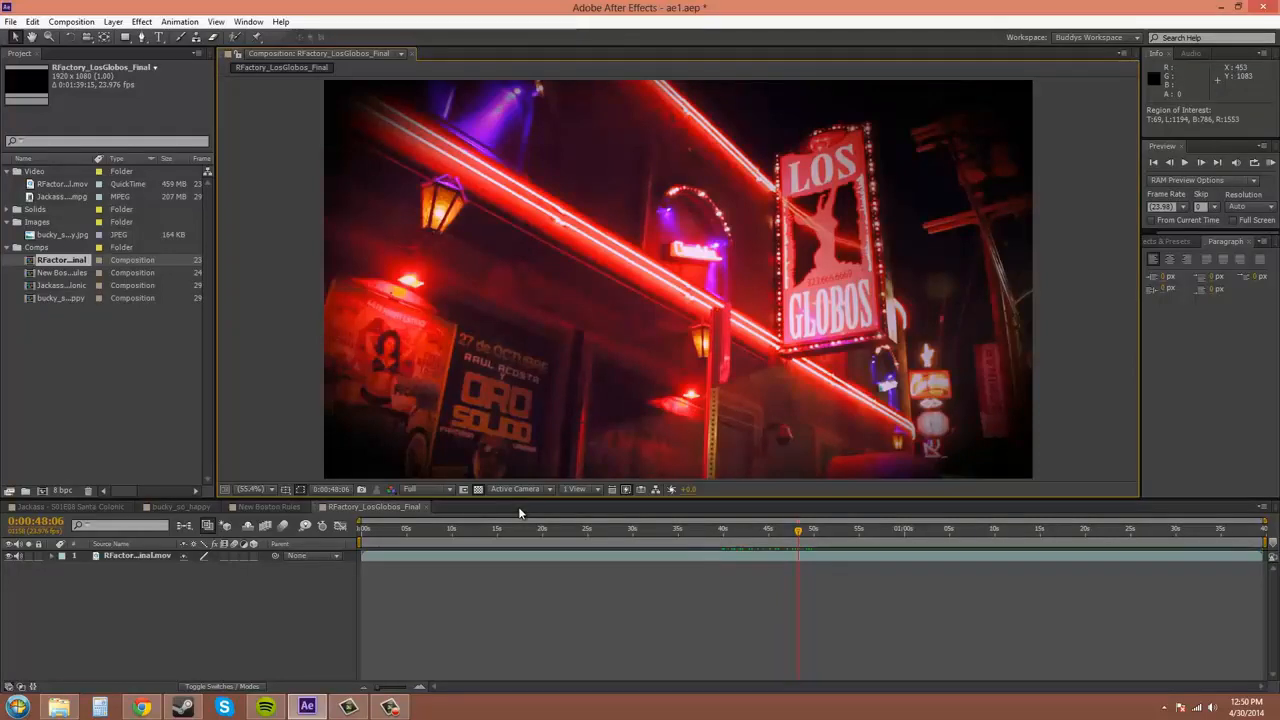
Step: Try the 2 Views - Horizontal layout with one view set to Top, and return to the 1 View layout
left_click(580, 489)
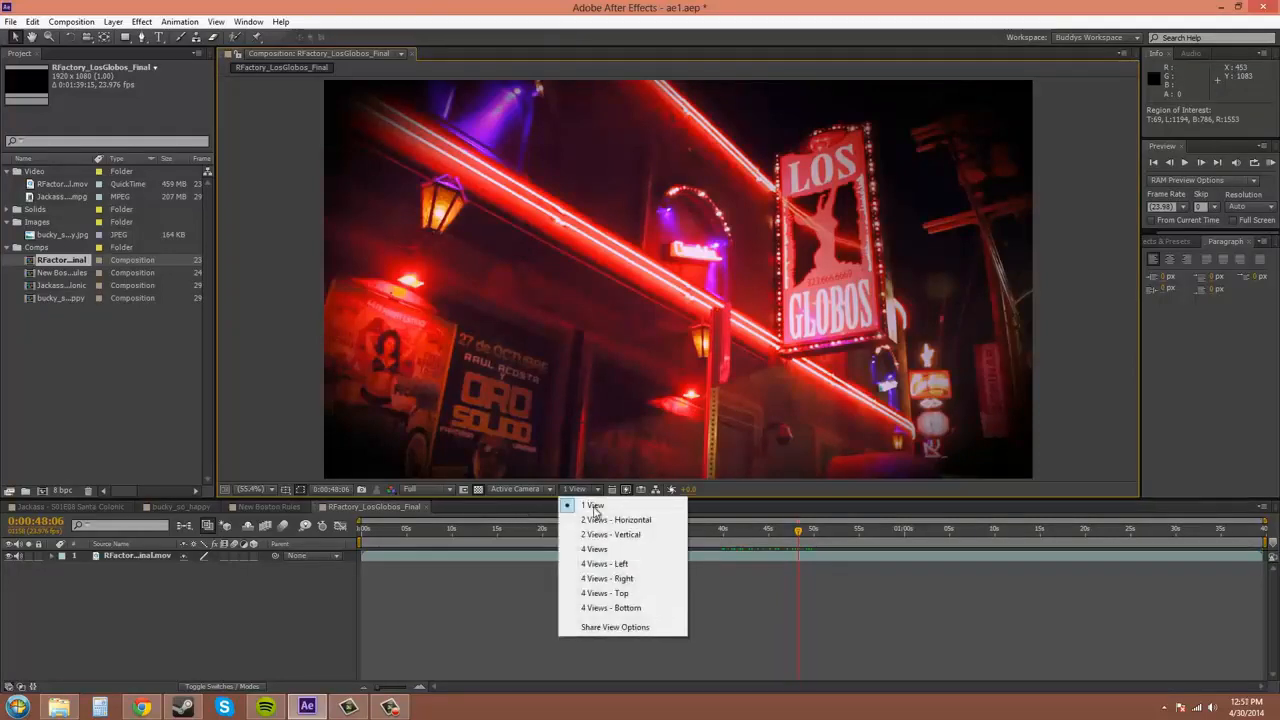
left_click(606, 521)
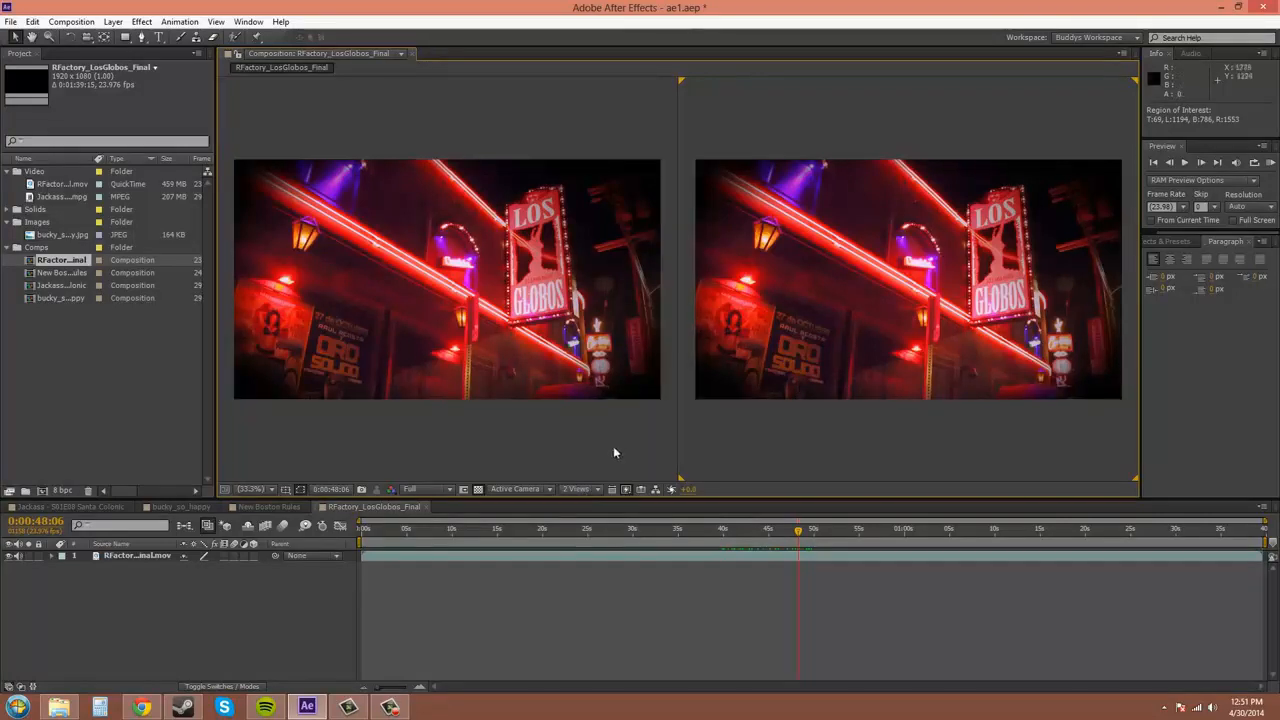
left_click(526, 489)
left_click(510, 551)
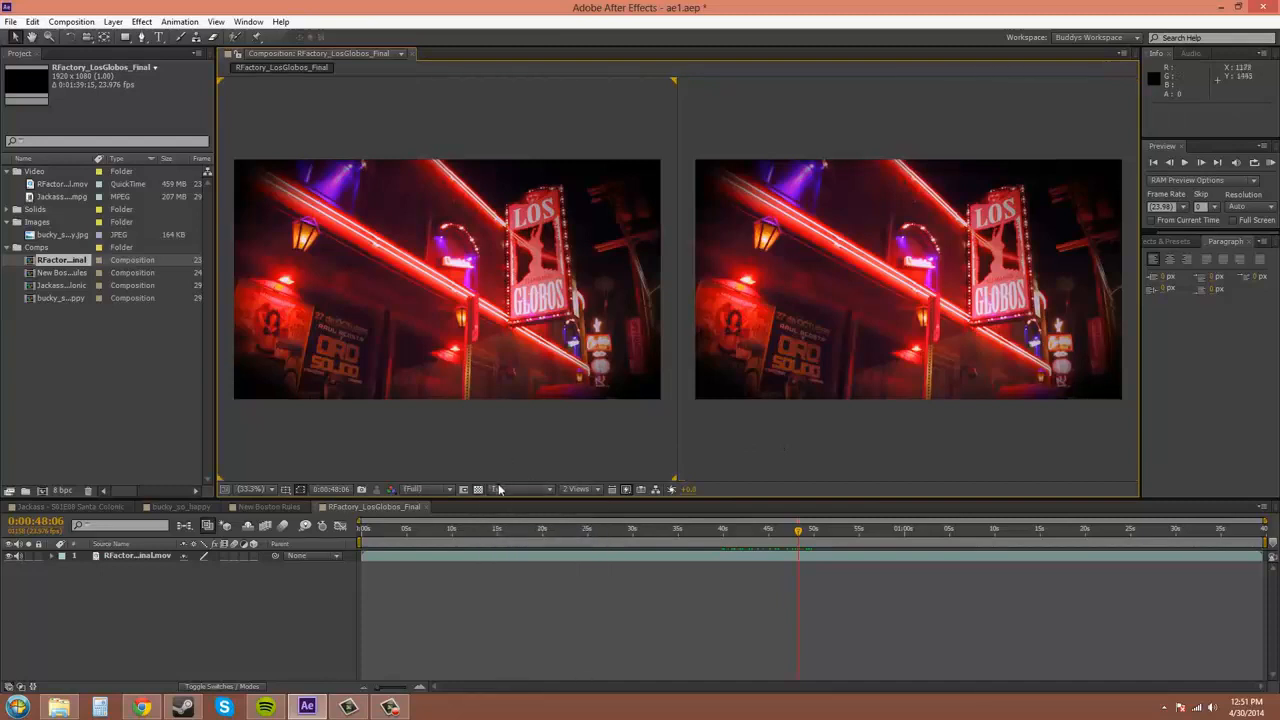
left_click(499, 489)
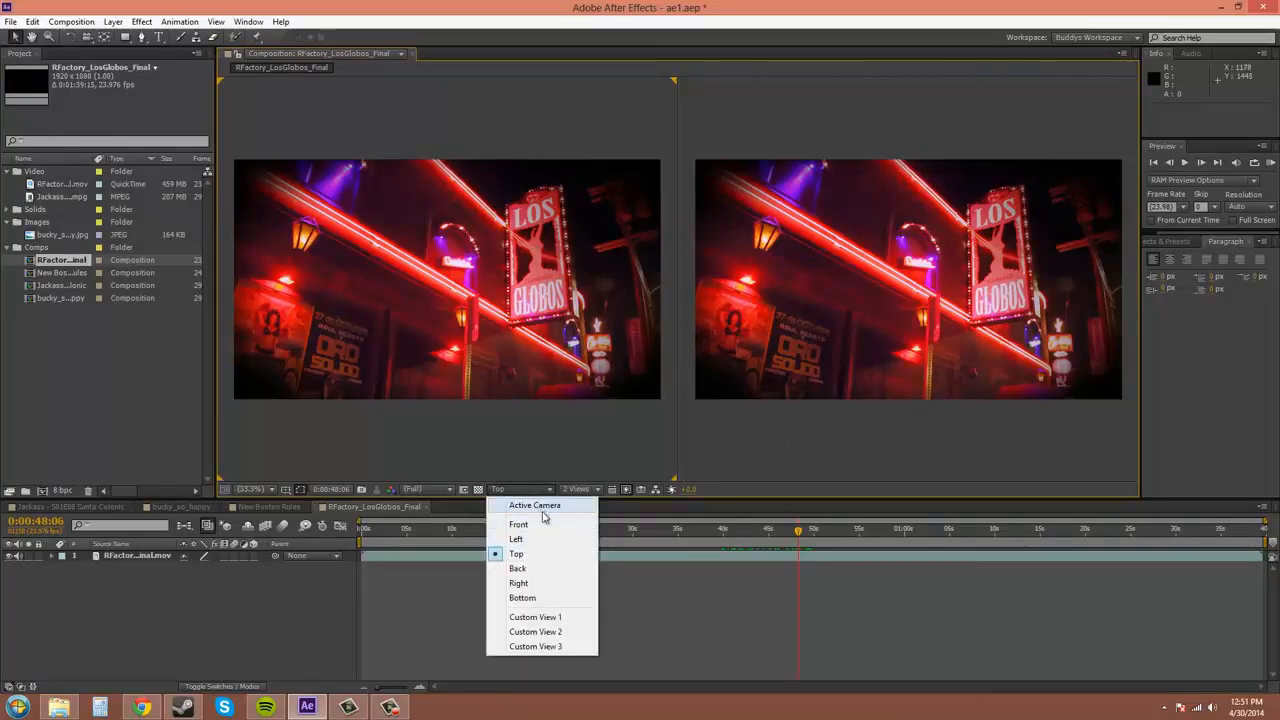
left_click(580, 489)
left_click(593, 506)
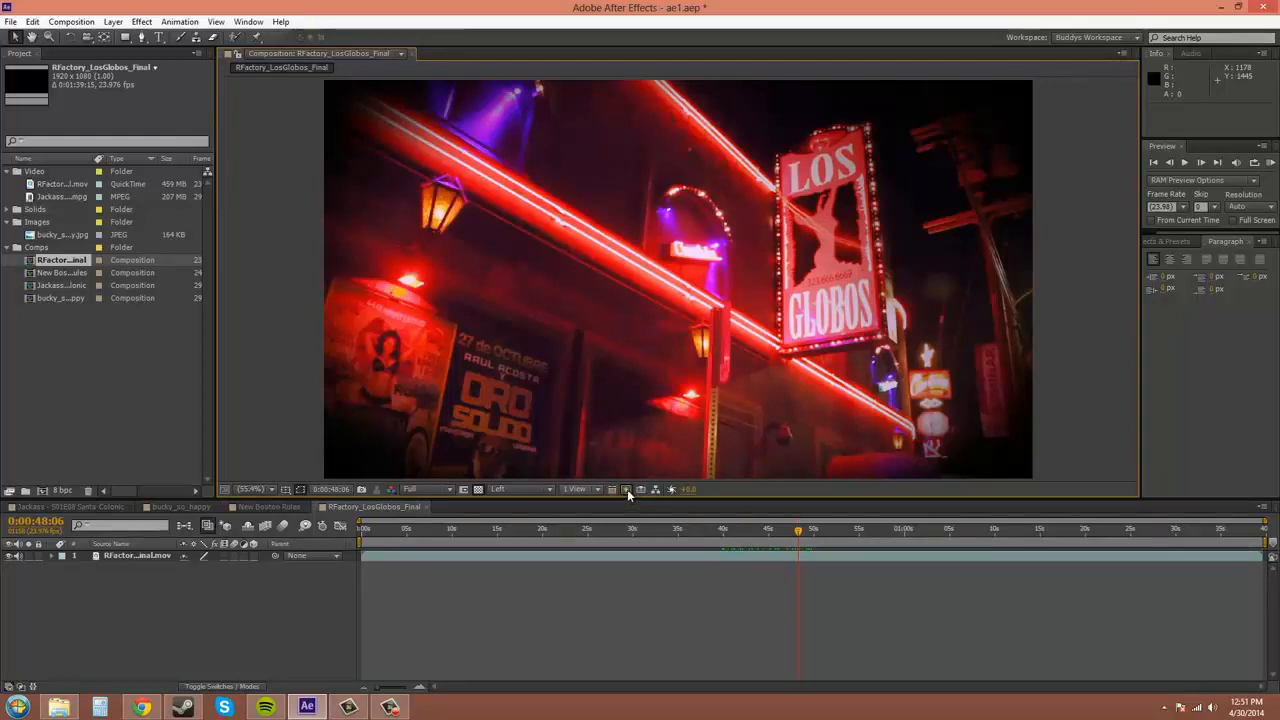
Step: Look through the viewer's fast preview choices and the option lists of the Composition and Timeline panels
left_click(627, 489)
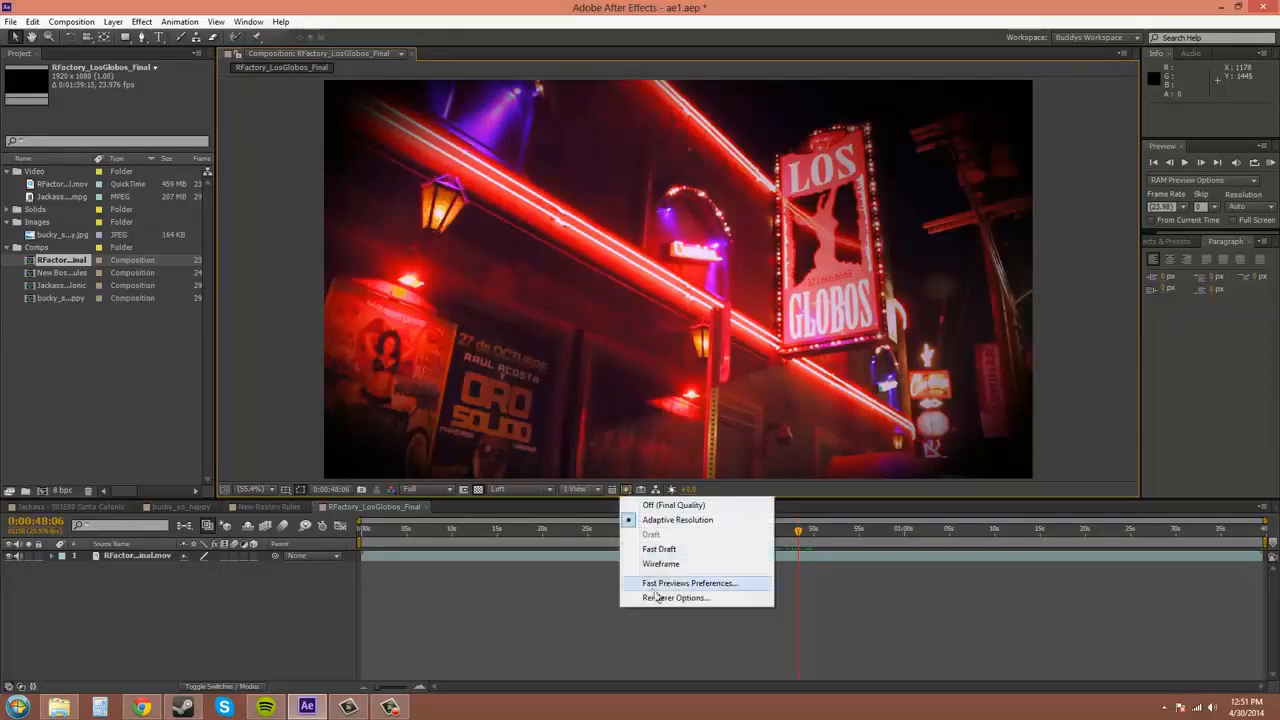
left_click(817, 489)
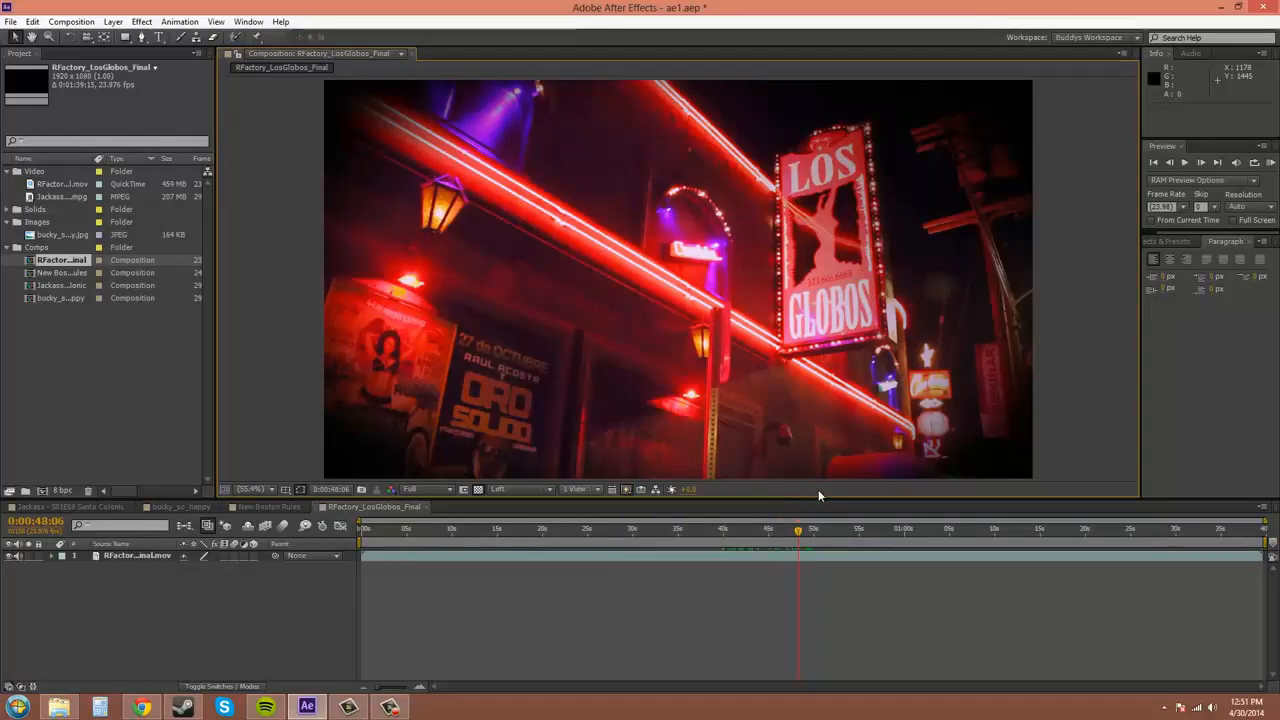
left_click(655, 490)
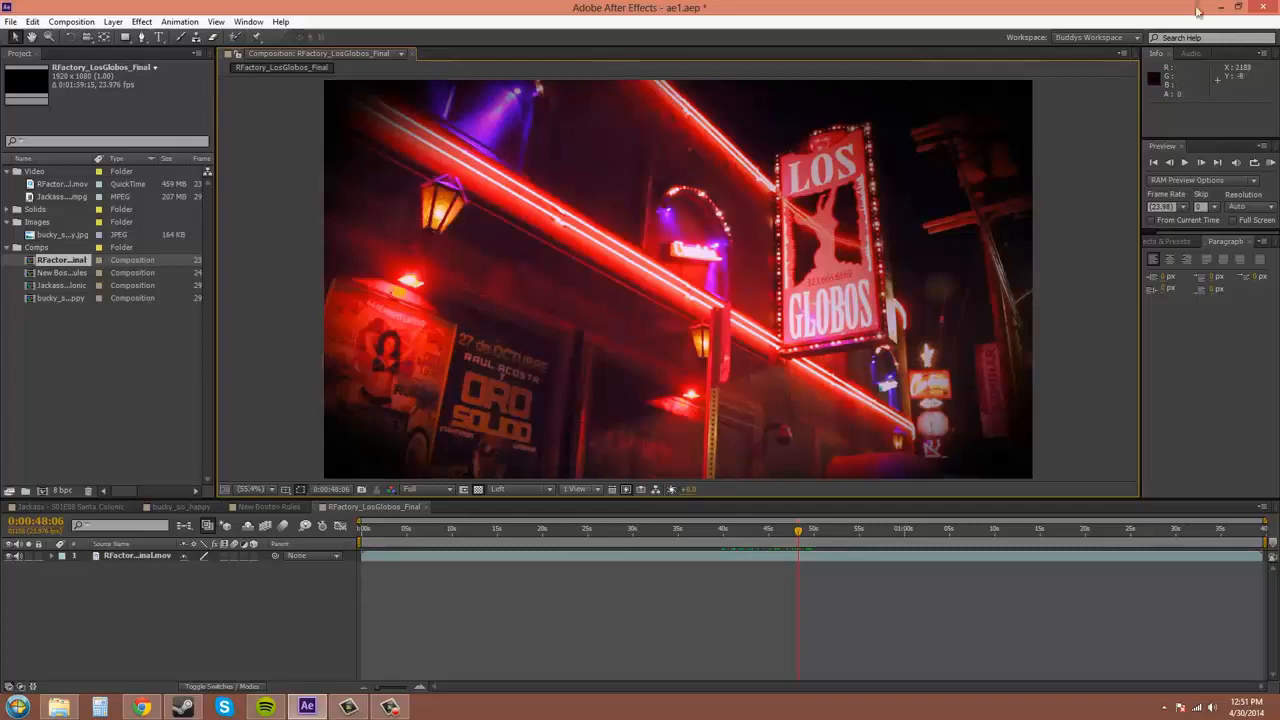
left_click(1121, 54)
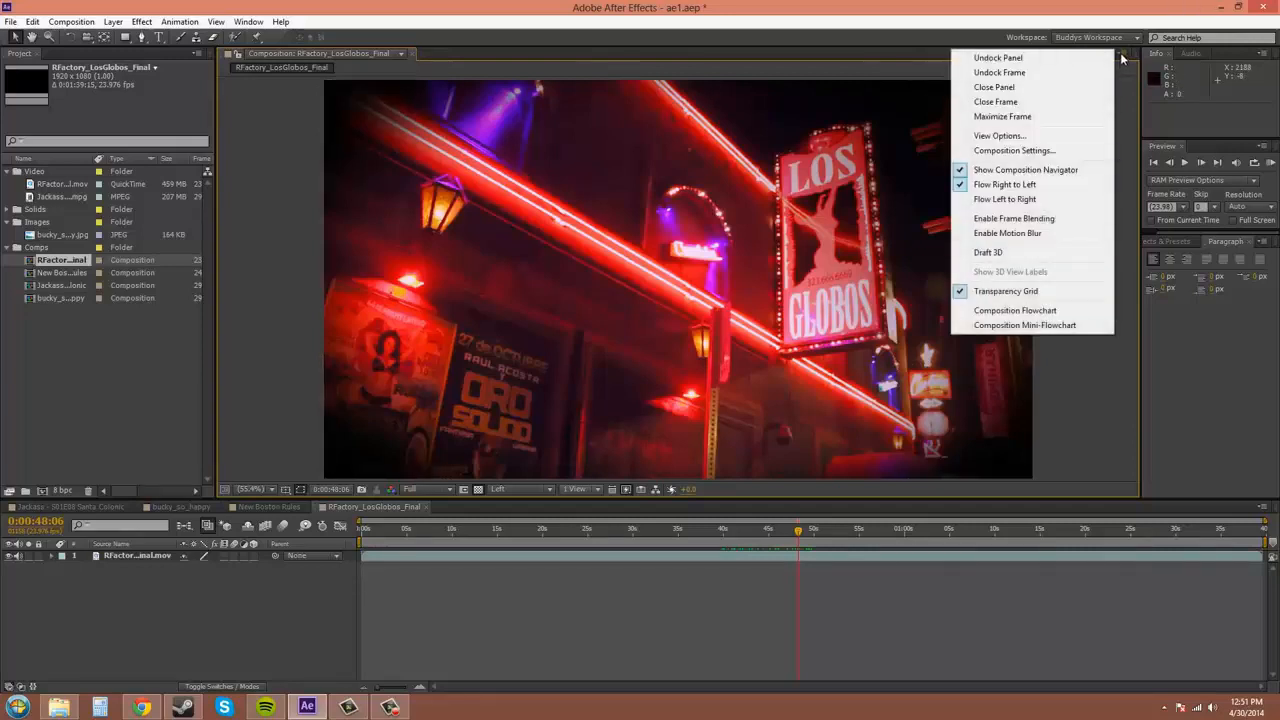
left_click(1124, 67)
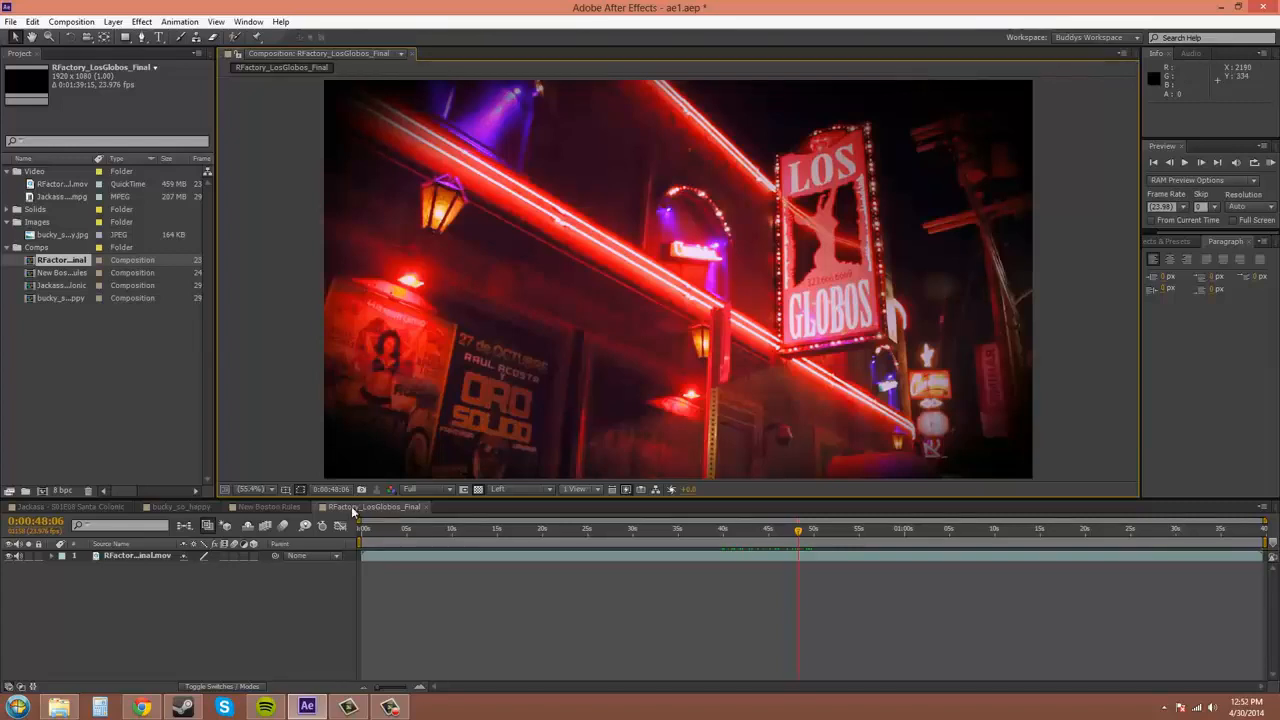
left_click(1262, 507)
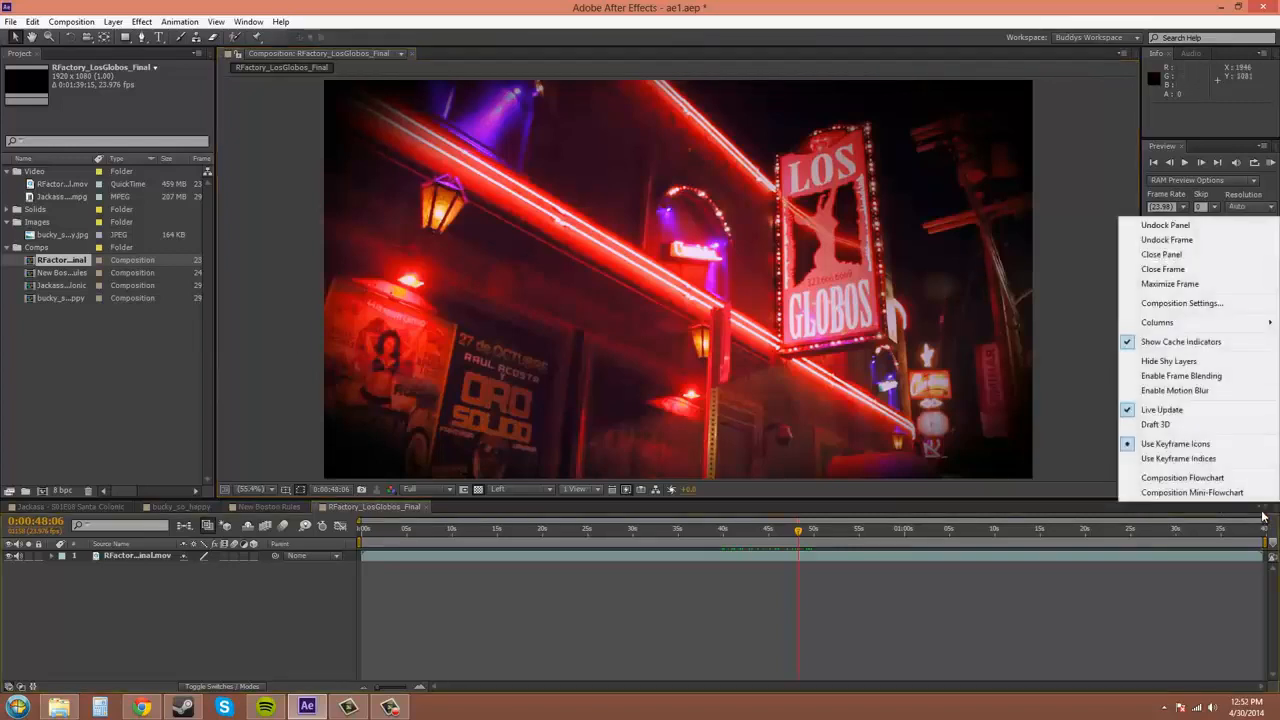
left_click(1262, 507)
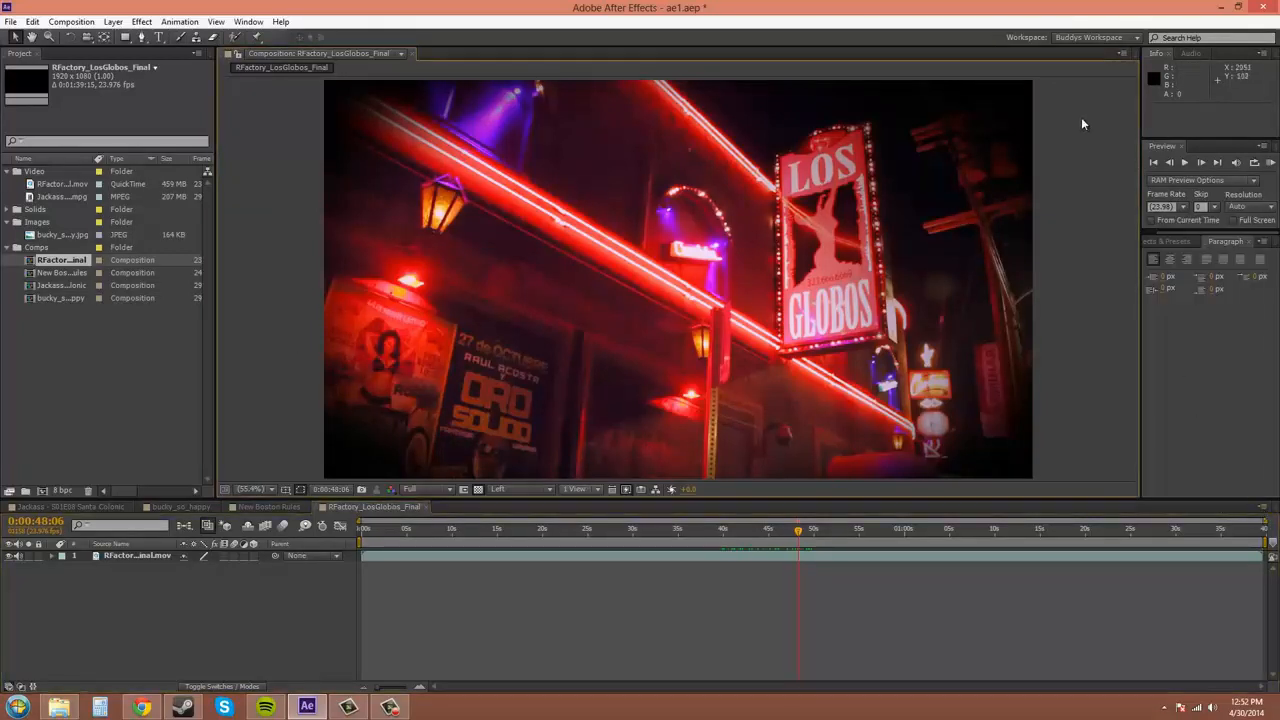